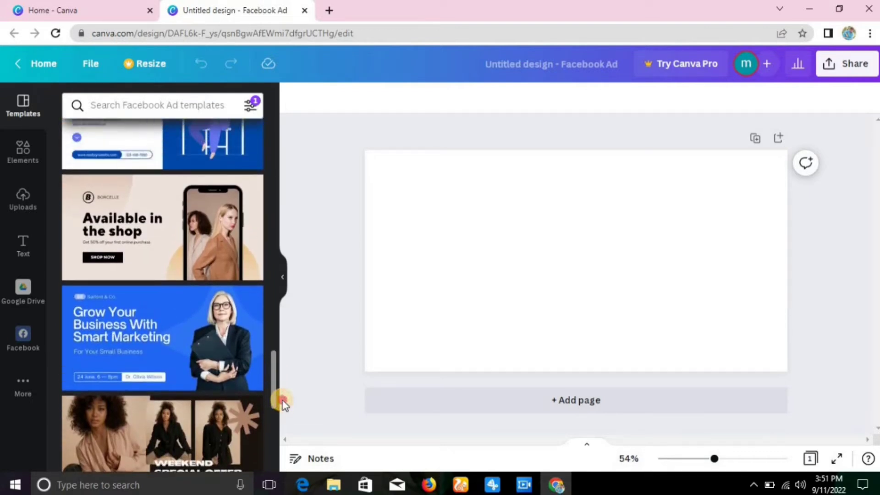
# - Add a circle shape to the blank page's upper-left corner and enlarge it to about two thirds of the page height
pyautogui.click(283, 403)
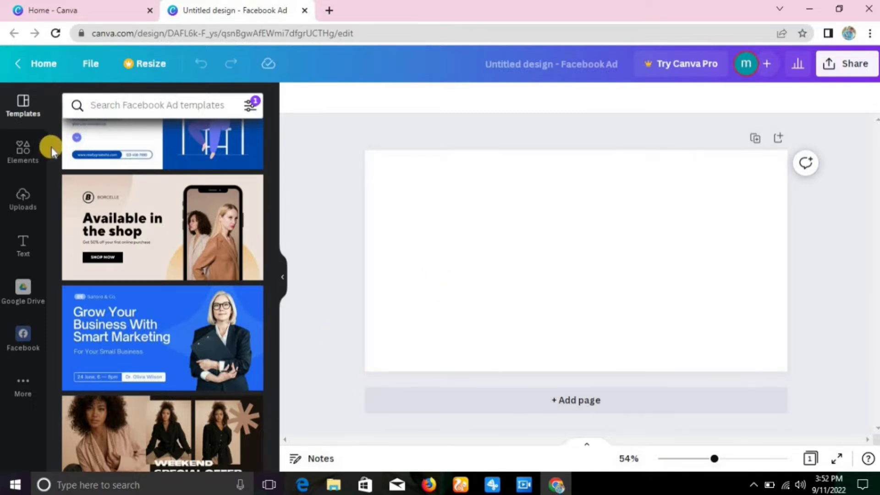
pyautogui.click(32, 159)
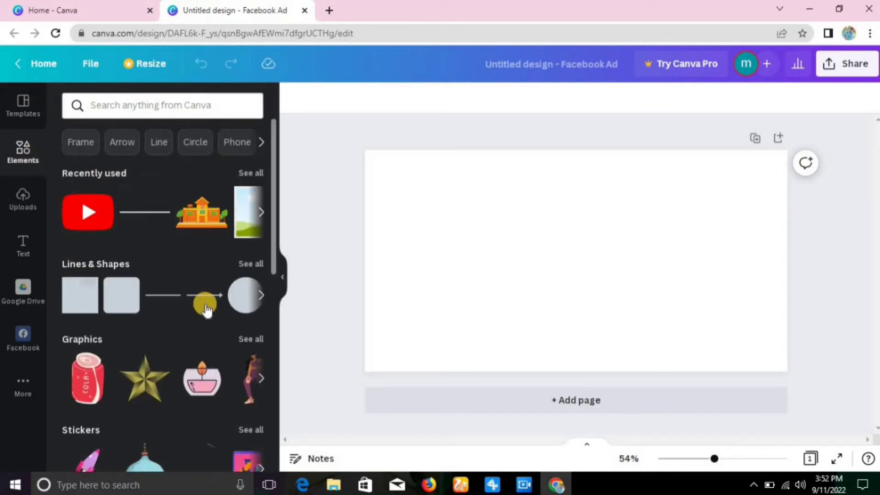
pyautogui.moveTo(246, 296); pyautogui.dragTo(395, 187)
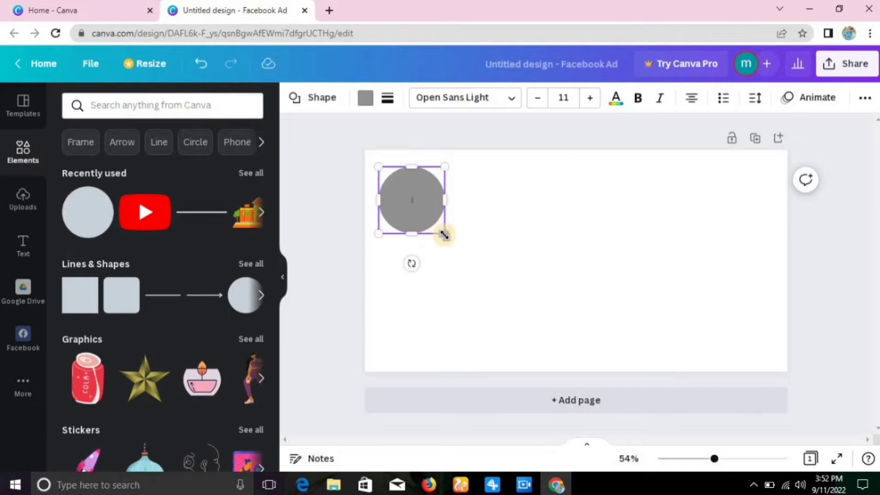
pyautogui.moveTo(558, 297); pyautogui.dragTo(492, 238)
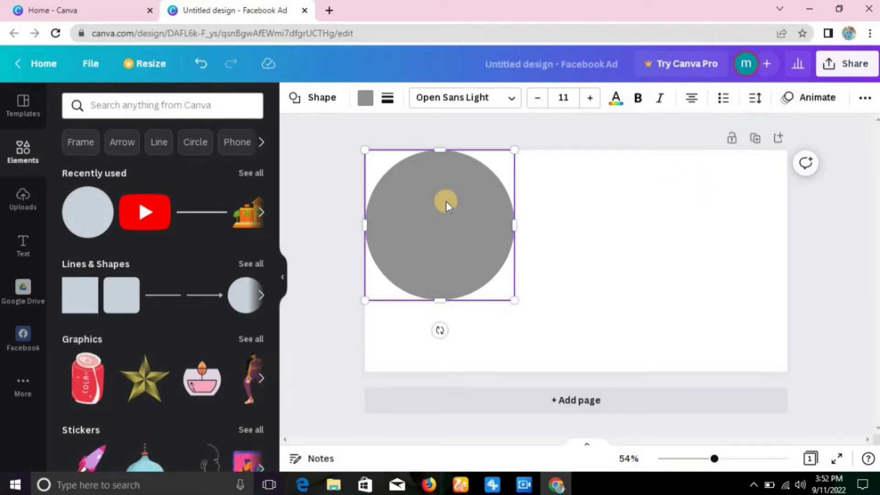
pyautogui.click(618, 187)
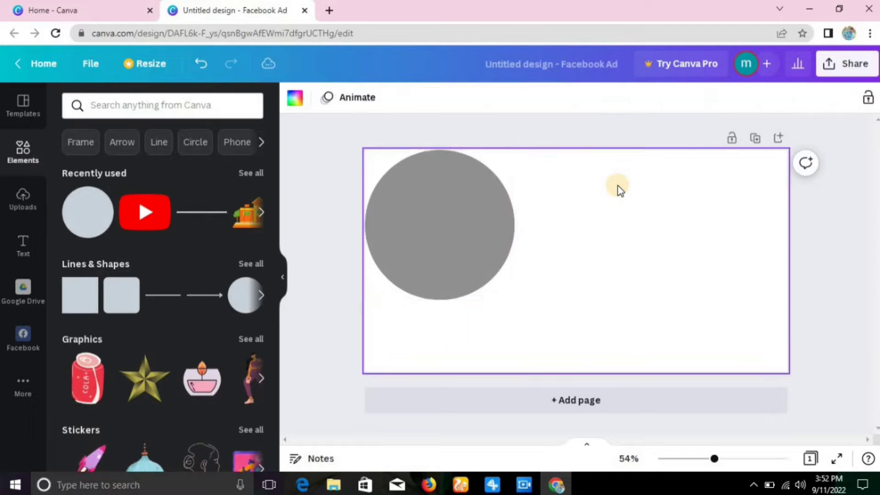
# - Set the large gray circle's transparency to 8
pyautogui.click(446, 197)
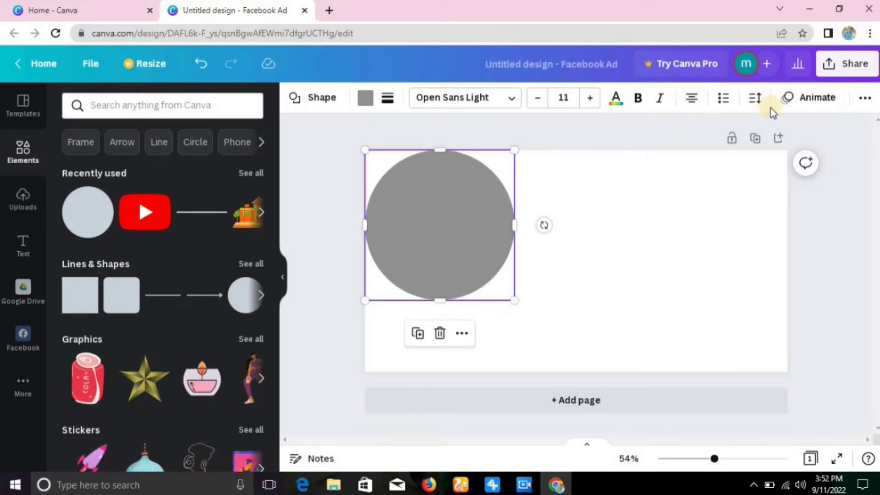
pyautogui.click(862, 98)
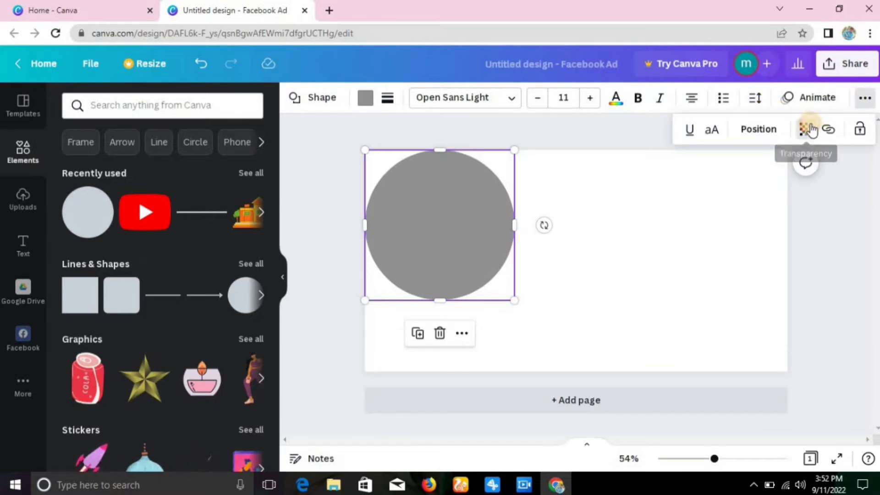
pyautogui.click(808, 129)
pyautogui.moveTo(798, 184); pyautogui.dragTo(682, 179)
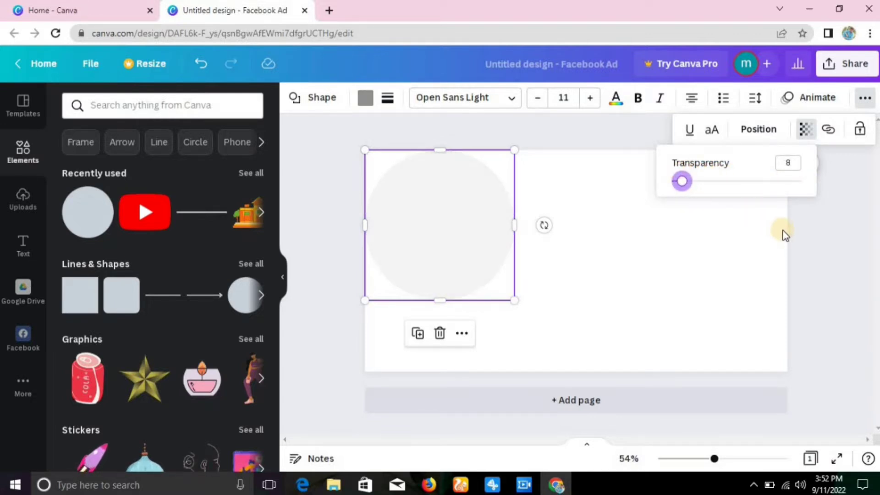
pyautogui.click(782, 232)
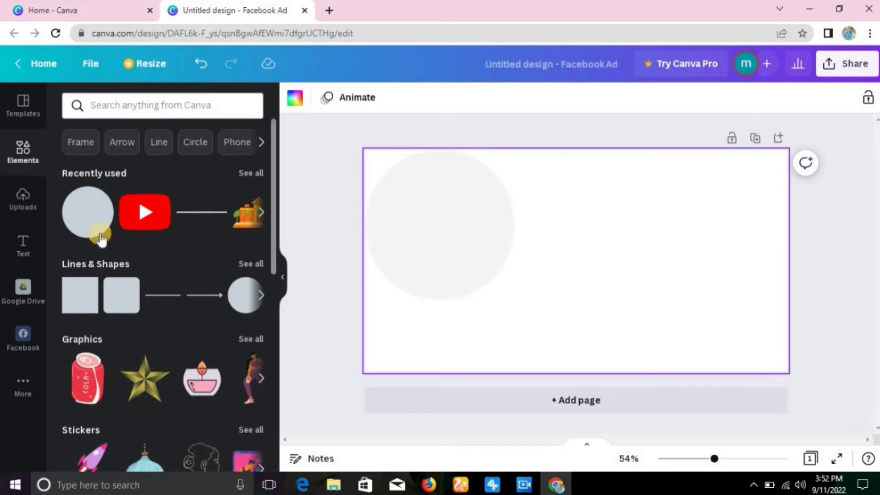
# - Add a second circle at the large circle's lower-right edge, about half the large one's diameter
pyautogui.moveTo(87, 207); pyautogui.dragTo(524, 277)
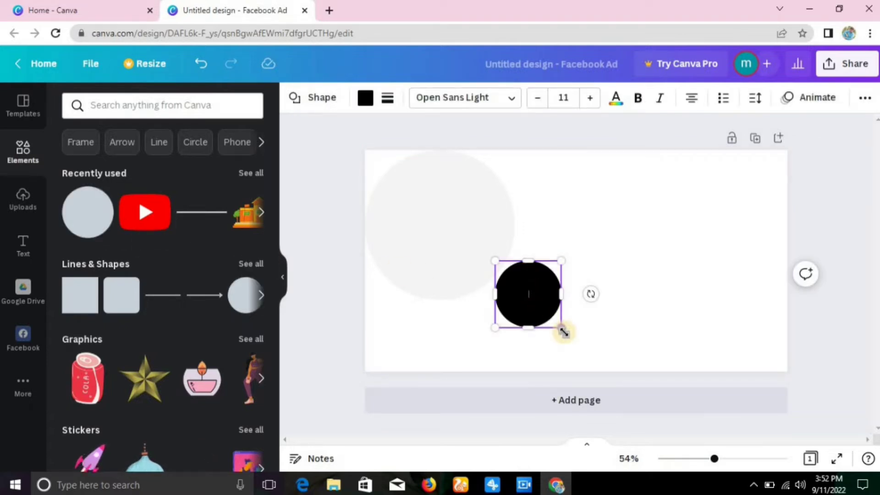
pyautogui.moveTo(563, 331); pyautogui.dragTo(570, 336)
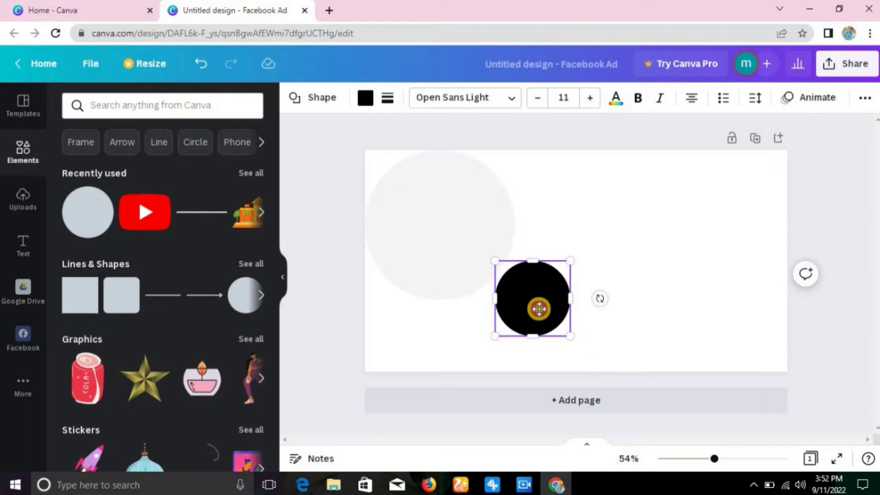
pyautogui.moveTo(539, 309); pyautogui.dragTo(538, 308)
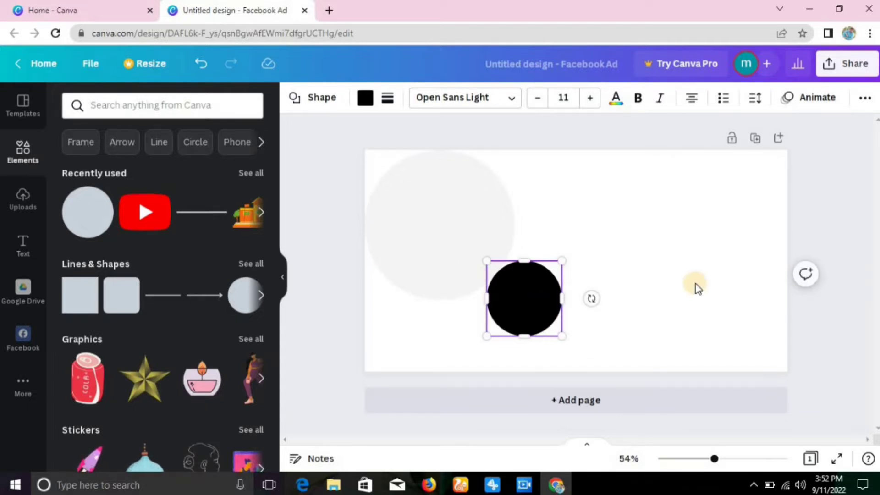
pyautogui.click(708, 289)
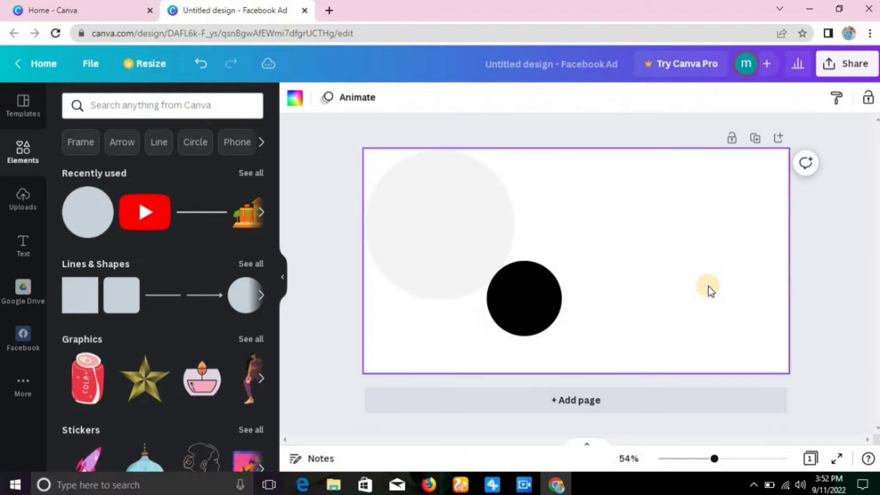
# - Fill the second circle with the gray document color and set its transparency to 14
pyautogui.click(544, 281)
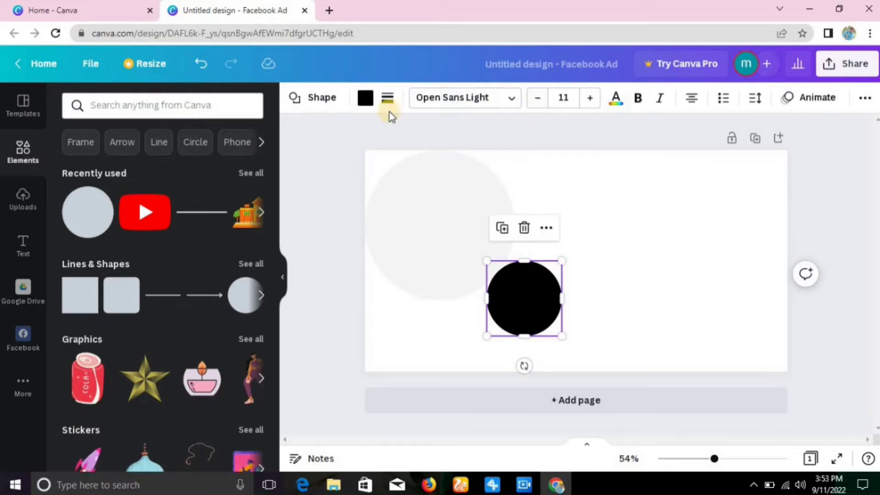
pyautogui.click(366, 98)
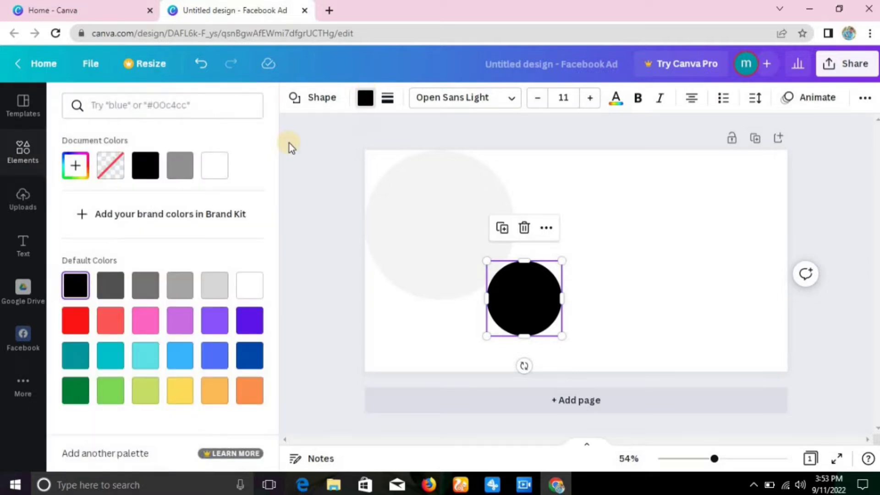
pyautogui.click(180, 174)
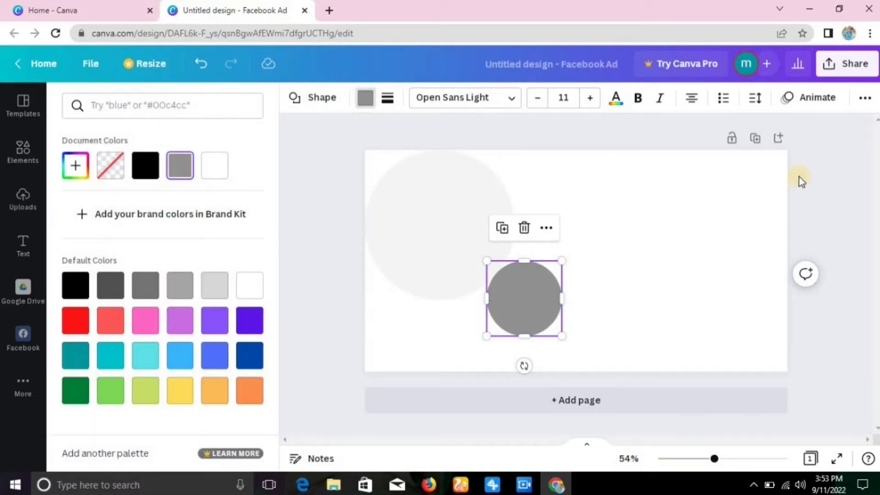
pyautogui.click(865, 97)
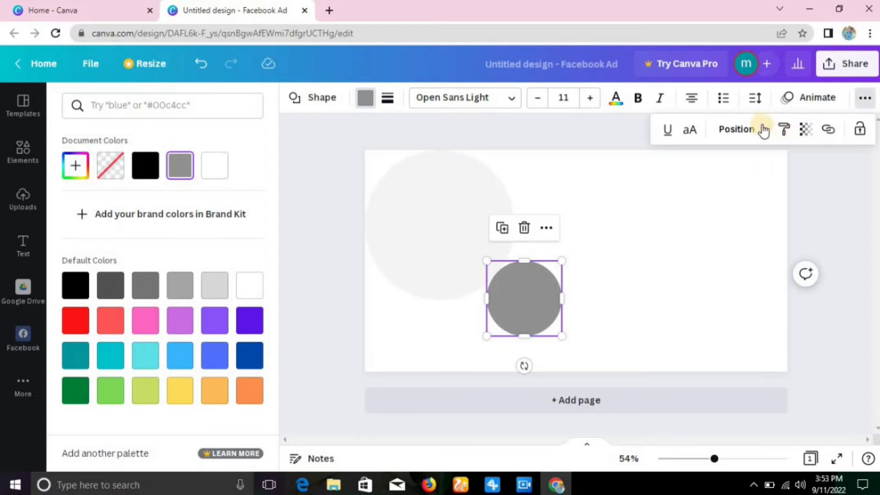
pyautogui.click(810, 138)
pyautogui.moveTo(796, 181); pyautogui.dragTo(689, 182)
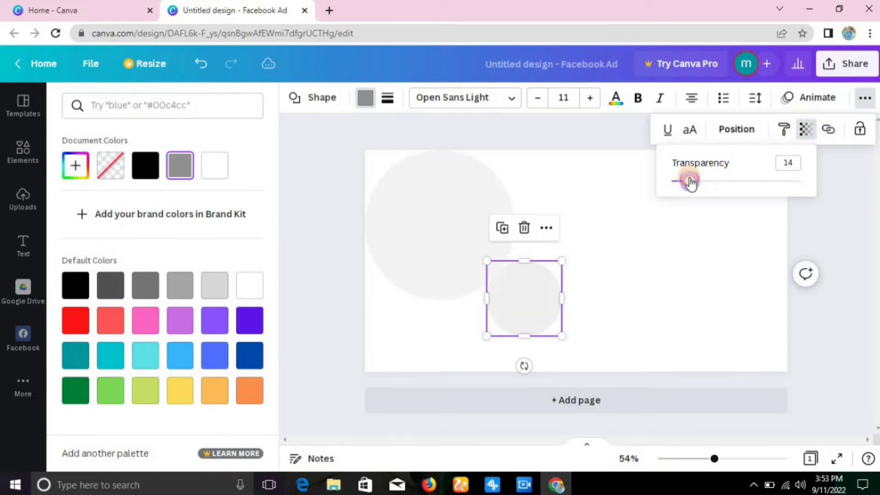
pyautogui.click(776, 279)
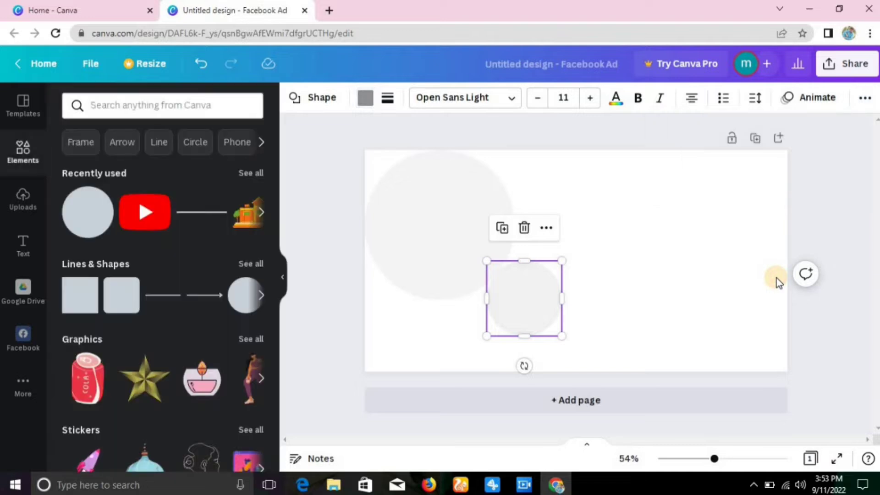
pyautogui.click(776, 278)
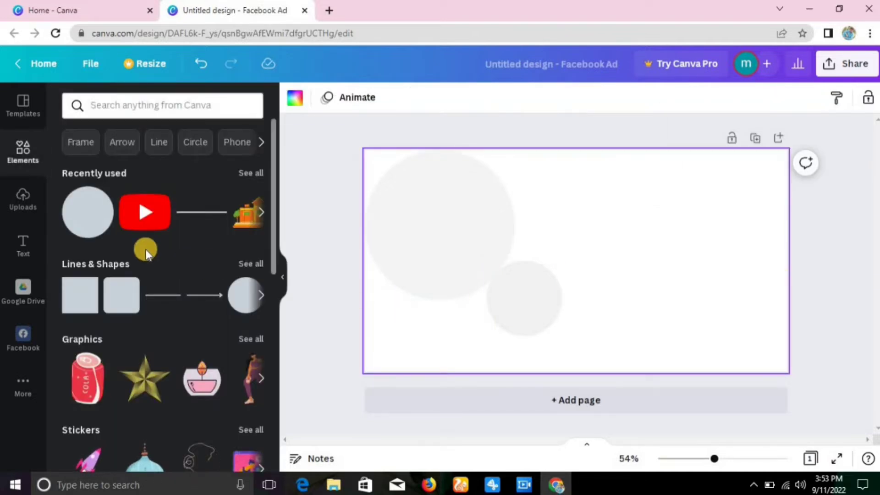
# - Add a third, smaller circle at the page's bottom edge and nudge the second circle down-left to form a diagonal row
pyautogui.click(98, 219)
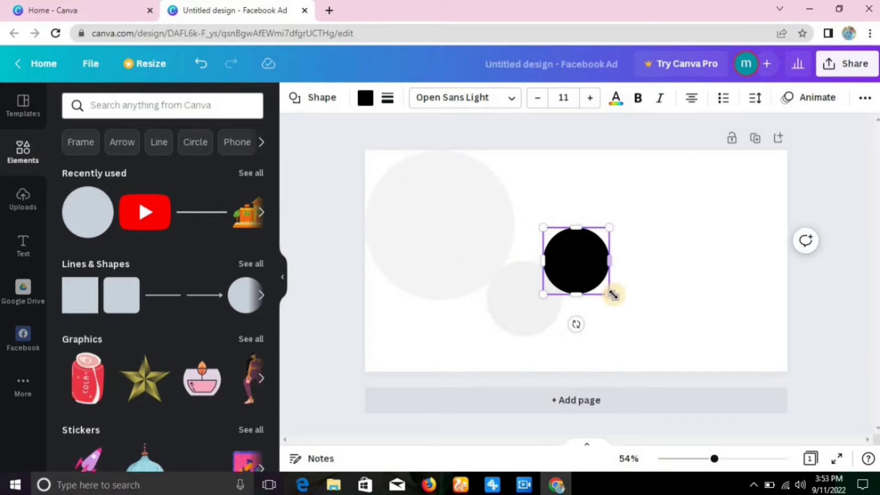
pyautogui.moveTo(608, 291); pyautogui.dragTo(590, 275)
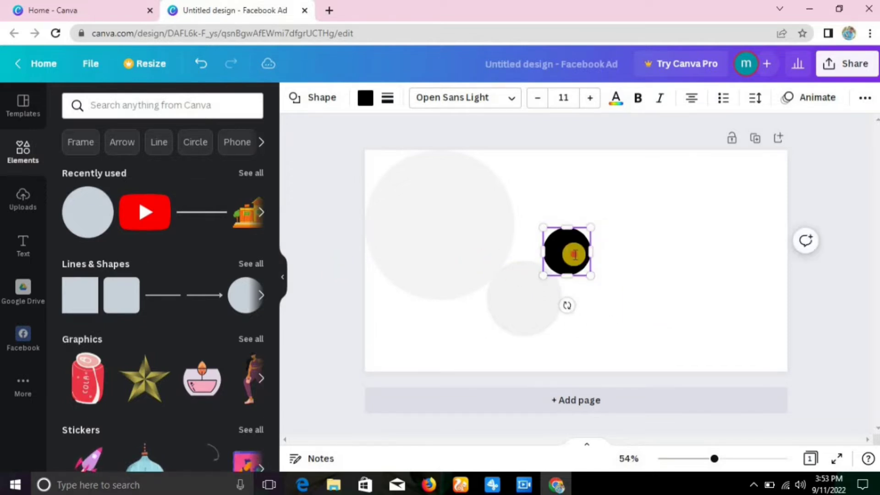
pyautogui.click(636, 299)
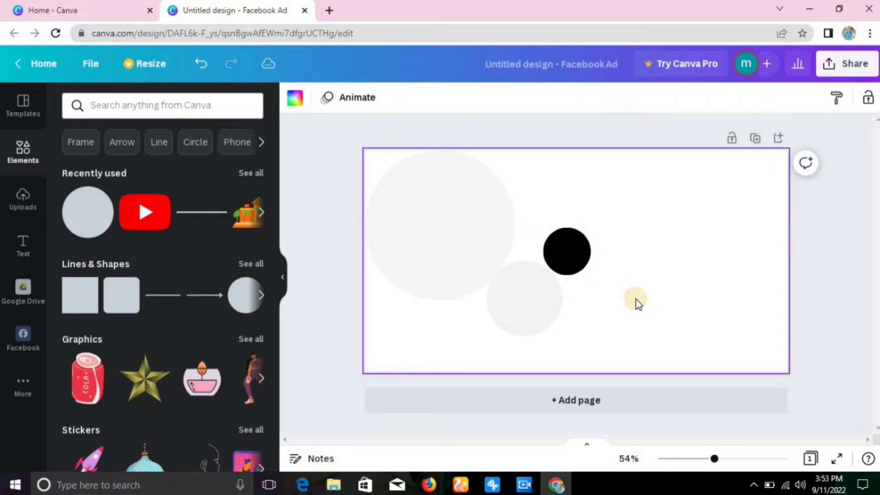
pyautogui.moveTo(574, 265); pyautogui.dragTo(571, 356)
pyautogui.moveTo(527, 327); pyautogui.dragTo(521, 334)
# - Set the smallest black circle's transparency to 11
pyautogui.click(582, 350)
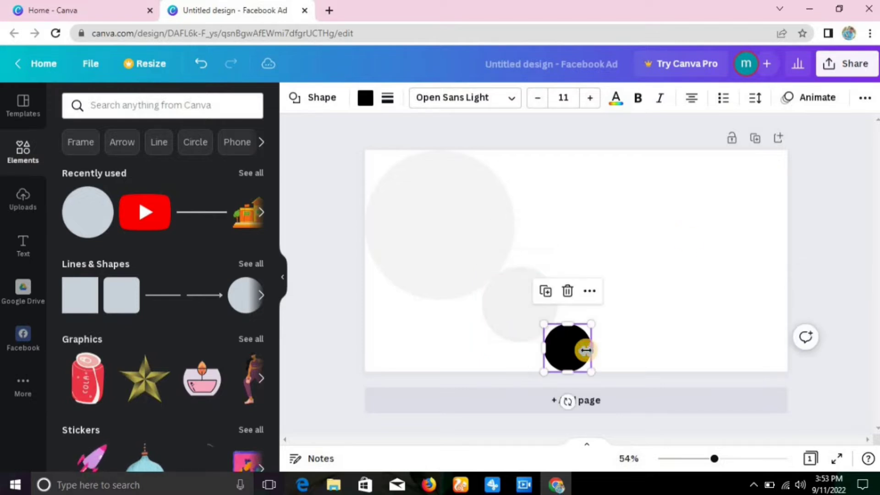
pyautogui.click(870, 98)
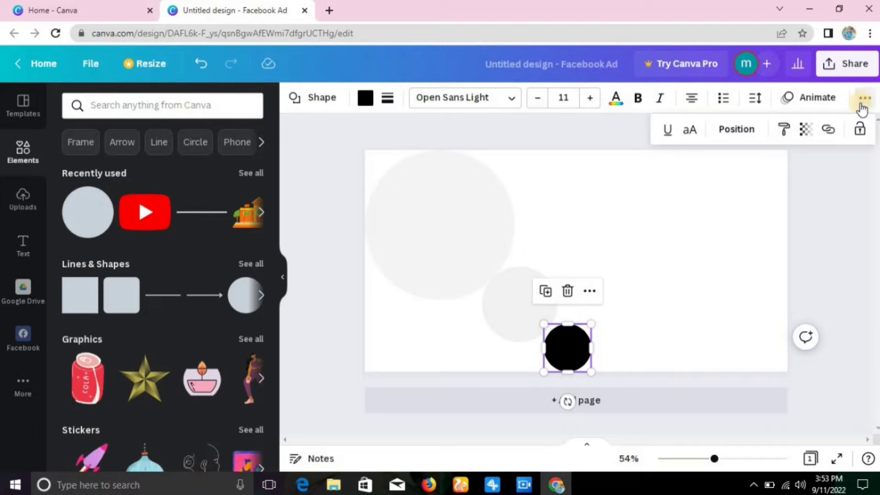
pyautogui.click(805, 130)
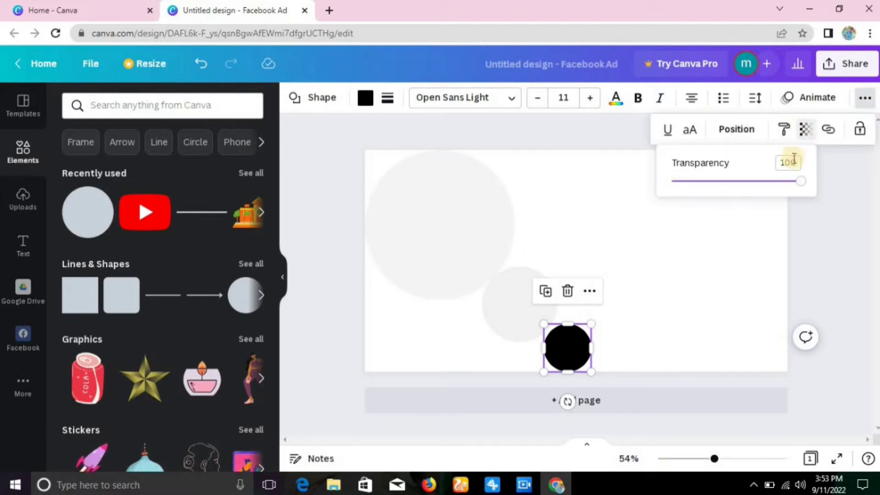
pyautogui.moveTo(748, 187); pyautogui.dragTo(687, 185)
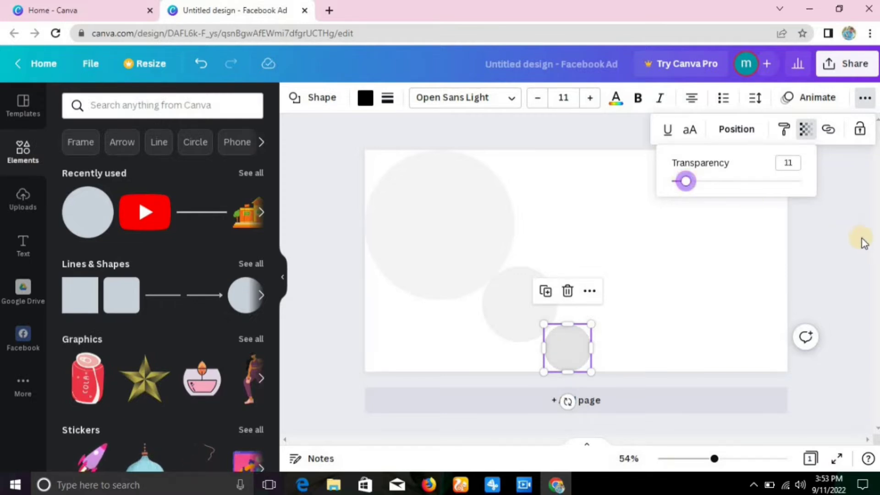
pyautogui.click(865, 243)
pyautogui.click(865, 243)
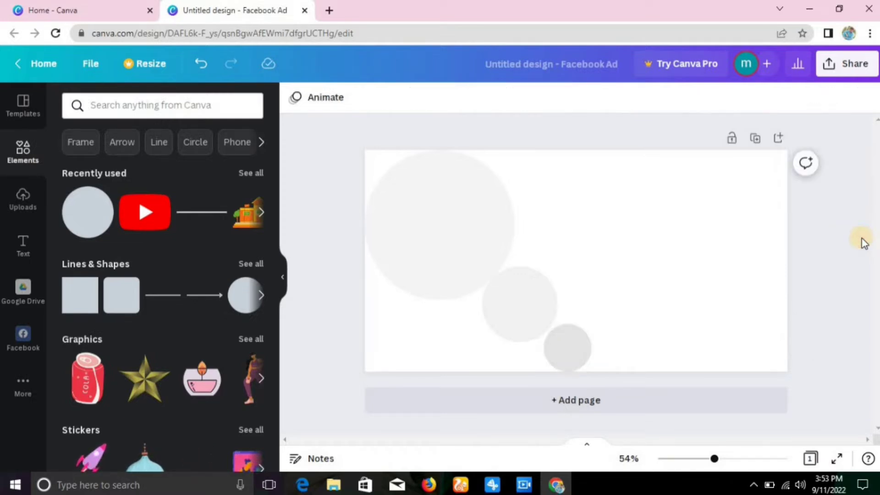
# - Enlarge the smallest circle from its upper-left corner to about 146 by 146
pyautogui.click(554, 367)
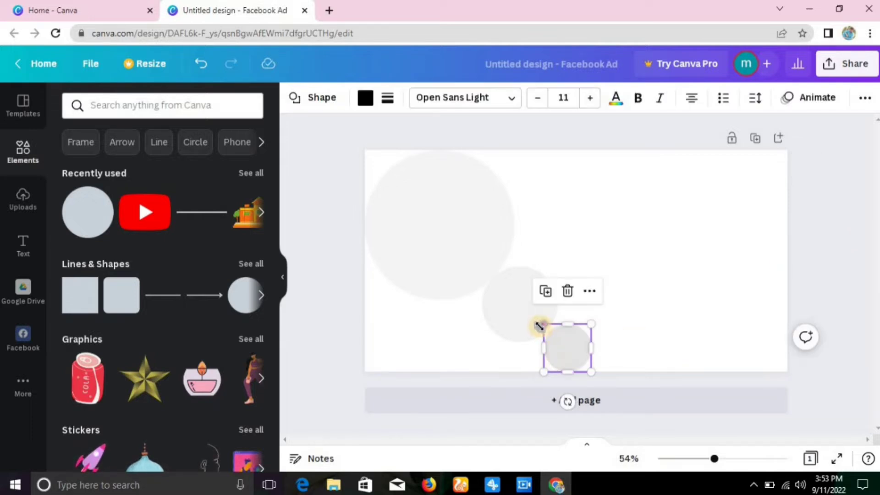
pyautogui.moveTo(539, 324); pyautogui.dragTo(539, 320)
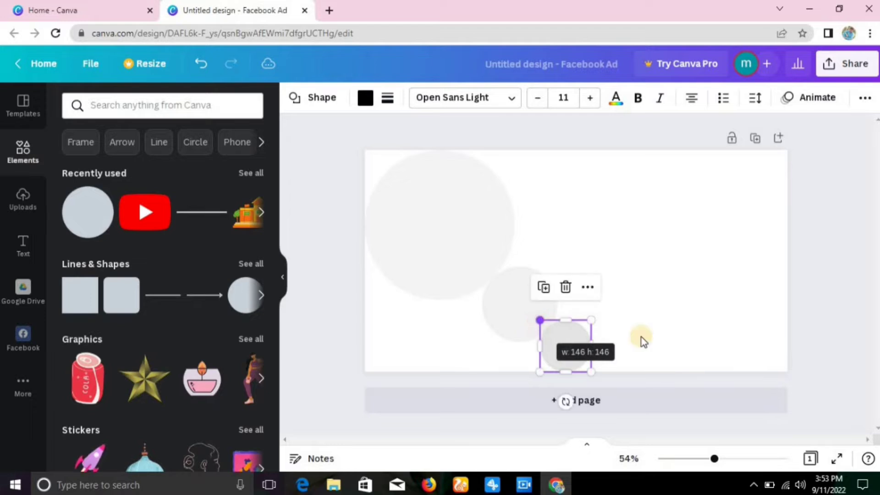
pyautogui.click(803, 260)
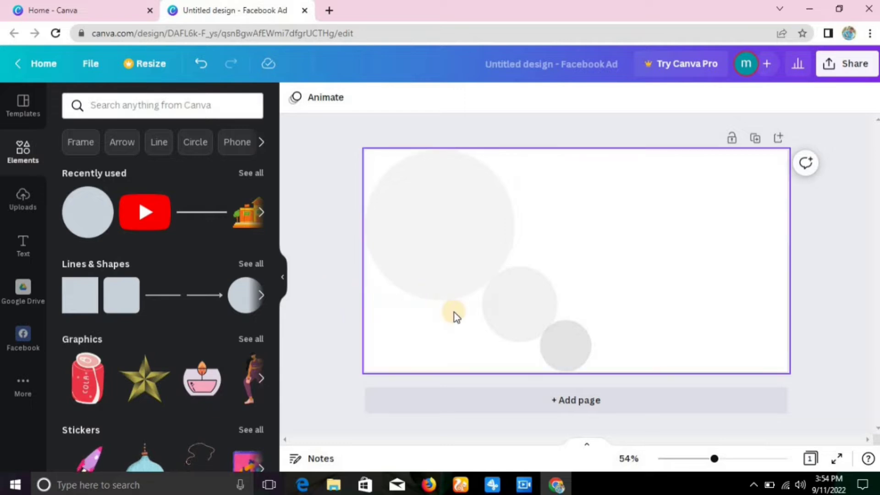
# - Shift the middle and smallest circles up-left so the three circles slightly overlap, and fine-tune the smallest one's size to reach the page's bottom edge
pyautogui.moveTo(504, 303); pyautogui.dragTo(500, 299)
pyautogui.moveTo(554, 342); pyautogui.dragTo(548, 334)
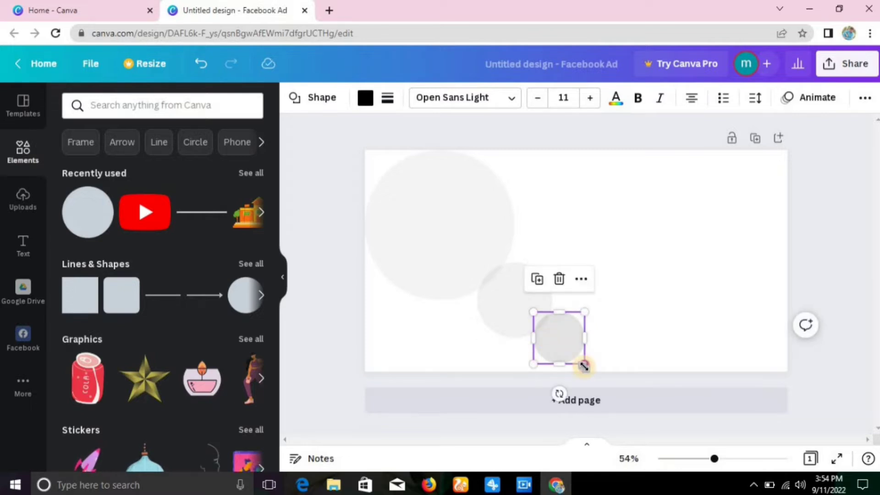
pyautogui.moveTo(584, 367); pyautogui.dragTo(571, 356)
pyautogui.click(875, 202)
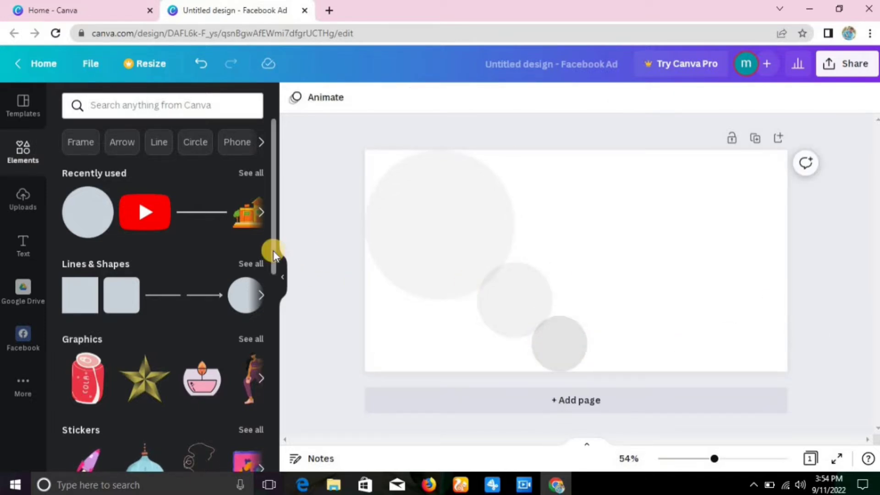
# - Browse the elements library down to the graphic collections and open the Simple Friendly 3D Teachers collection
pyautogui.moveTo(274, 251); pyautogui.dragTo(280, 311)
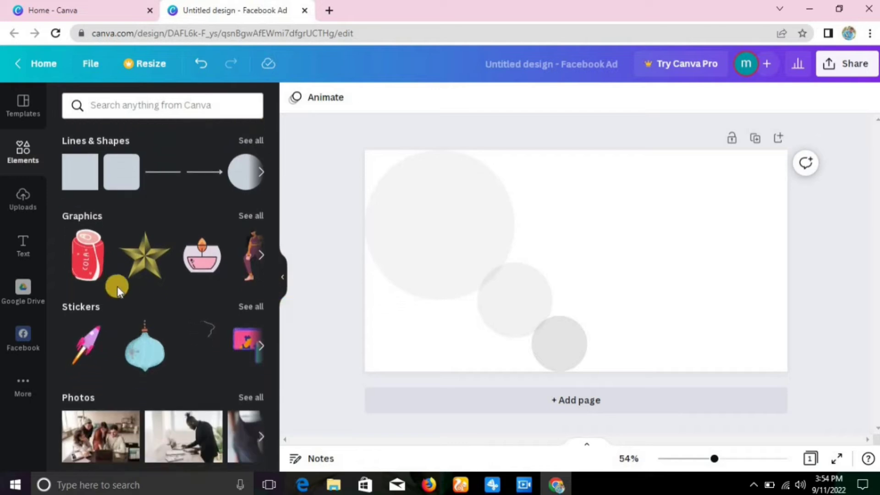
pyautogui.moveTo(144, 256); pyautogui.dragTo(269, 285)
pyautogui.scroll(-2, 274, 293)
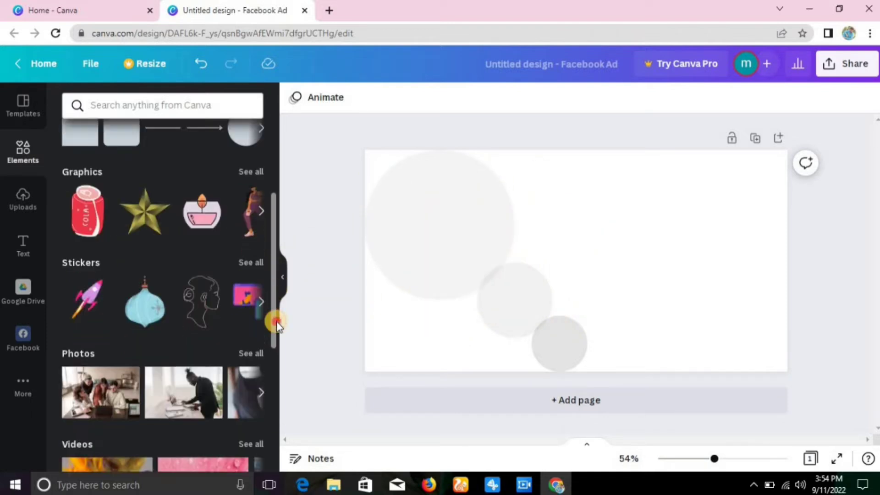
pyautogui.scroll(-2, 275, 353)
pyautogui.scroll(-5, 275, 380)
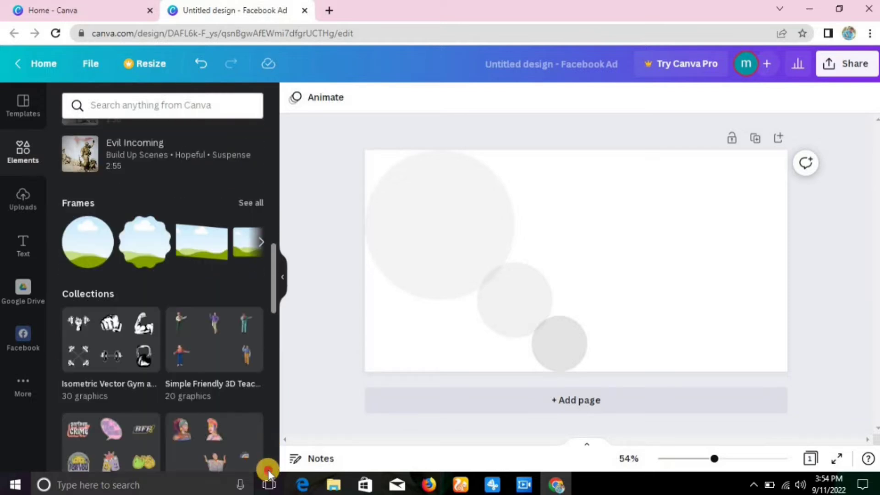
pyautogui.scroll(-1, 268, 467)
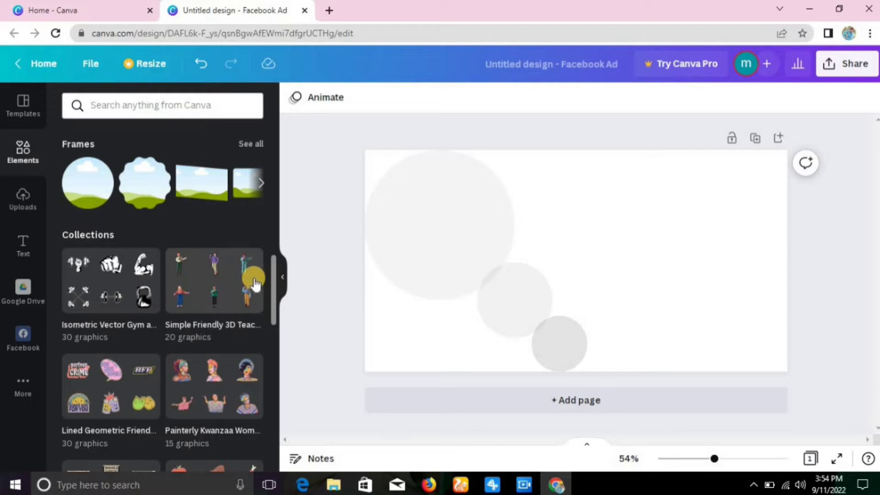
pyautogui.moveTo(252, 273); pyautogui.dragTo(307, 278)
pyautogui.moveTo(486, 243); pyautogui.dragTo(260, 278)
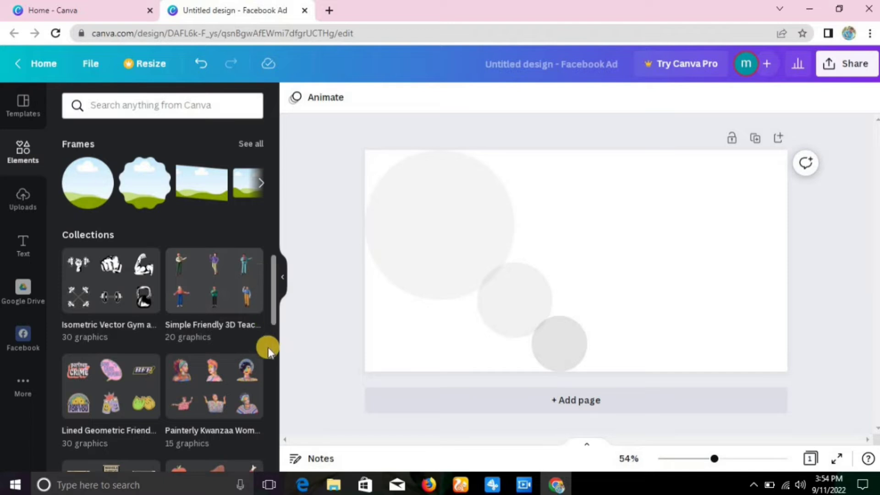
pyautogui.click(274, 295)
pyautogui.moveTo(274, 294); pyautogui.dragTo(275, 307)
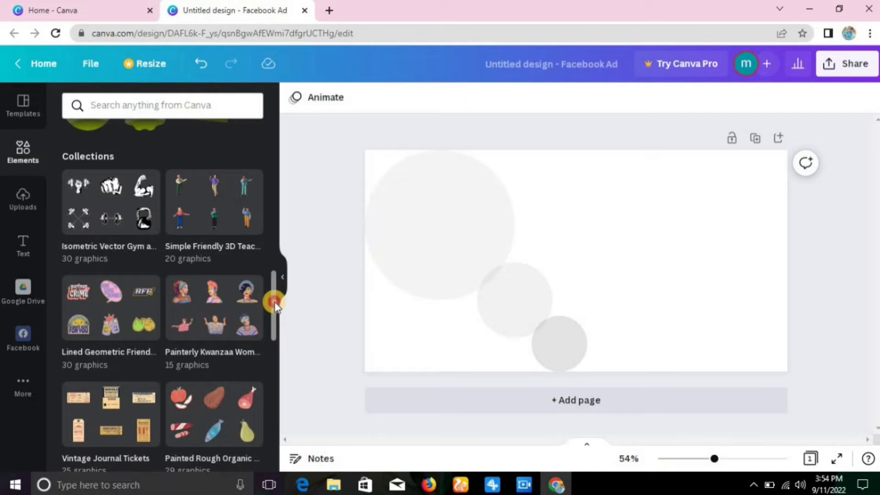
pyautogui.click(214, 217)
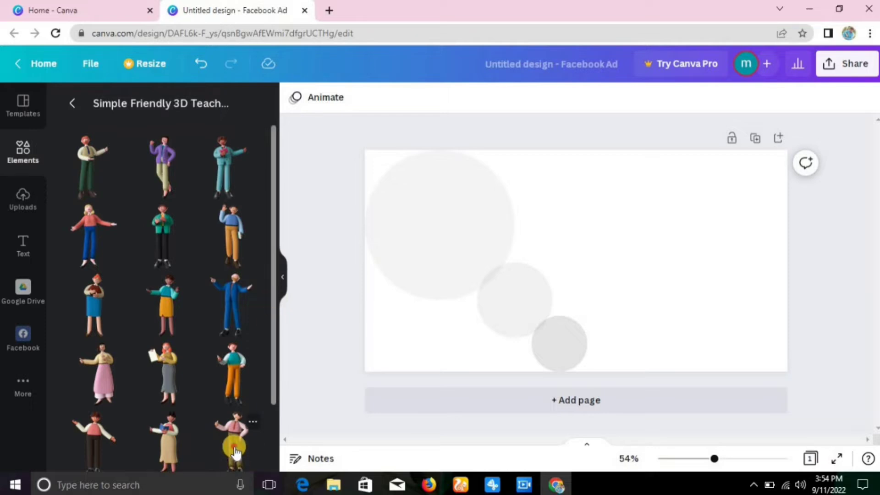
pyautogui.moveTo(232, 444); pyautogui.dragTo(478, 222)
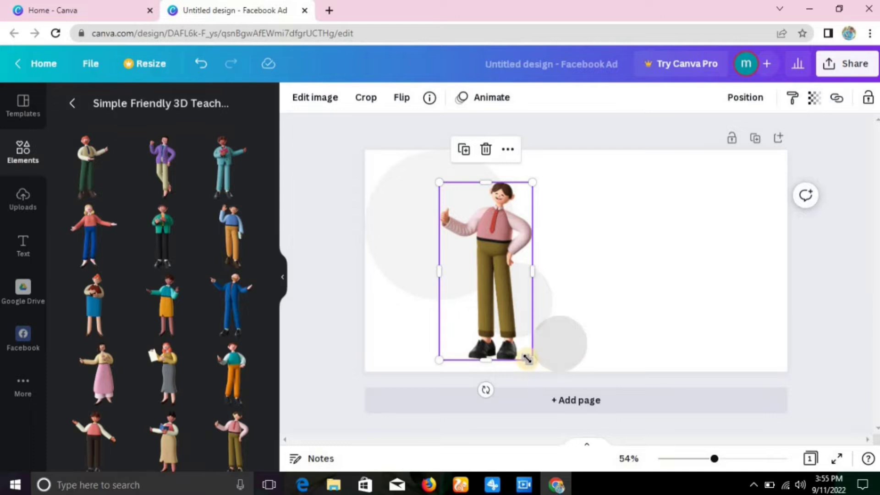
pyautogui.moveTo(542, 362); pyautogui.dragTo(545, 366)
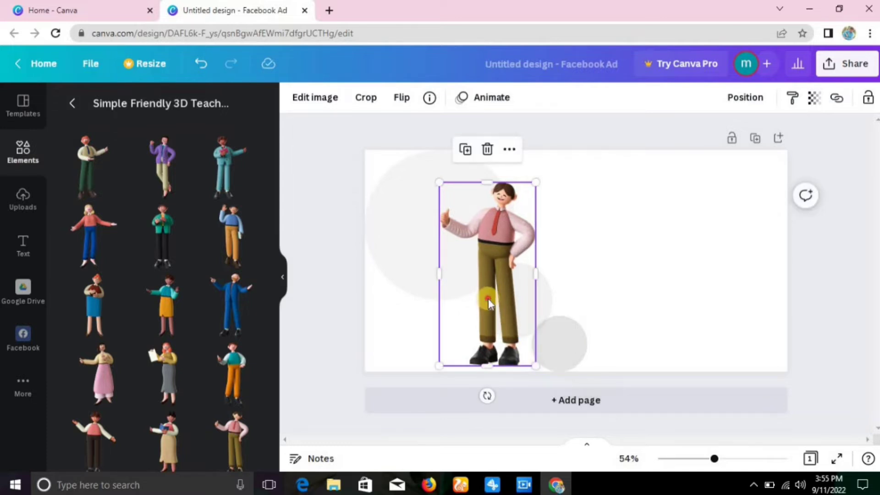
pyautogui.moveTo(491, 303); pyautogui.dragTo(725, 279)
pyautogui.moveTo(410, 329); pyautogui.dragTo(150, 369)
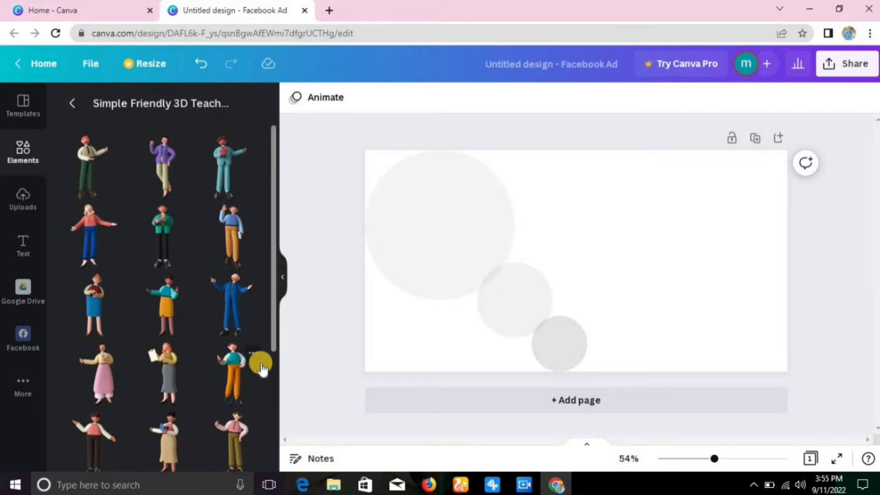
# - Add the curly-haired 3D figure with the pink top over the largest circle and enlarge it to stand on the page's bottom edge
pyautogui.moveTo(84, 433); pyautogui.dragTo(408, 194)
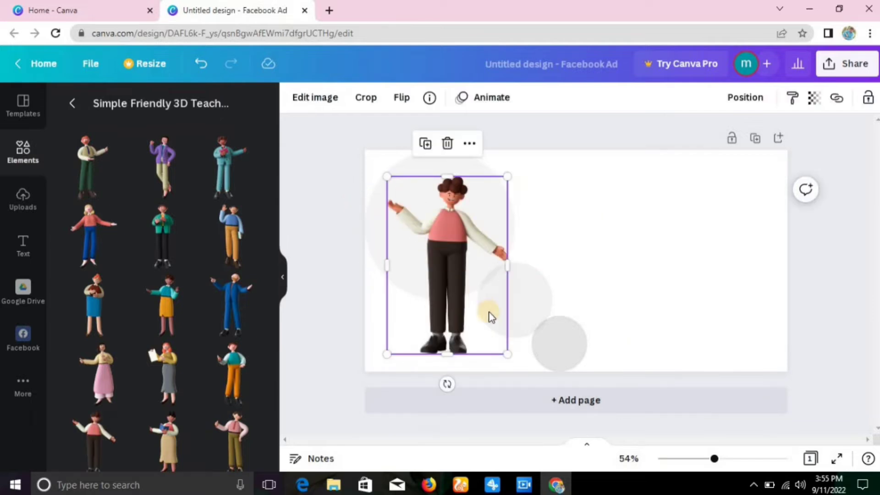
pyautogui.moveTo(503, 348); pyautogui.dragTo(526, 373)
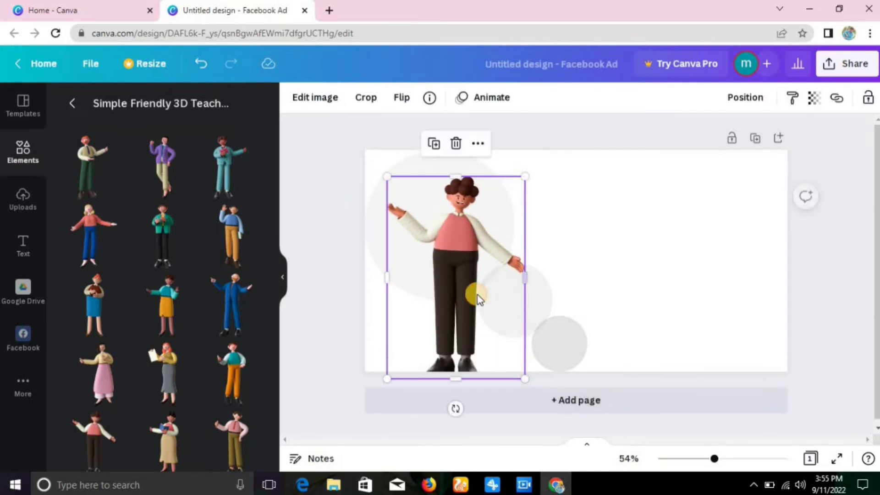
pyautogui.moveTo(474, 294)
pyautogui.mouseDown()
pyautogui.moveTo(471, 275)
pyautogui.moveTo(468, 284)
pyautogui.mouseUp()
pyautogui.click(347, 252)
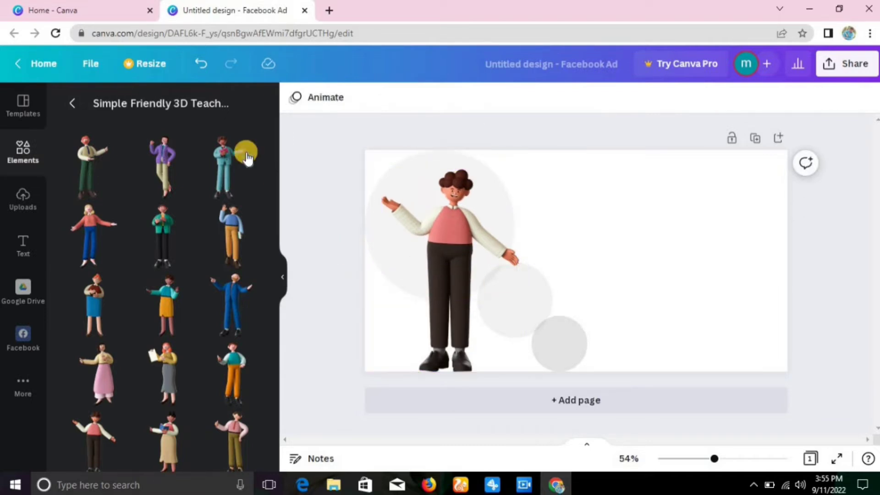
# - Add a heading reading "wellcome for" and move it up to the page's top edge, beside the figure's head
pyautogui.click(23, 251)
pyautogui.click(150, 199)
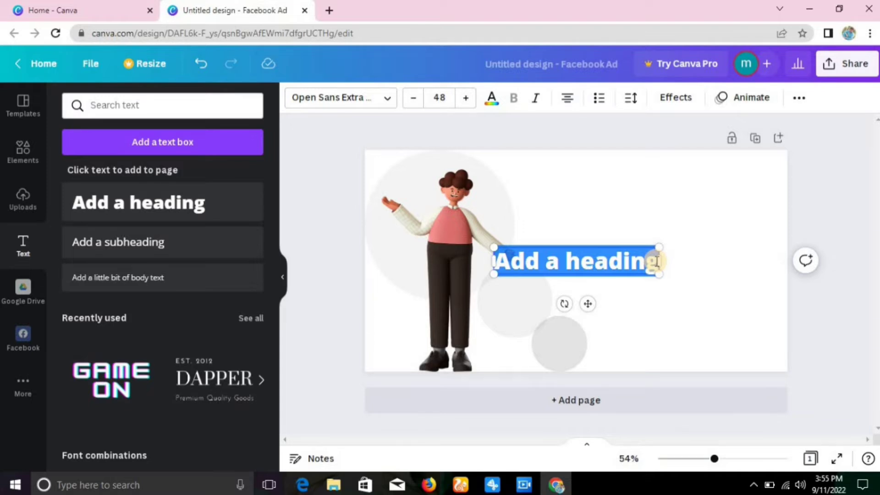
pyautogui.press('BackSpace')
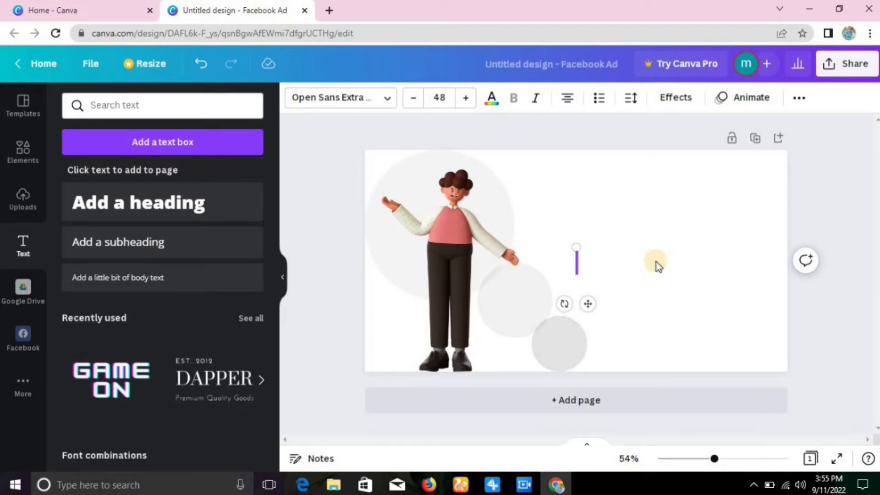
pyautogui.write('we')
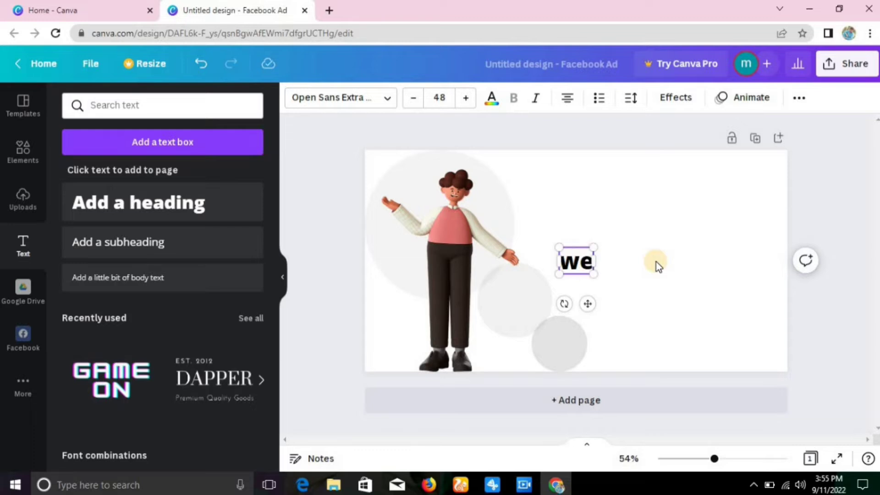
pyautogui.write('llcome')
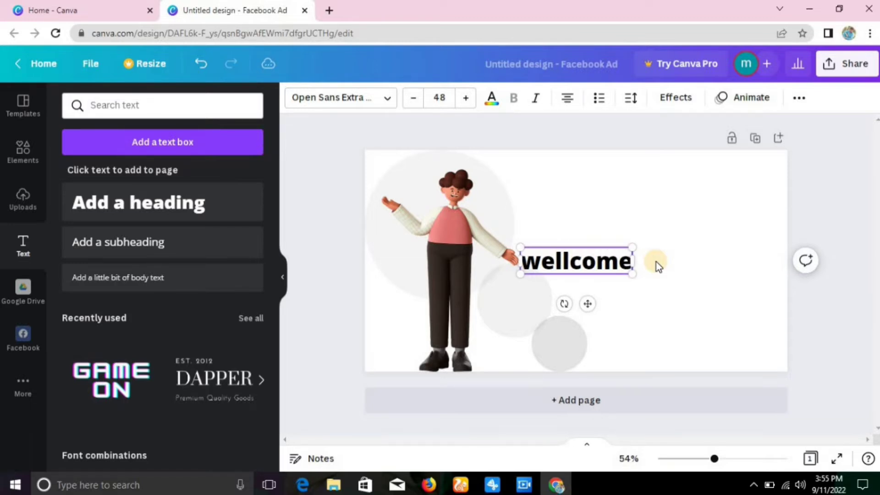
pyautogui.write(' for')
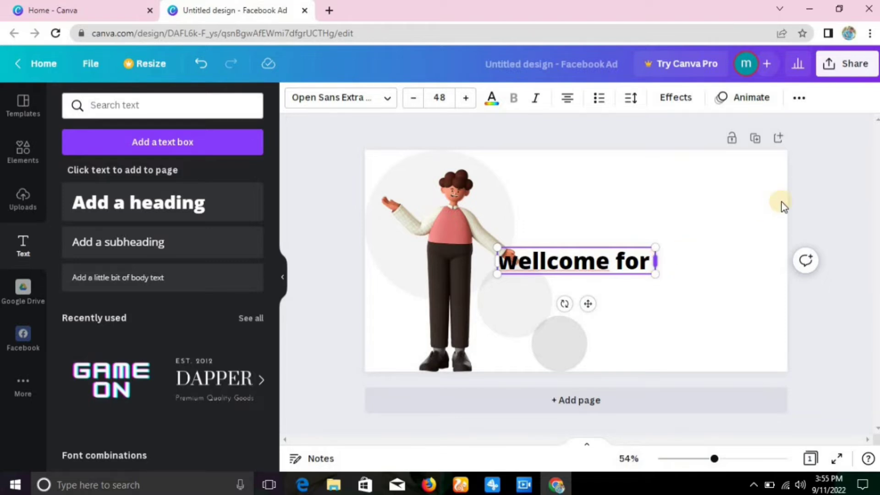
pyautogui.click(816, 198)
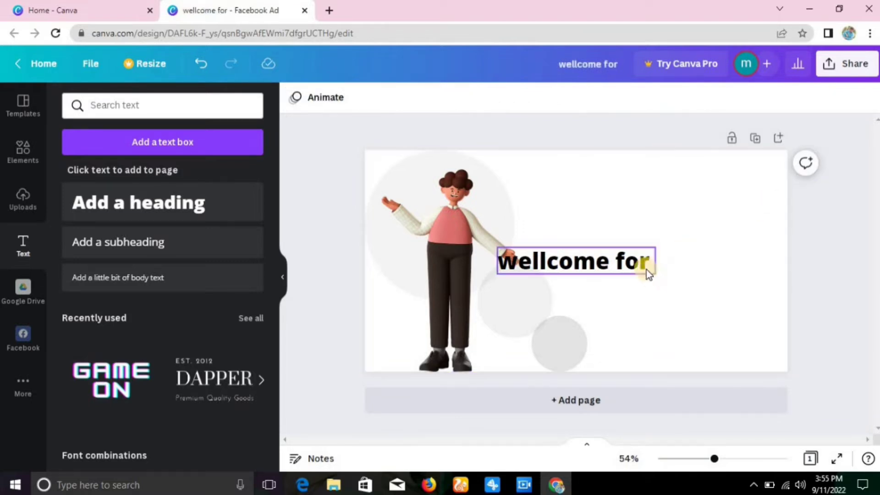
pyautogui.moveTo(639, 266); pyautogui.dragTo(650, 173)
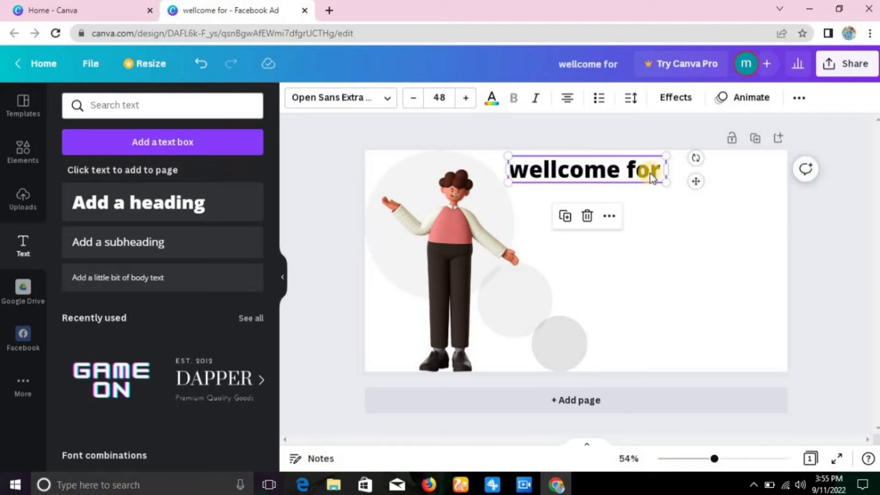
# - Change the font of the "wellcome for" heading to Agrandir Grand Black
pyautogui.click(652, 172)
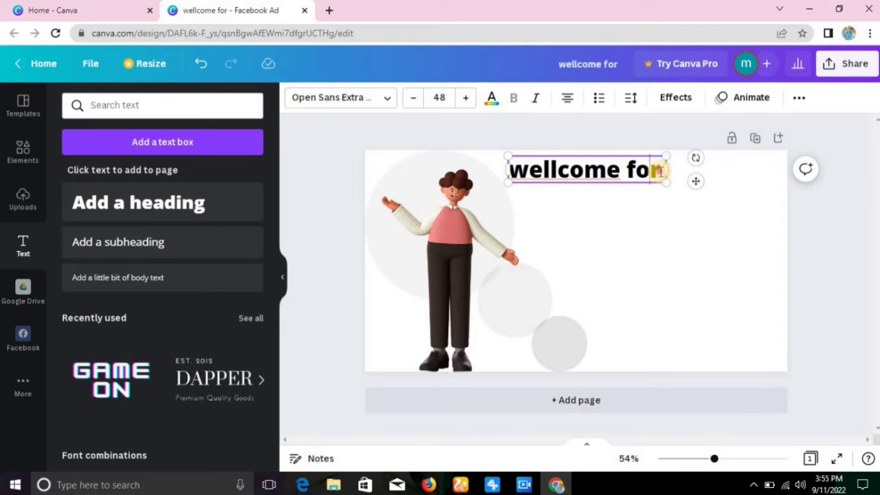
pyautogui.tripleClick(659, 172)
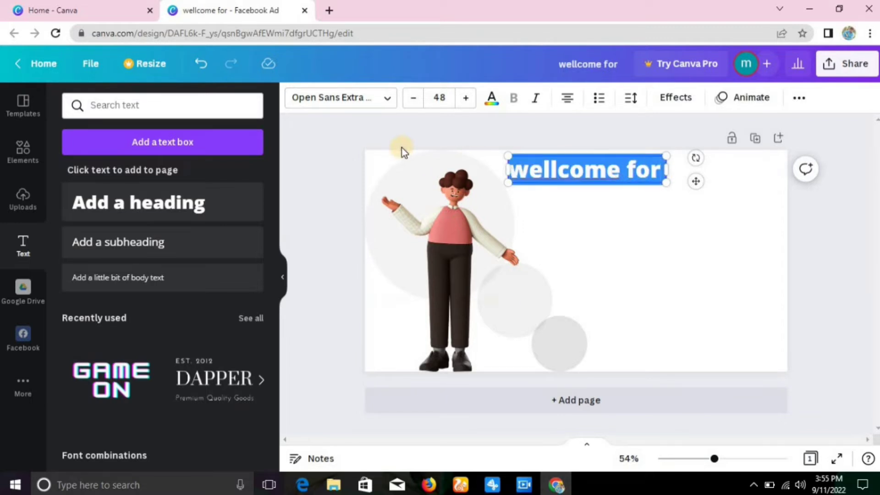
pyautogui.click(491, 98)
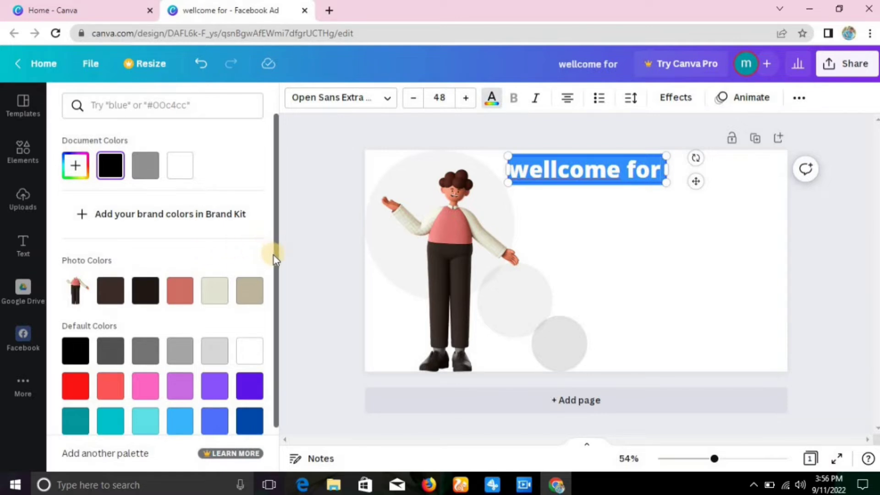
pyautogui.click(356, 92)
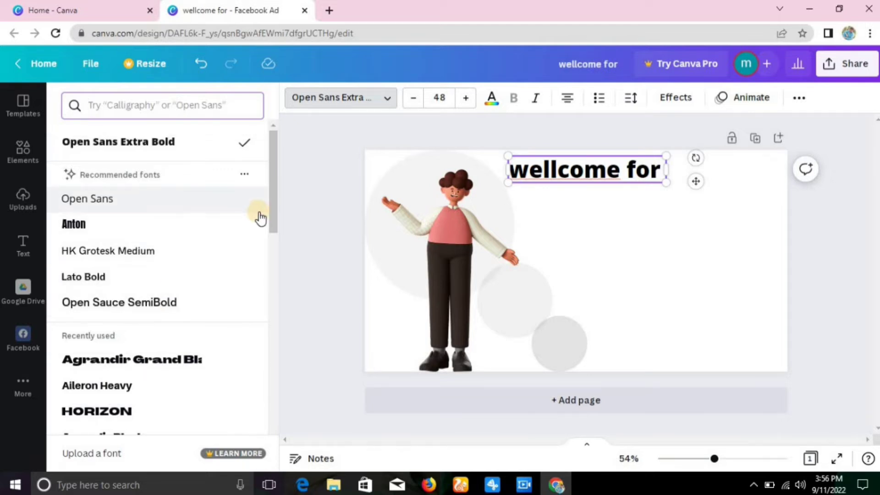
pyautogui.moveTo(271, 213); pyautogui.dragTo(271, 251)
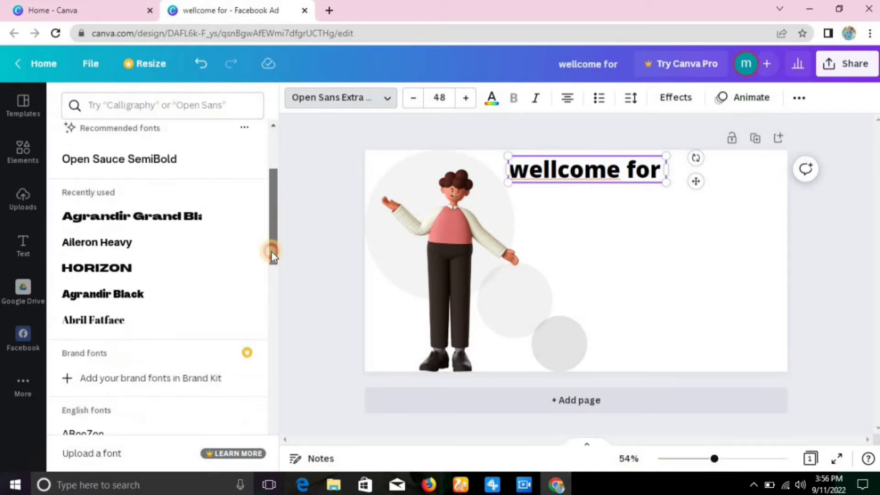
pyautogui.click(204, 230)
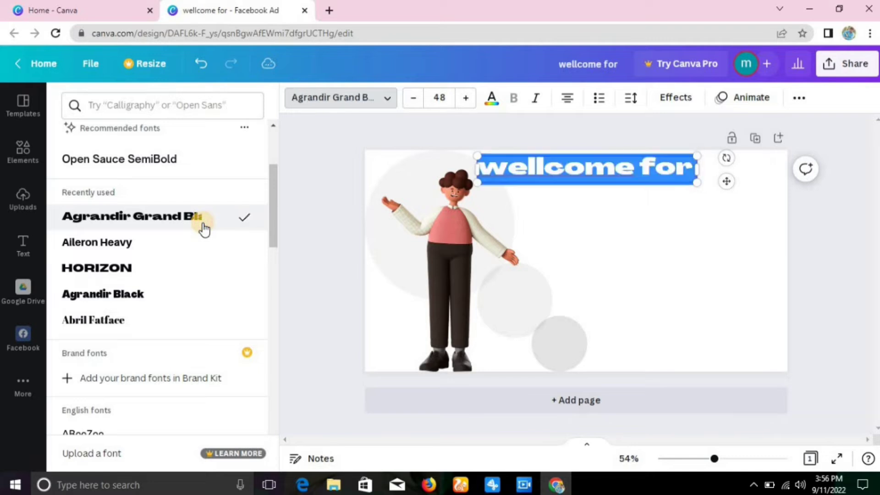
pyautogui.click(325, 173)
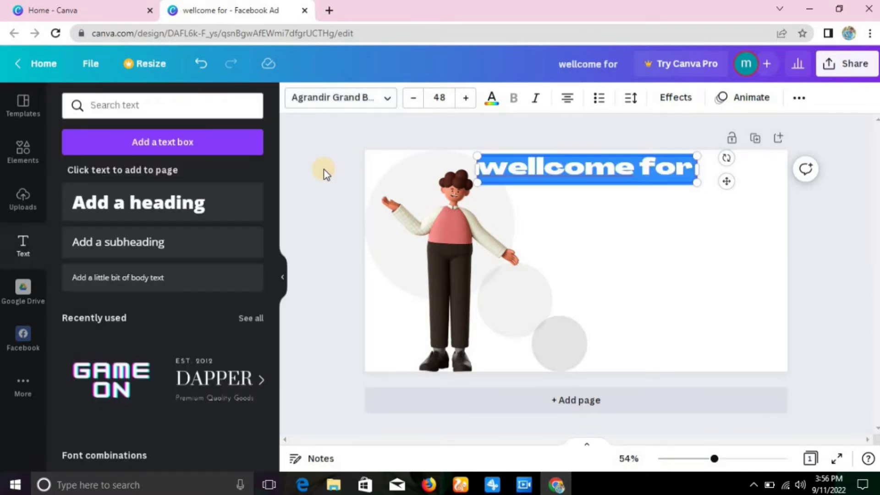
pyautogui.click(324, 173)
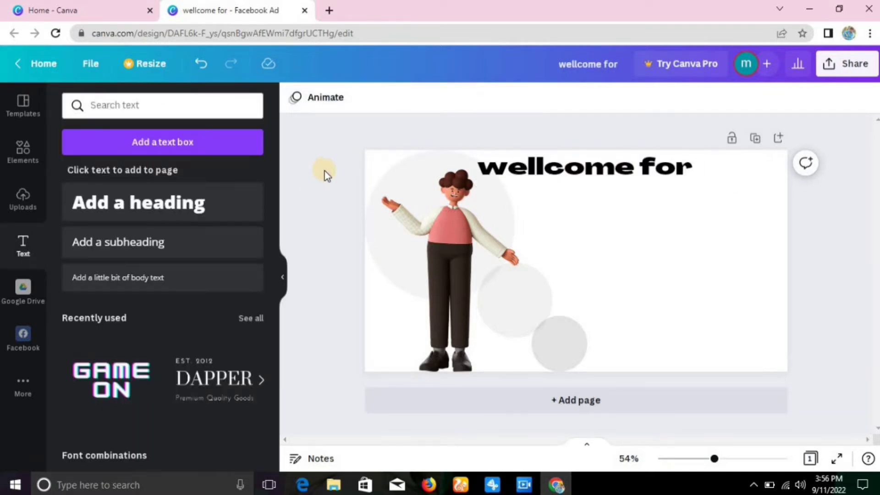
# - Add the recently used "GAME ON" glitch-style text to the page
pyautogui.click(223, 212)
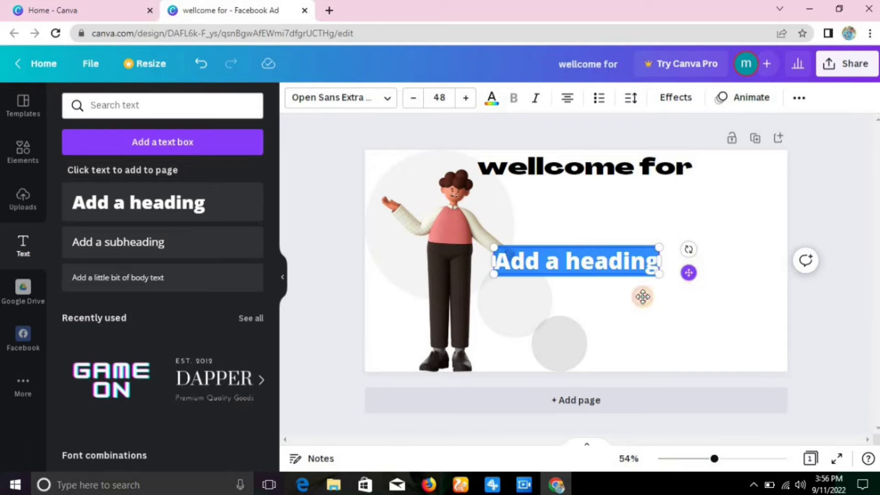
pyautogui.press('Delete')
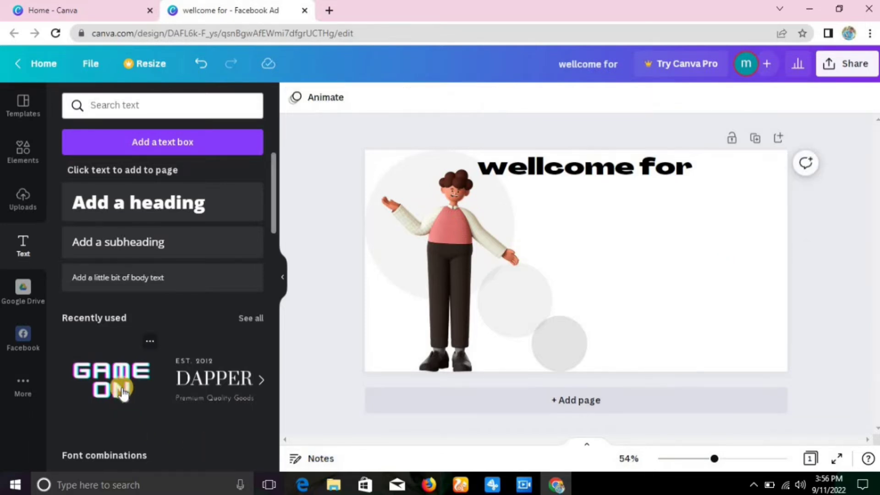
pyautogui.click(123, 393)
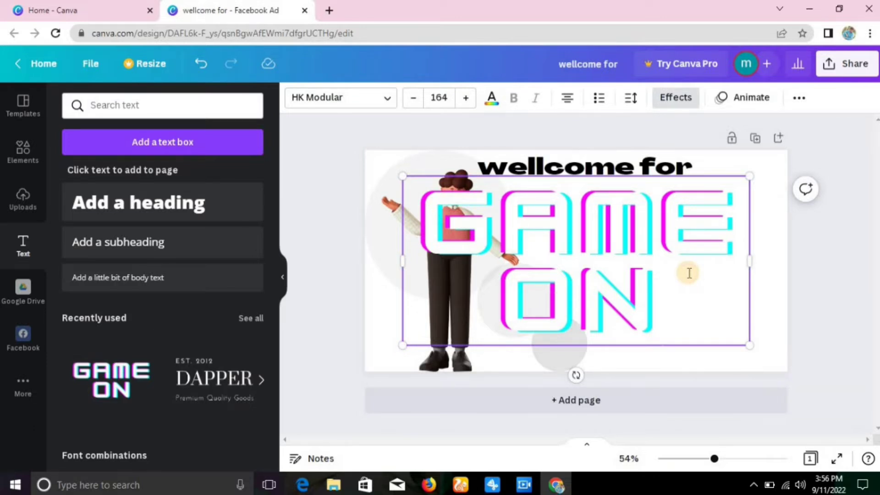
# - Replace the glitch-style text's wording with "BURGER" and "SHURGER" on two separate lines
pyautogui.doubleClick(680, 300)
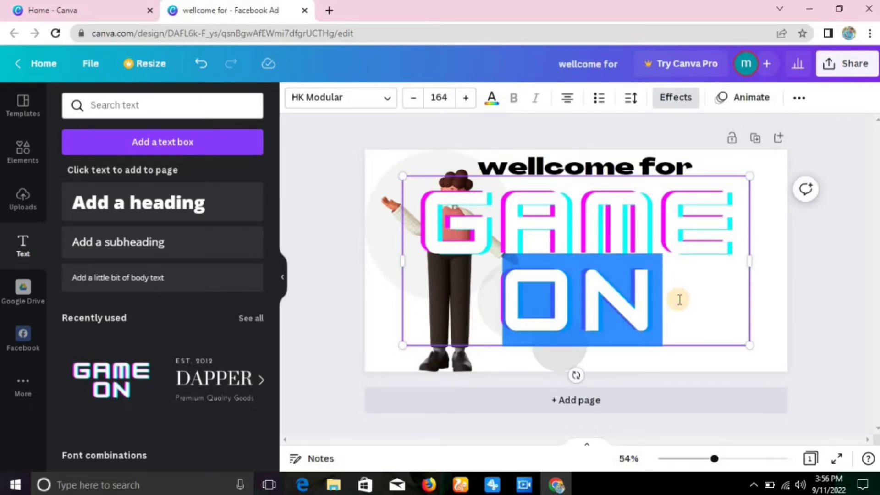
pyautogui.press('BackSpace')
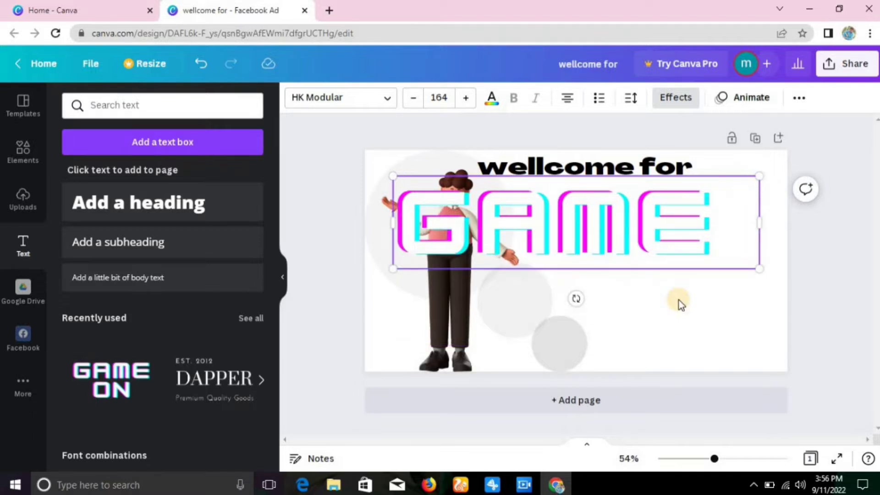
pyautogui.press('BackSpace')
pyautogui.press('BackSpace')
pyautogui.press('BackSpace')
pyautogui.press('BackSpace')
pyautogui.press('BackSpace')
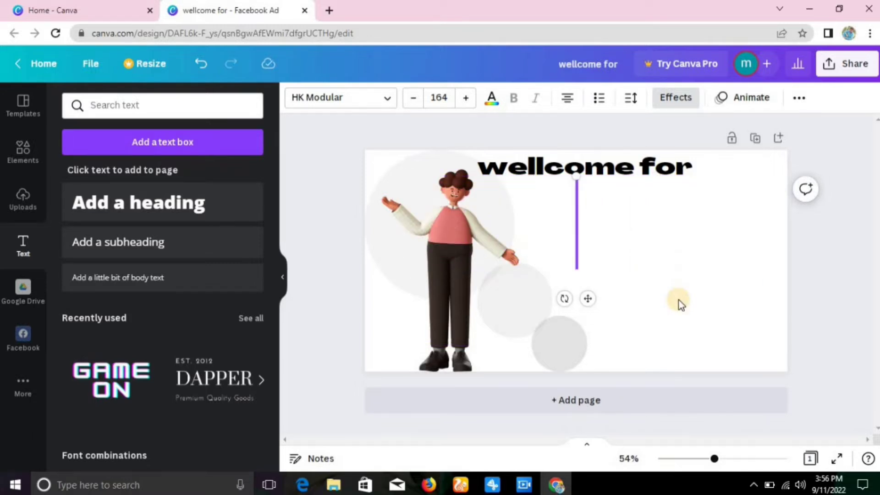
pyautogui.write('BUR')
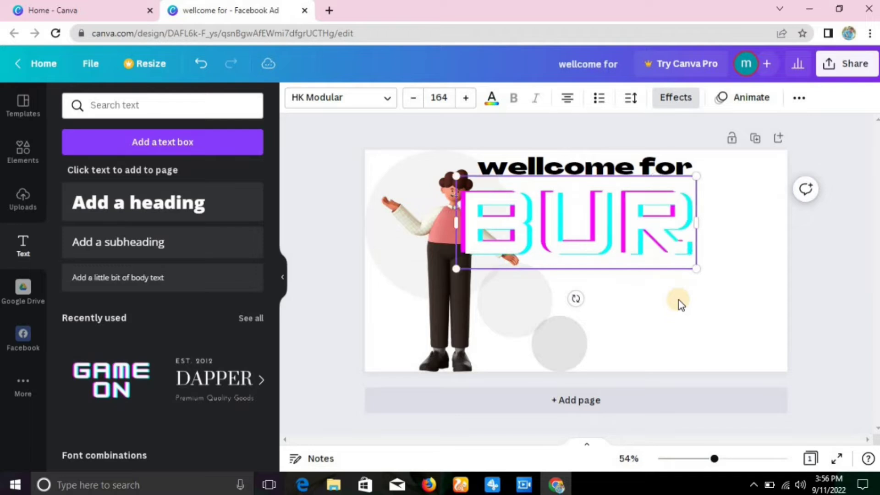
pyautogui.write('GER')
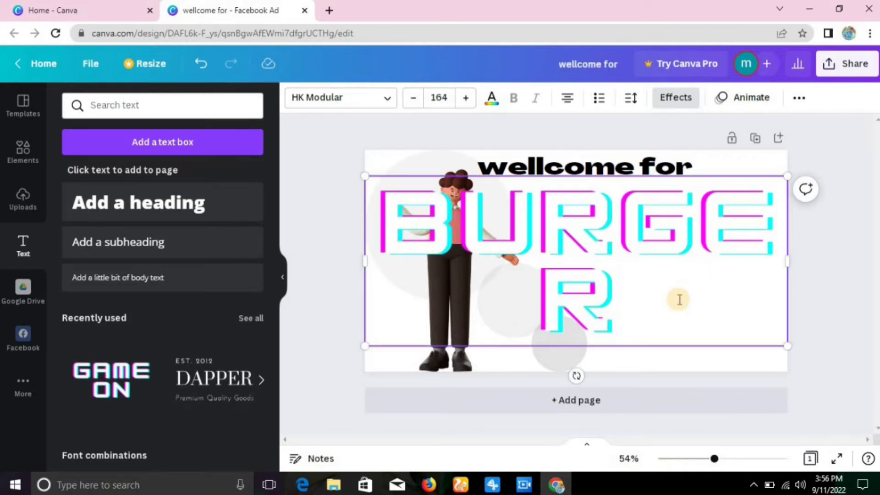
pyautogui.press('Return')
pyautogui.write('S')
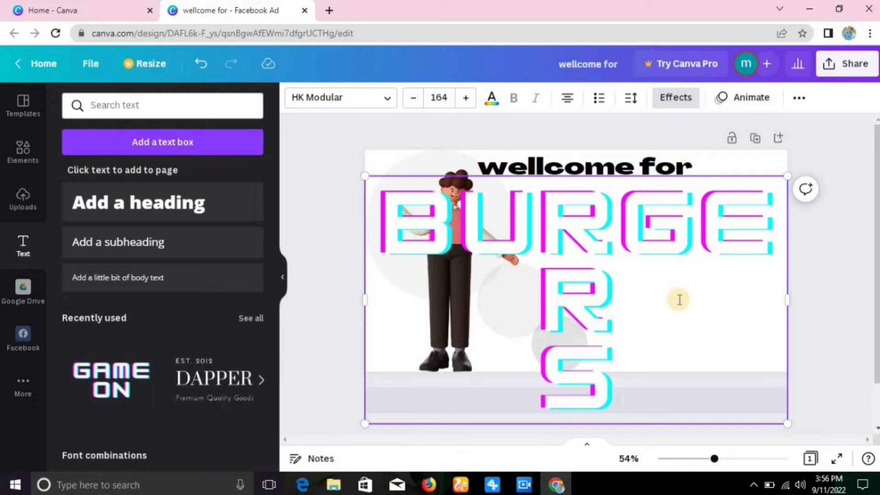
pyautogui.write('HURGER')
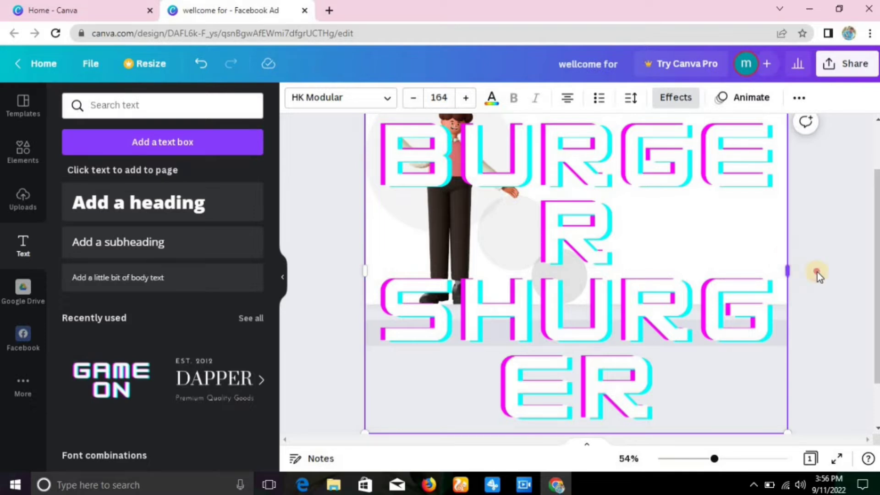
# - Scale the "BURGER SHURGER" text down to about size 41.1 and place it centred just below the "wellcome for" heading
pyautogui.moveTo(818, 272); pyautogui.dragTo(814, 272)
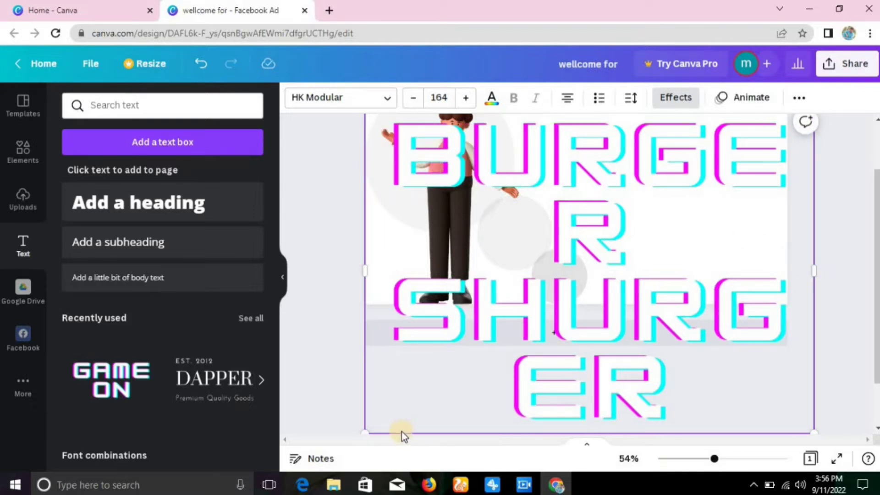
pyautogui.moveTo(363, 430); pyautogui.dragTo(524, 259)
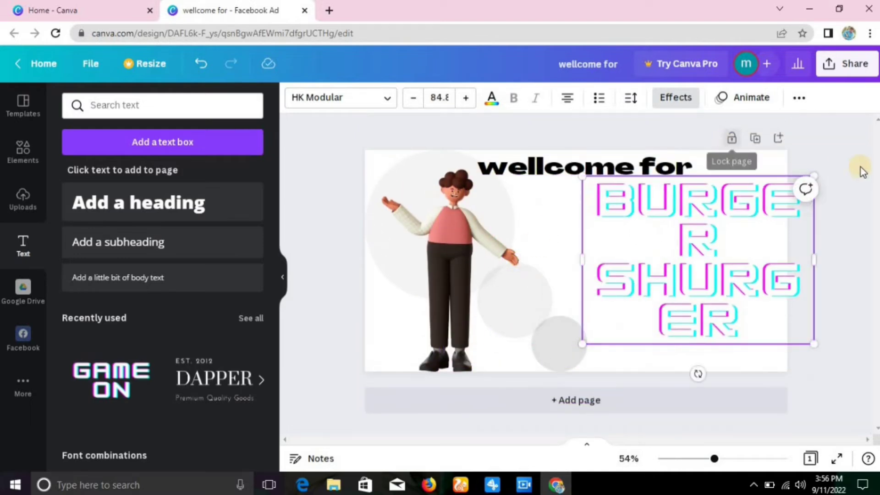
pyautogui.moveTo(814, 173); pyautogui.dragTo(695, 262)
pyautogui.moveTo(705, 300); pyautogui.dragTo(772, 286)
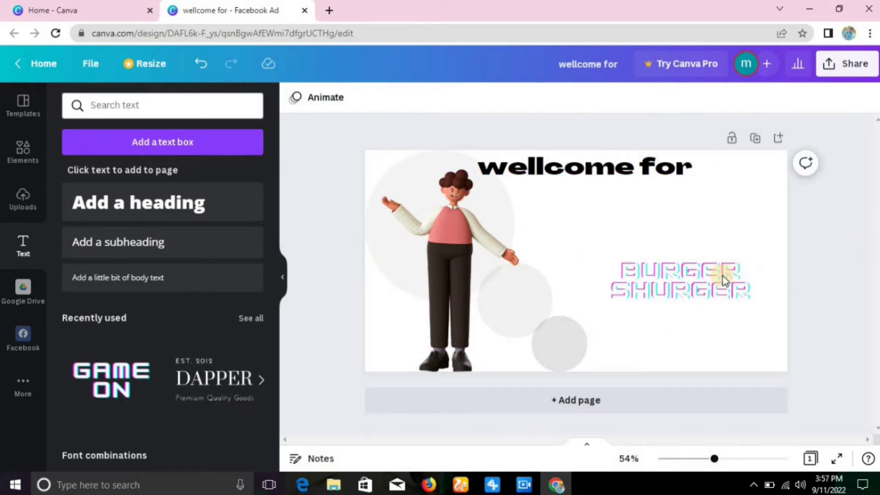
pyautogui.moveTo(725, 269); pyautogui.dragTo(626, 201)
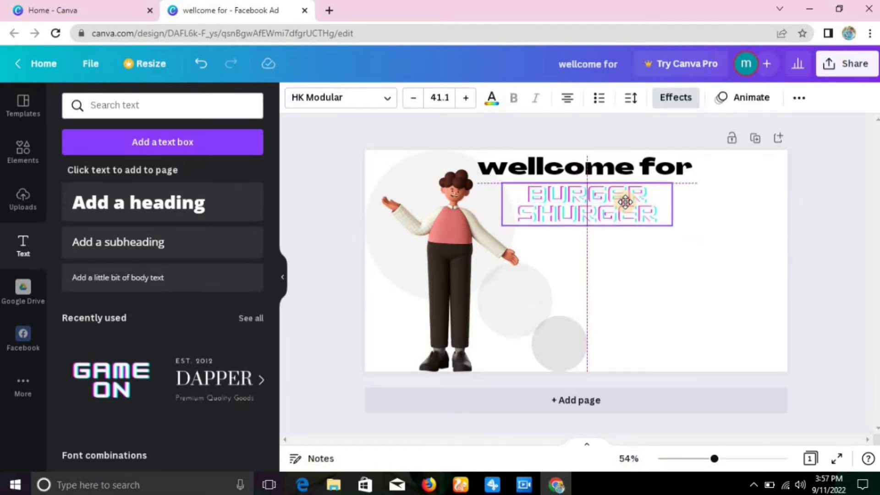
pyautogui.moveTo(627, 207); pyautogui.dragTo(627, 206)
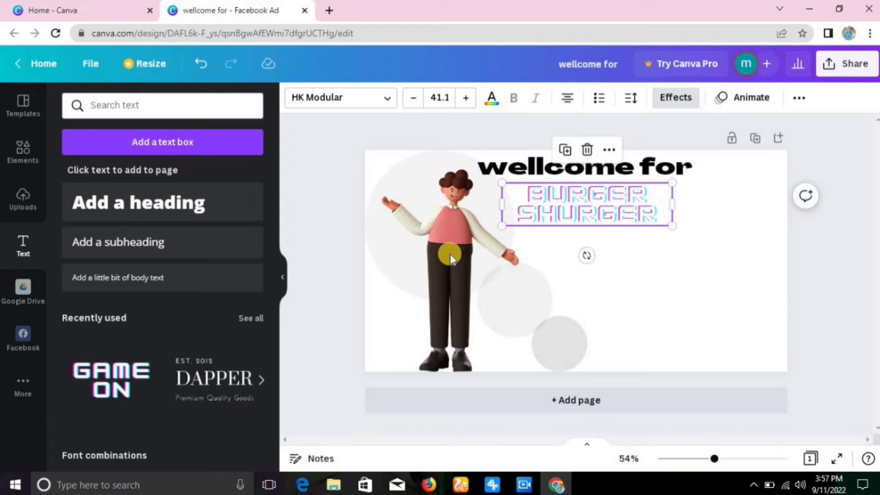
pyautogui.click(339, 226)
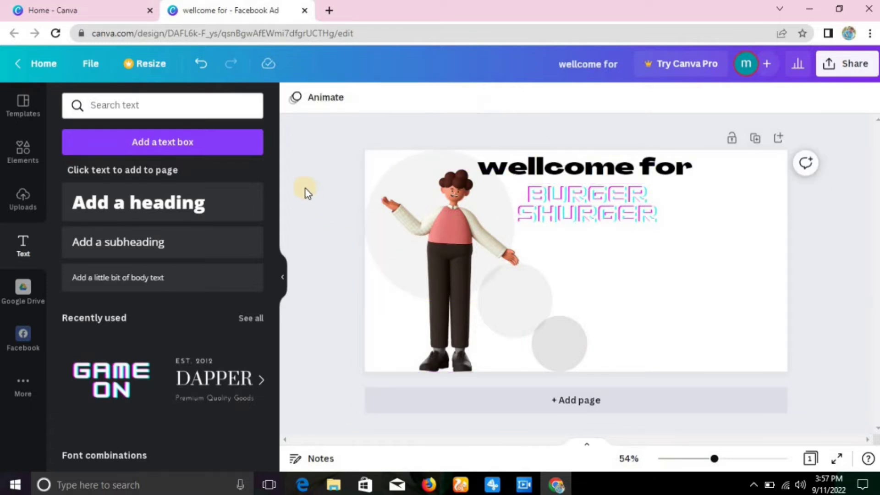
# - Add a gray rounded square behind the "BURGER SHURGER" text and stretch it to about 429 wide, matching its height to the two lines
pyautogui.click(24, 168)
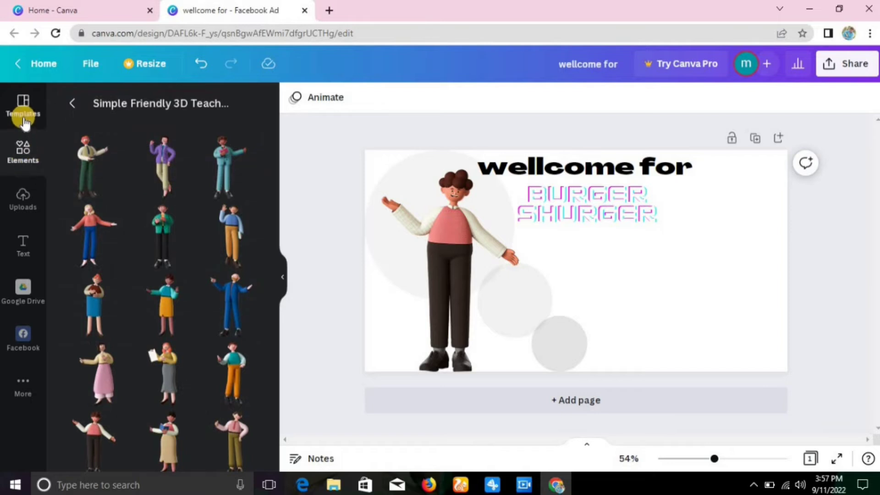
pyautogui.click(20, 166)
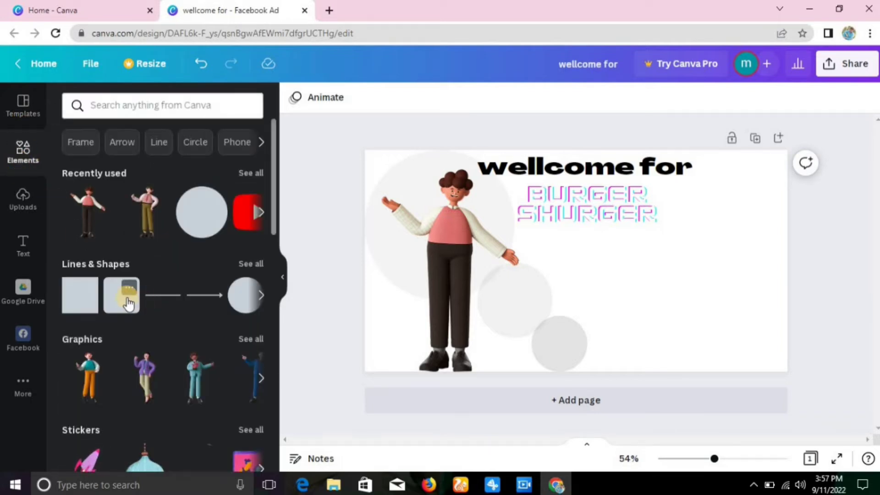
pyautogui.click(130, 303)
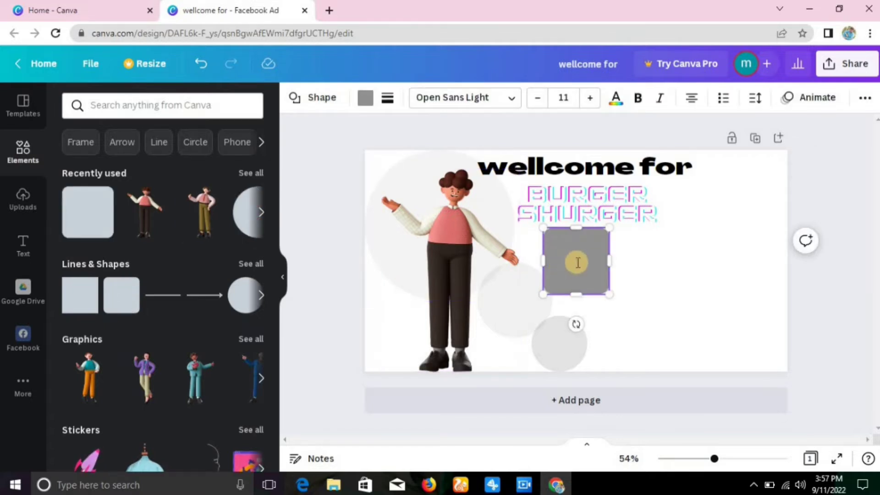
pyautogui.doubleClick(562, 252)
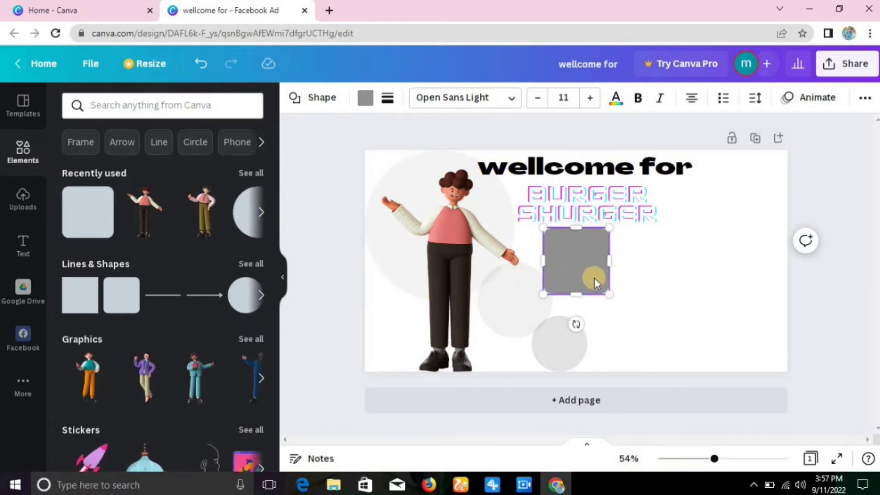
pyautogui.click(833, 364)
pyautogui.moveTo(579, 262); pyautogui.dragTo(661, 209)
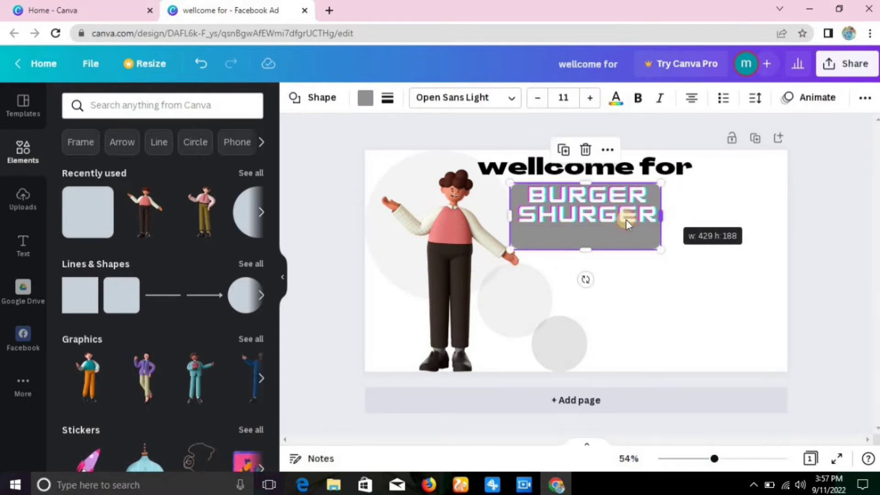
pyautogui.moveTo(581, 230); pyautogui.dragTo(581, 225)
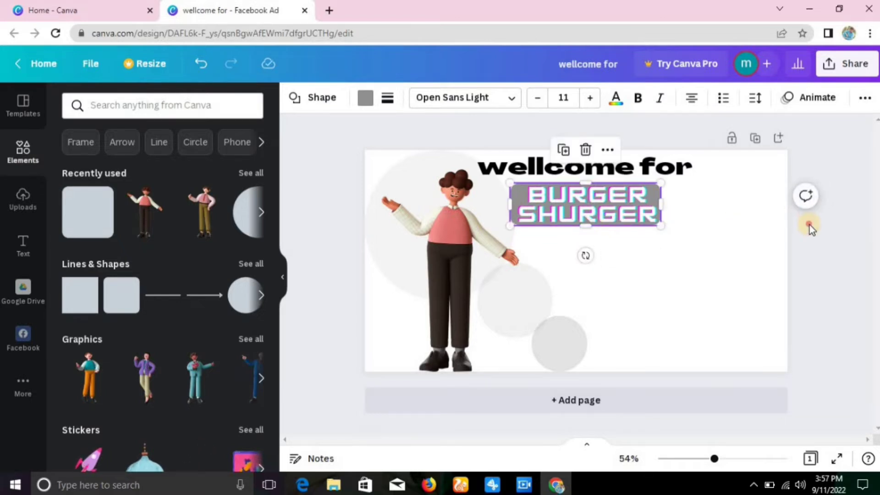
pyautogui.click(810, 224)
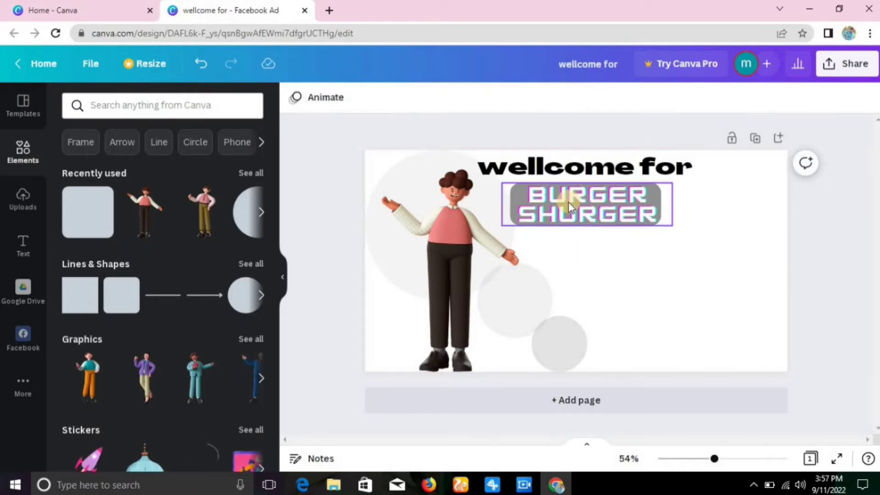
# - Nudge the "BURGER SHURGER" text slightly so it sits centred on the gray rounded shape
pyautogui.click(511, 195)
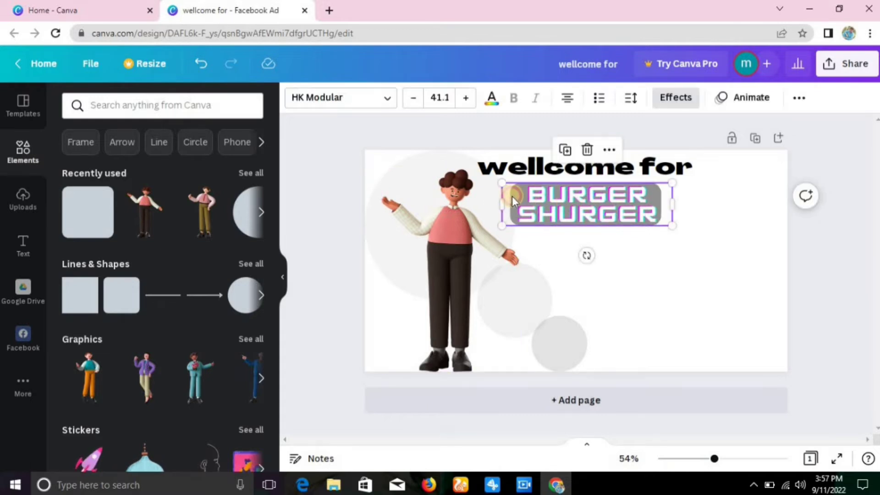
pyautogui.moveTo(512, 196); pyautogui.dragTo(510, 197)
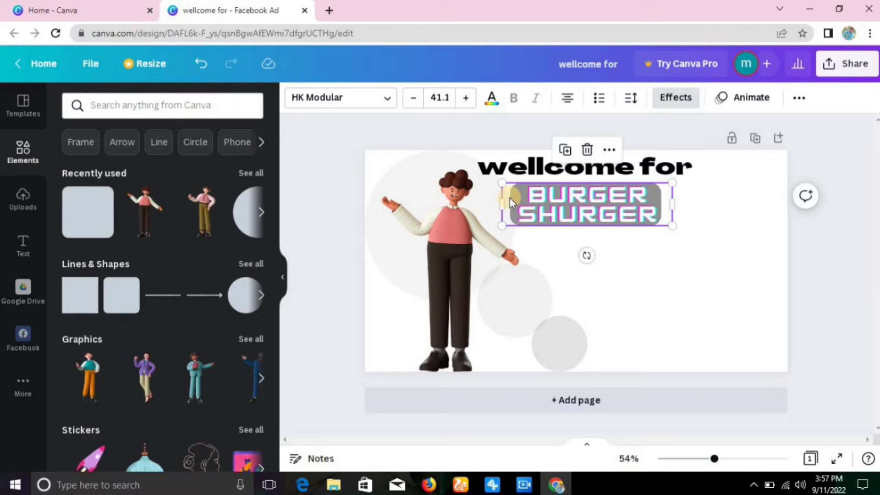
pyautogui.click(853, 262)
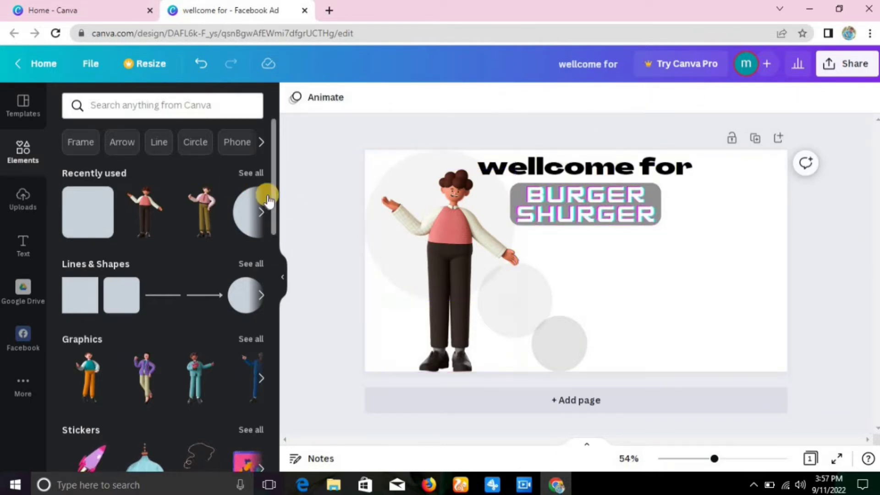
# - Find a "burger" element, add the realistic sesame-bun cheeseburger, and scale it down in the page's lower-right area
pyautogui.click(11, 115)
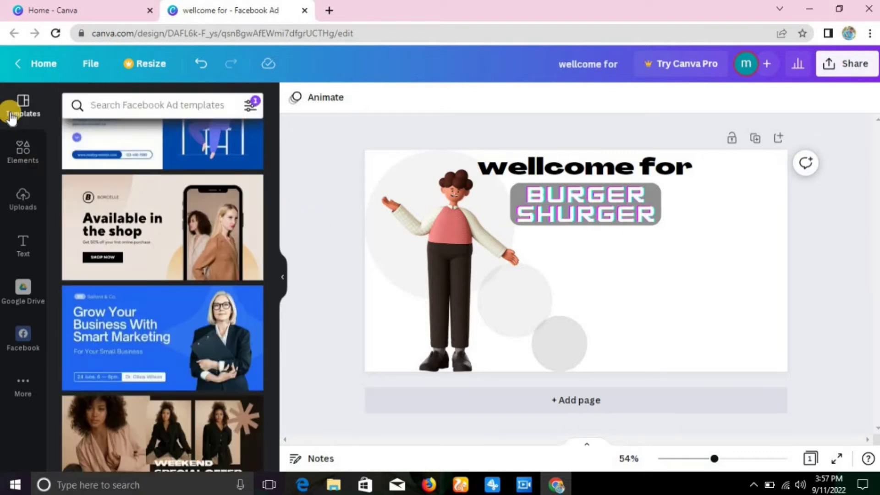
pyautogui.click(16, 151)
pyautogui.click(97, 100)
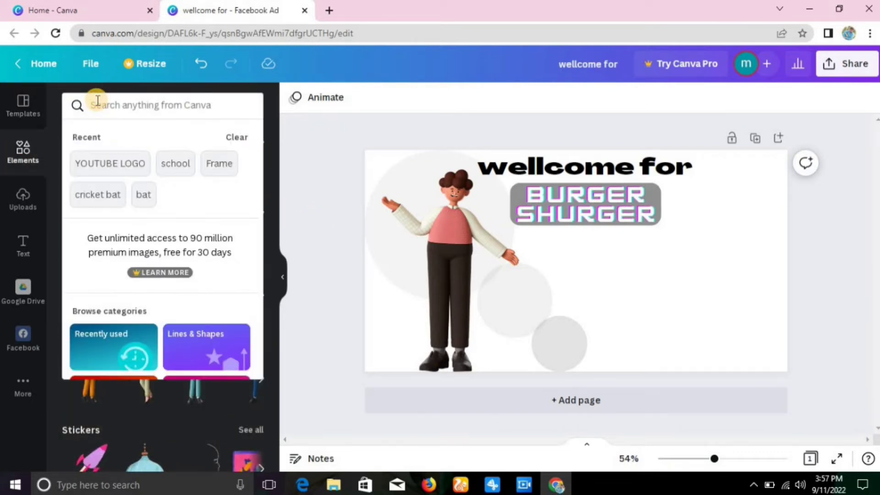
pyautogui.write('b')
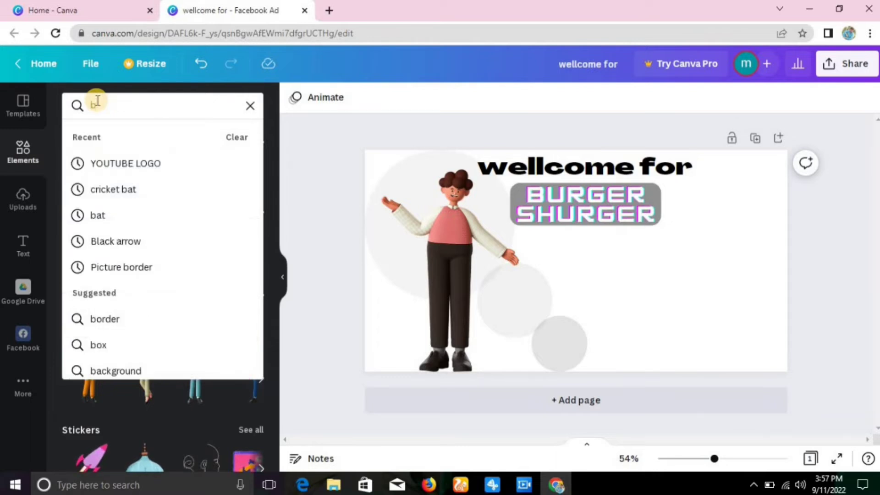
pyautogui.write('urge')
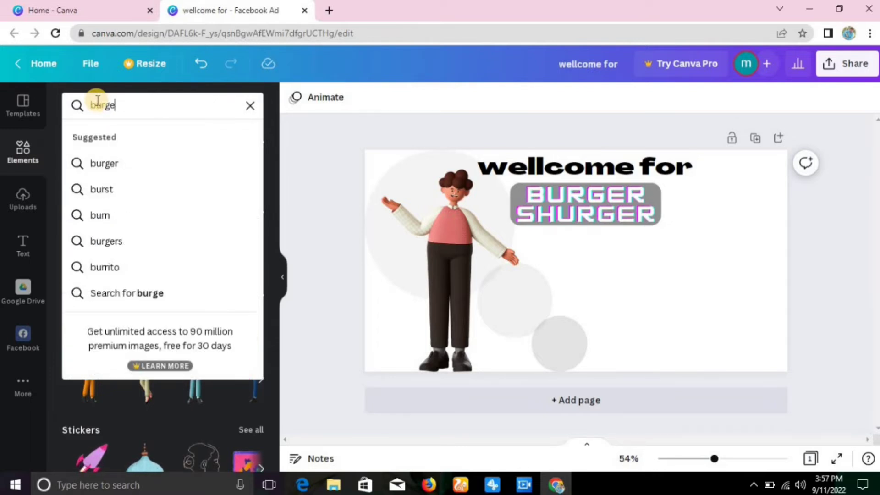
pyautogui.write('rr')
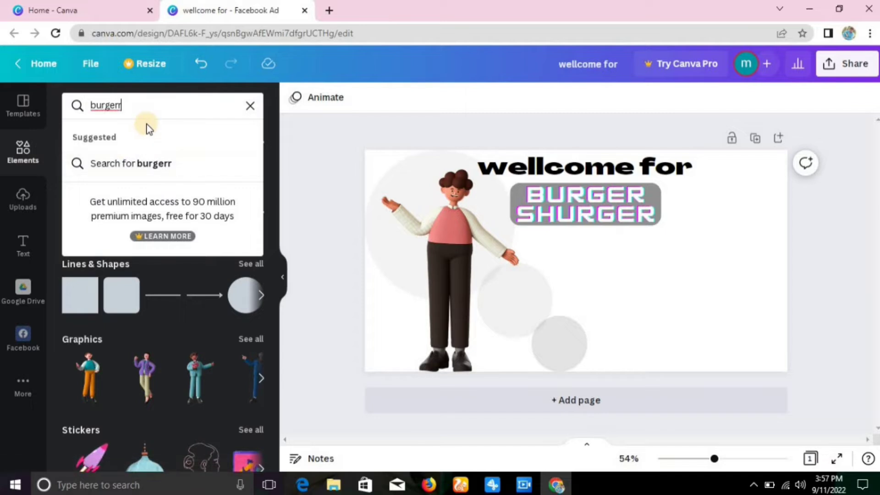
pyautogui.press('BackSpace')
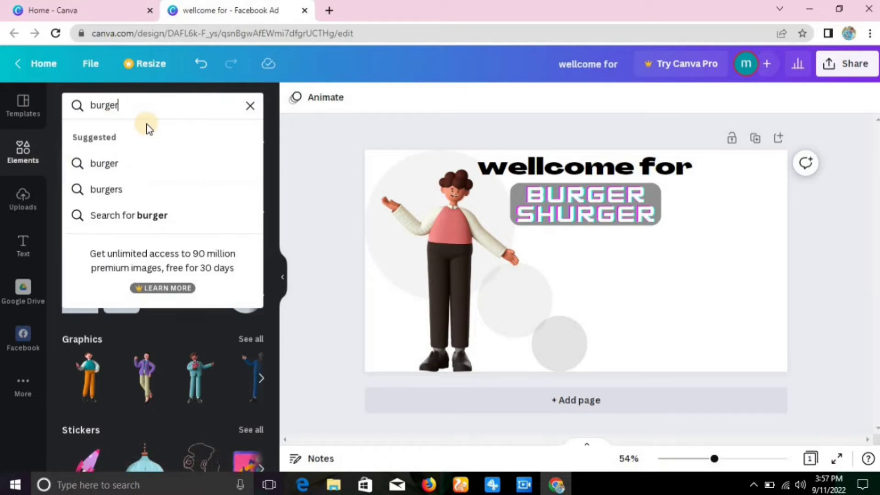
pyautogui.click(137, 169)
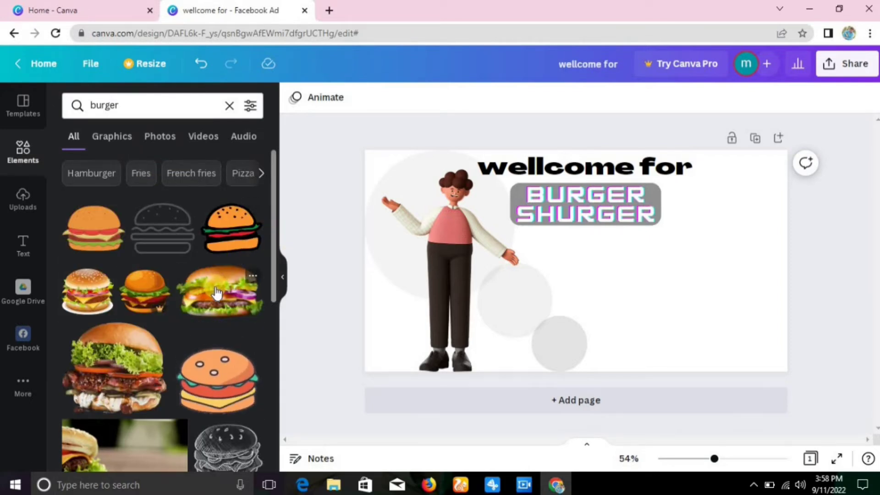
pyautogui.click(75, 295)
pyautogui.moveTo(608, 290); pyautogui.dragTo(733, 307)
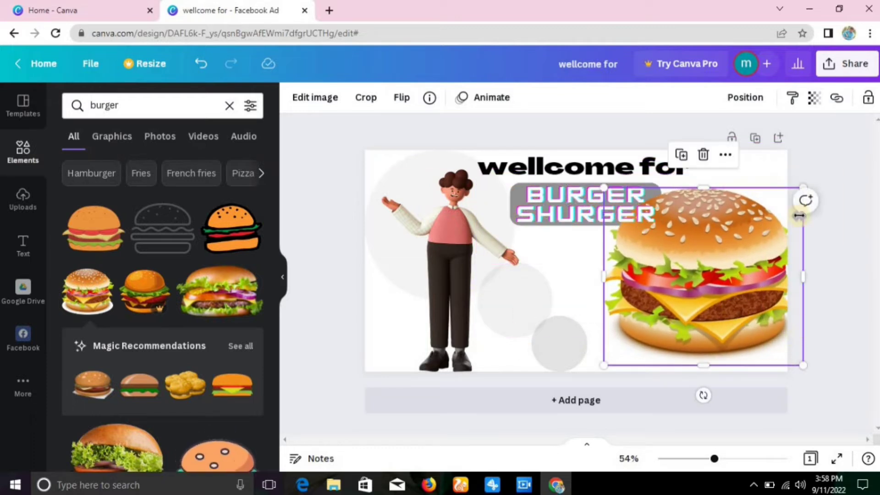
pyautogui.moveTo(805, 185); pyautogui.dragTo(772, 215)
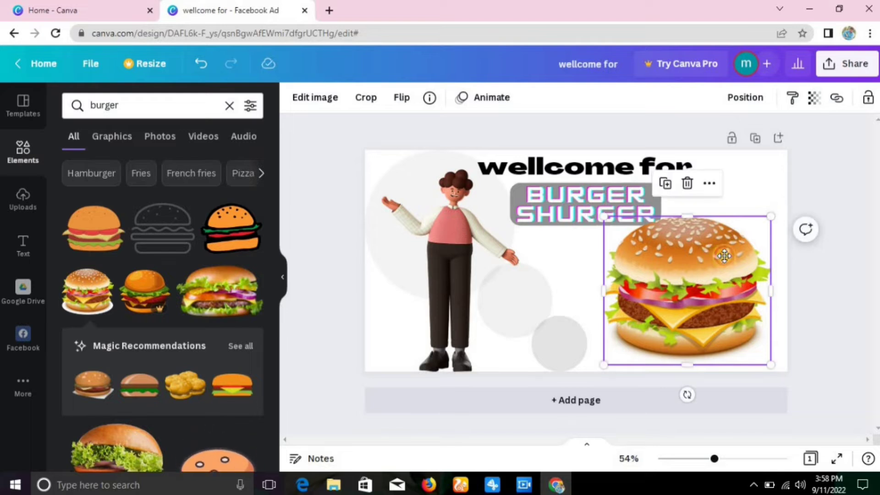
# - Move the cheeseburger image so it sits flush in the lower-right corner of the page
pyautogui.moveTo(710, 258); pyautogui.dragTo(722, 263)
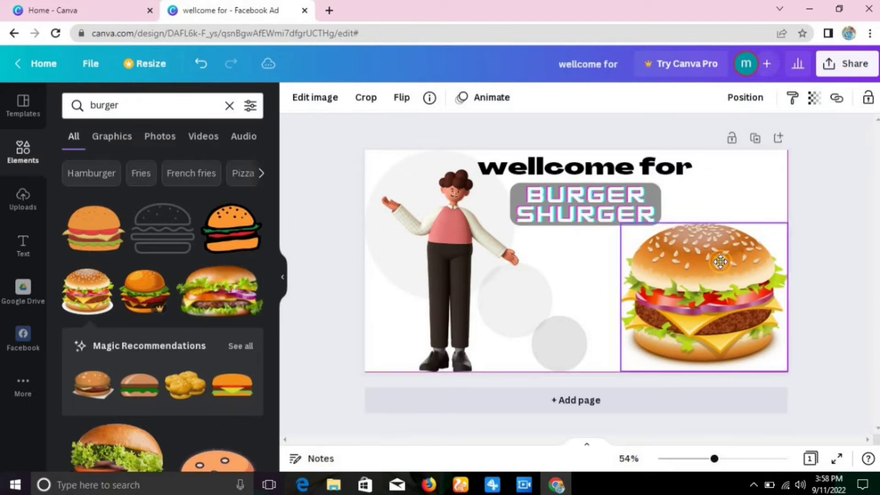
pyautogui.moveTo(719, 262); pyautogui.dragTo(720, 262)
pyautogui.click(720, 263)
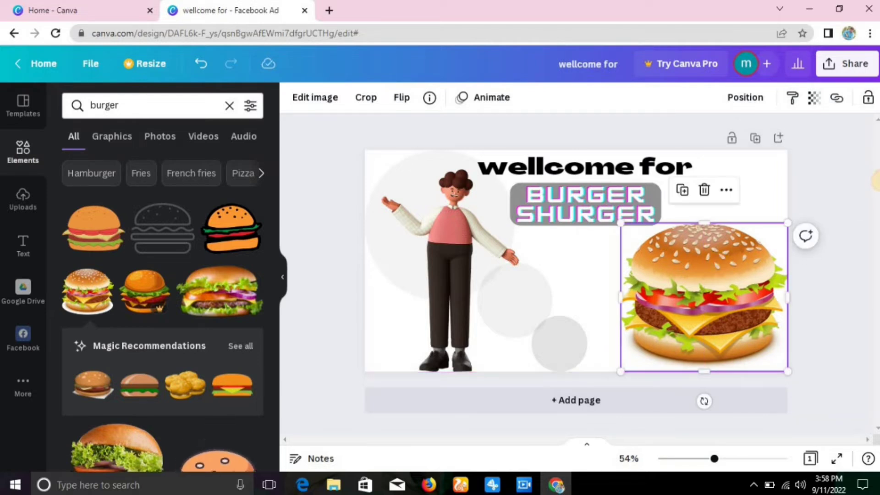
pyautogui.click(850, 190)
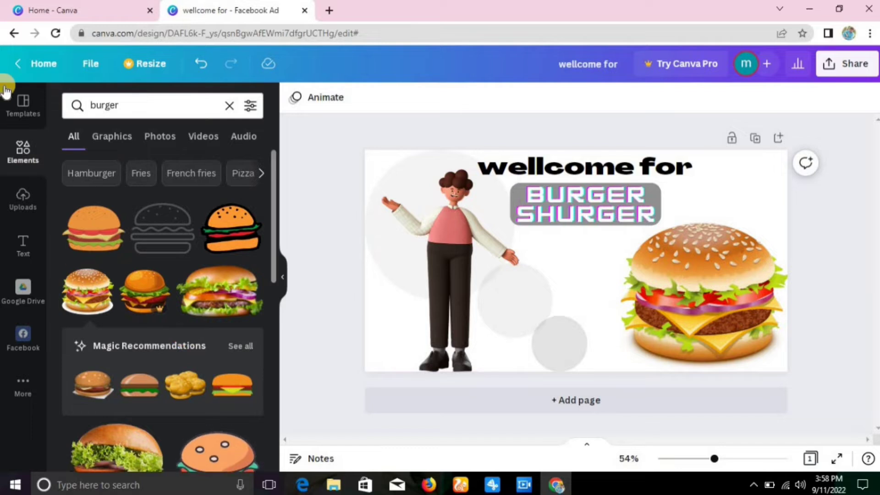
# - Add a square shape over the burger in the page's lower-right corner and send it to the back
pyautogui.click(23, 146)
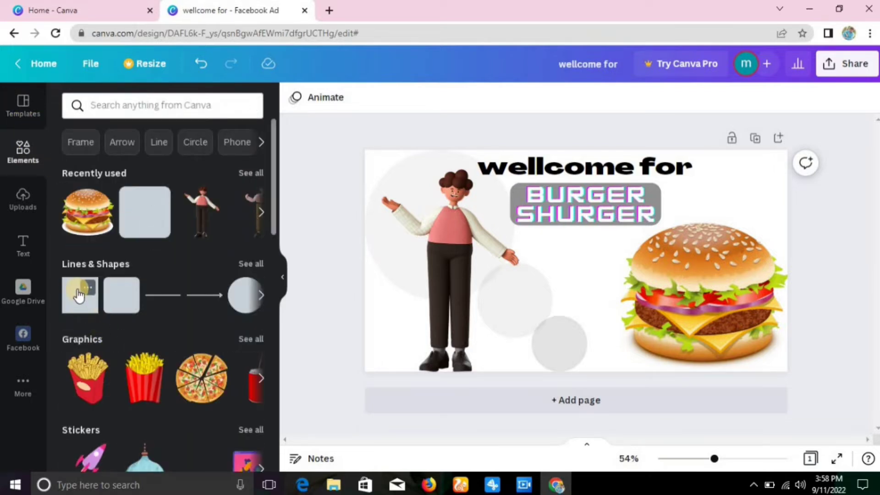
pyautogui.moveTo(78, 295); pyautogui.dragTo(857, 343)
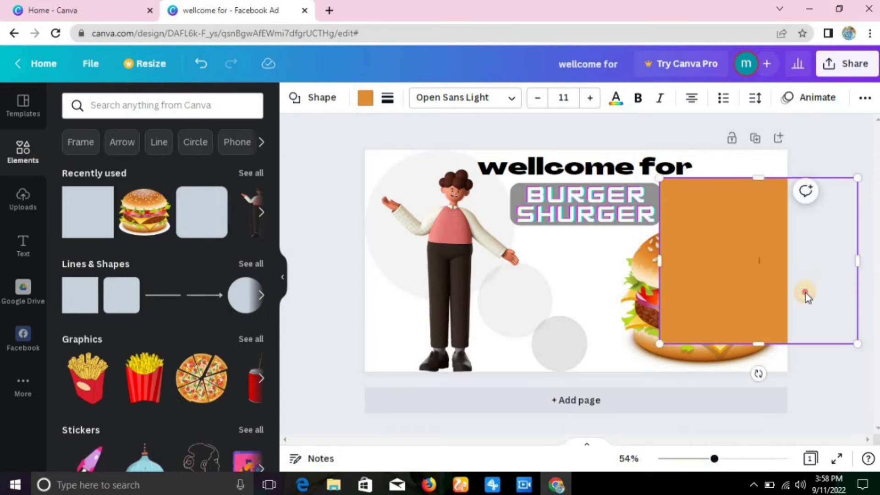
pyautogui.click(851, 133)
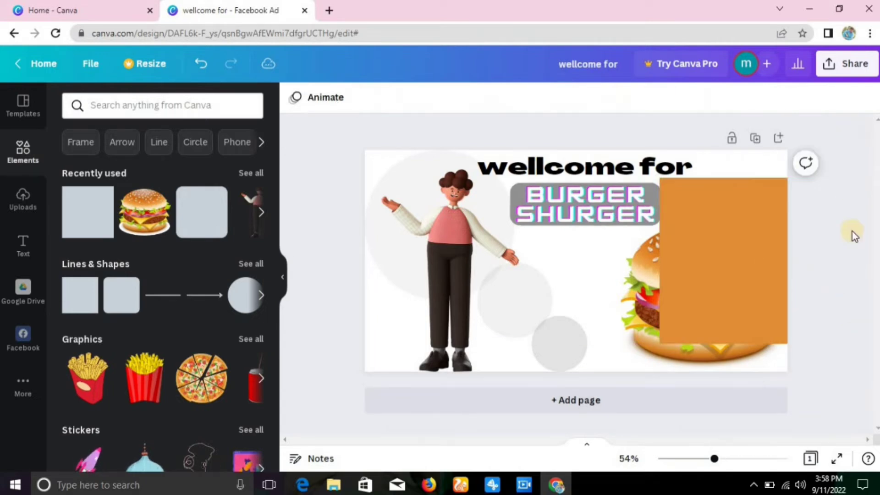
pyautogui.moveTo(760, 238); pyautogui.dragTo(727, 292)
pyautogui.rightClick(727, 291)
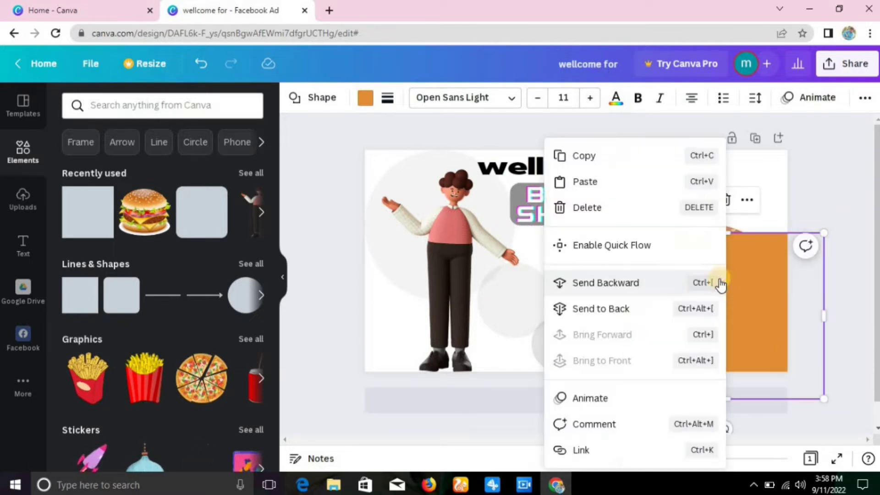
pyautogui.click(617, 309)
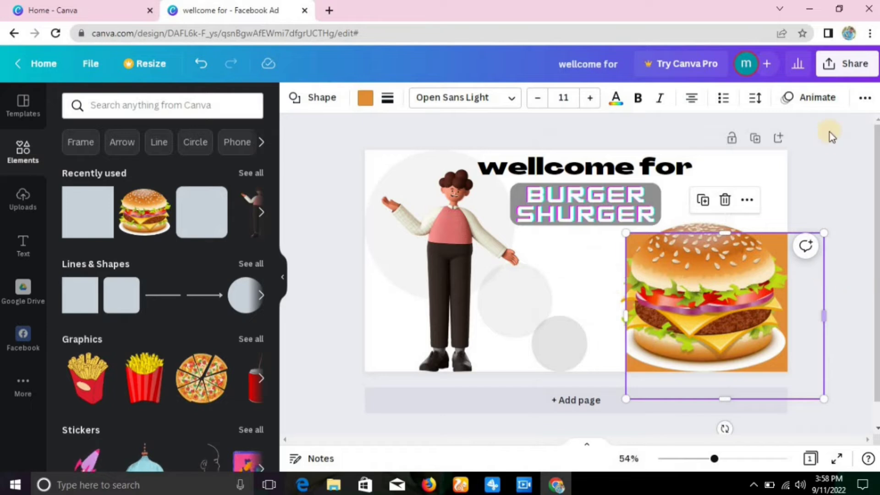
# - Set the orange square's transparency to 20 and enlarge it slightly so its upper edge nearly reaches the top of the burger
pyautogui.click(857, 98)
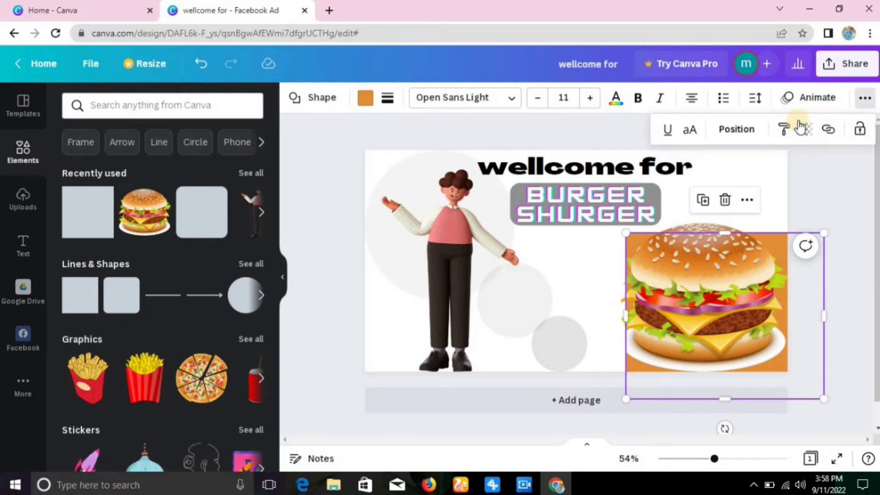
pyautogui.click(805, 129)
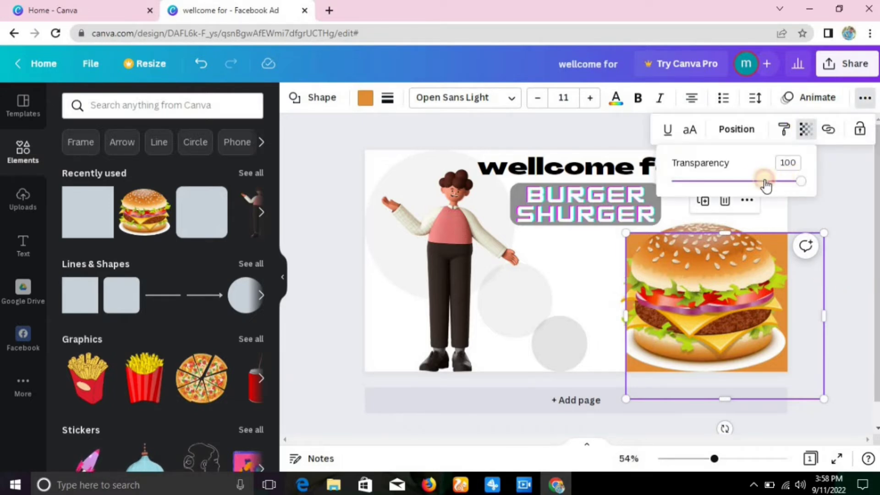
pyautogui.moveTo(797, 188); pyautogui.dragTo(699, 200)
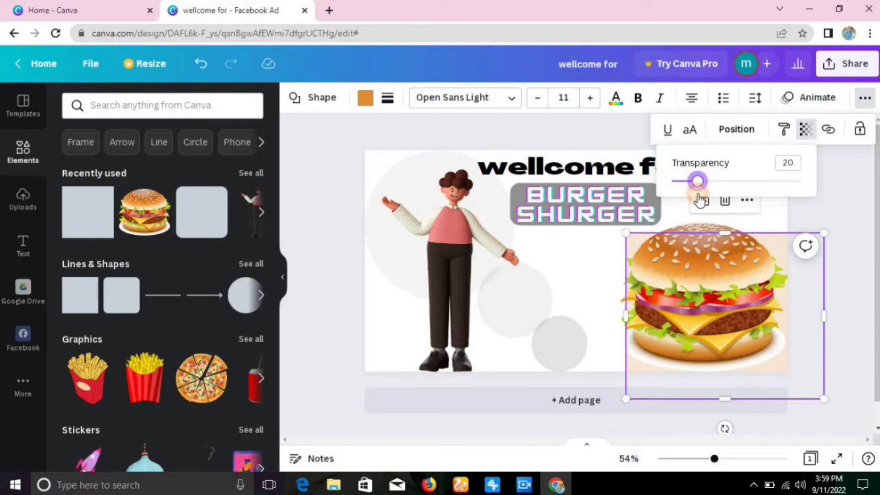
pyautogui.click(844, 211)
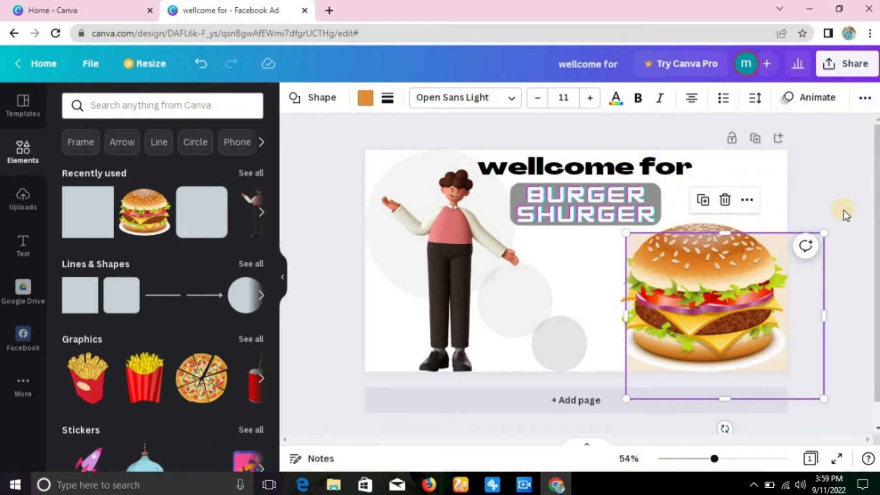
pyautogui.moveTo(825, 232)
pyautogui.mouseDown()
pyautogui.moveTo(843, 194)
pyautogui.moveTo(826, 225)
pyautogui.mouseUp()
pyautogui.click(866, 170)
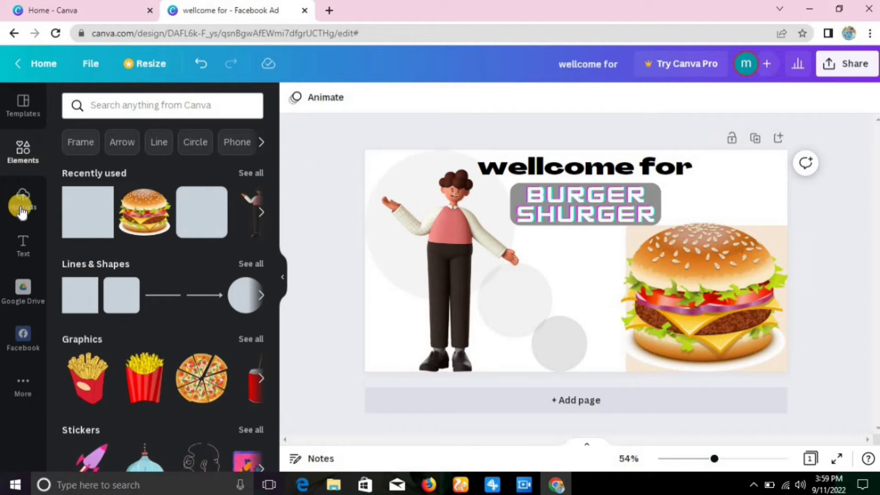
# - Add a heading to the page and replace its placeholder text with "today"
pyautogui.click(32, 230)
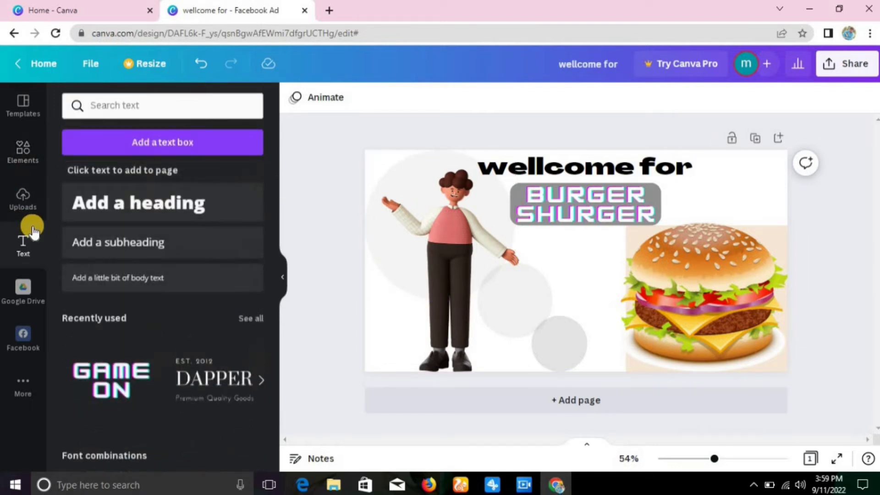
pyautogui.click(129, 215)
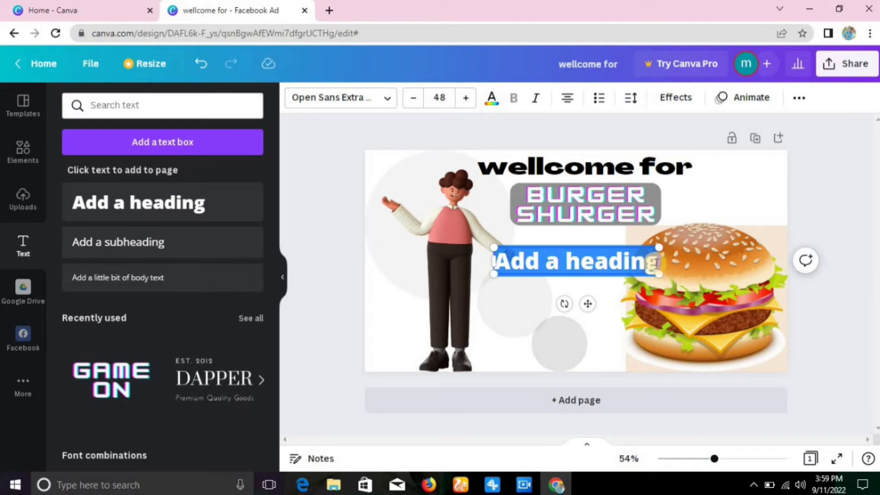
pyautogui.click(657, 263)
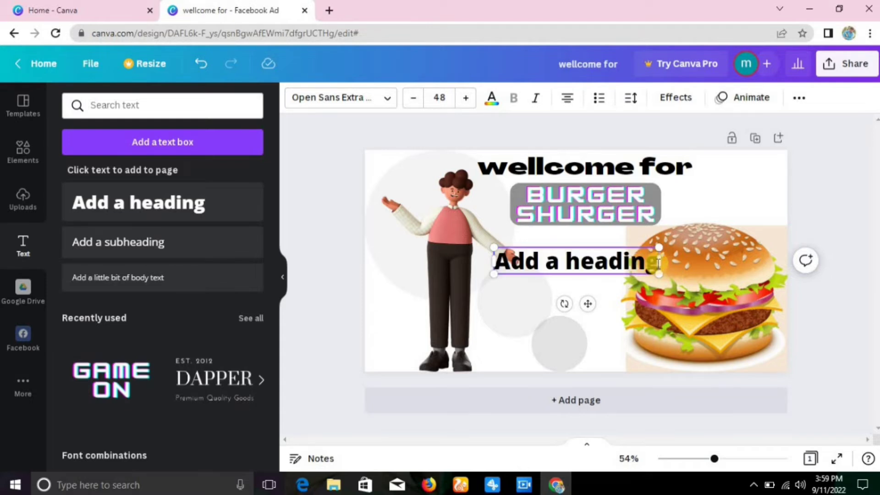
pyautogui.press('BackSpace')
pyautogui.press('BackSpace')
pyautogui.press('BackSpace')
pyautogui.press('BackSpace')
pyautogui.press('BackSpace')
pyautogui.press('BackSpace')
pyautogui.press('BackSpace')
pyautogui.press('BackSpace')
pyautogui.press('BackSpace')
pyautogui.press('BackSpace')
pyautogui.press('BackSpace')
pyautogui.press('BackSpace')
pyautogui.press('BackSpace')
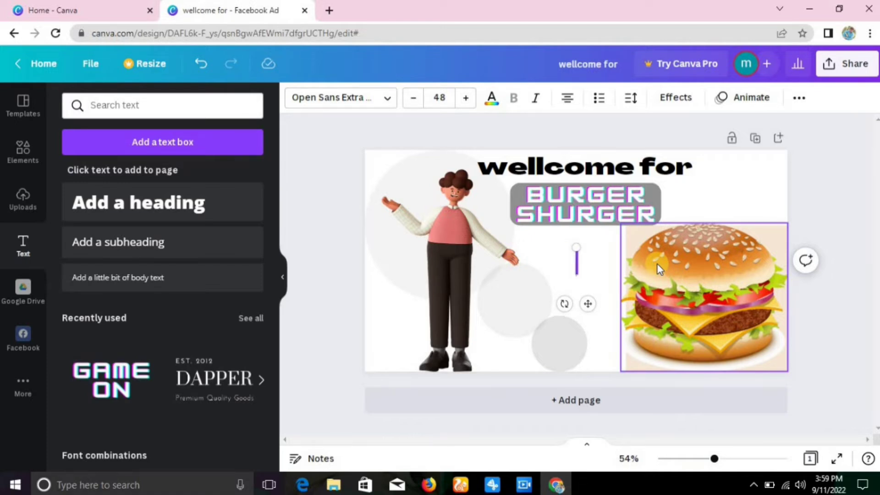
pyautogui.write('today')
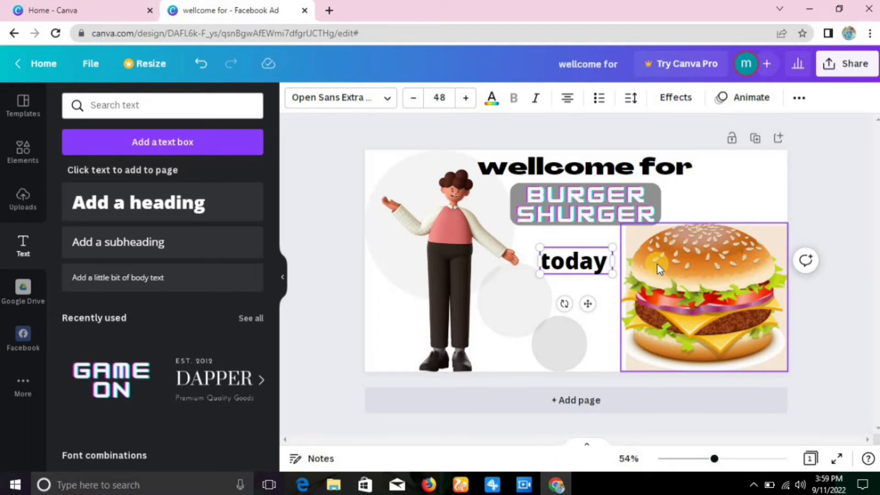
pyautogui.write(' s')
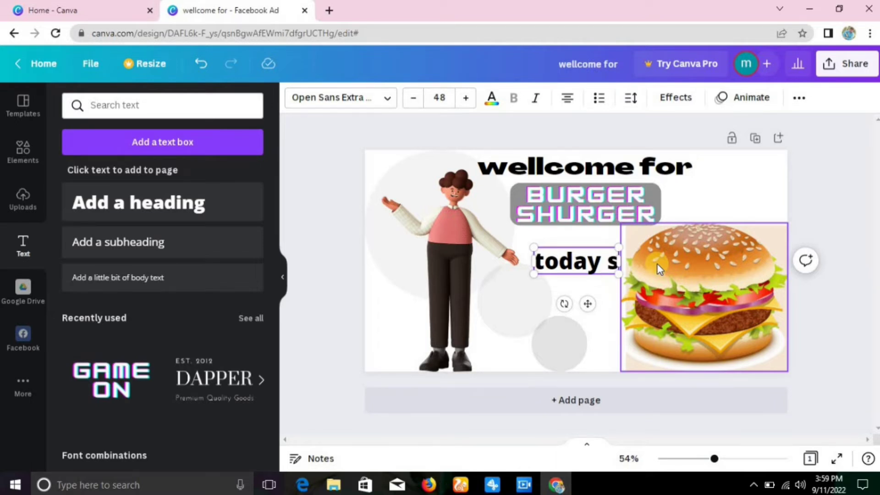
pyautogui.write('p')
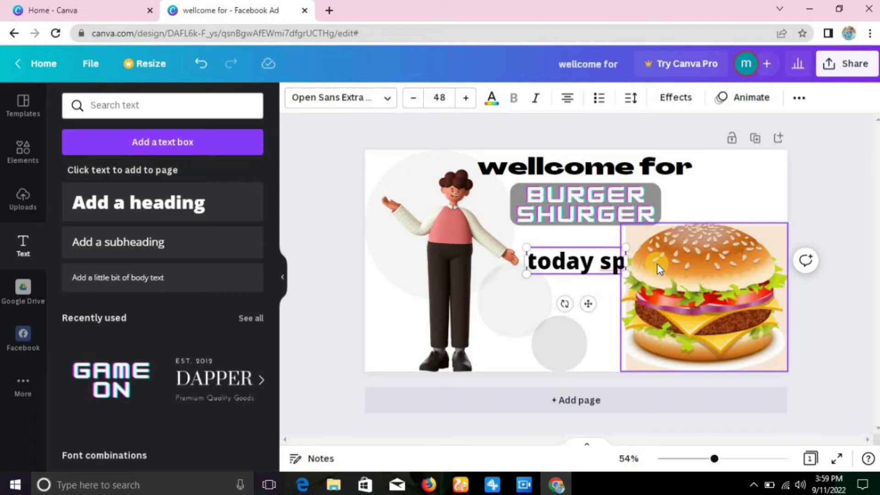
pyautogui.press('BackSpace')
pyautogui.press('BackSpace')
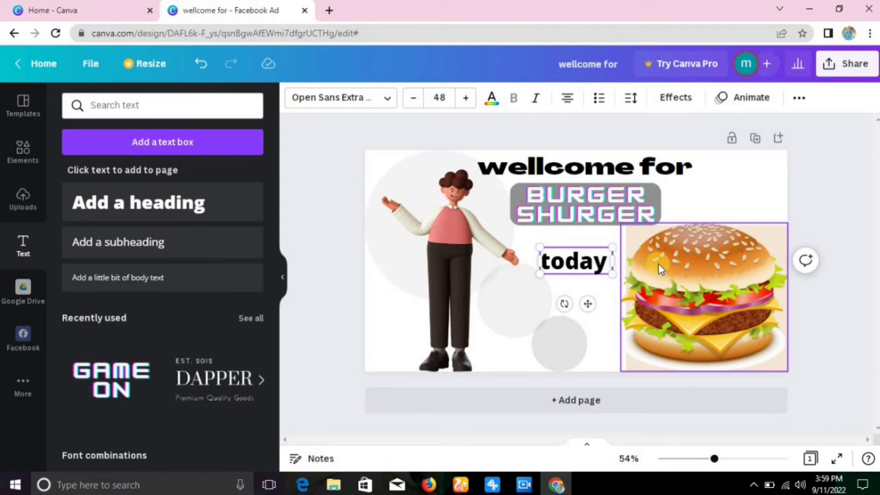
# - Nudge the "today" heading up and left so it sits between the figure's hand and the burger
pyautogui.click(825, 224)
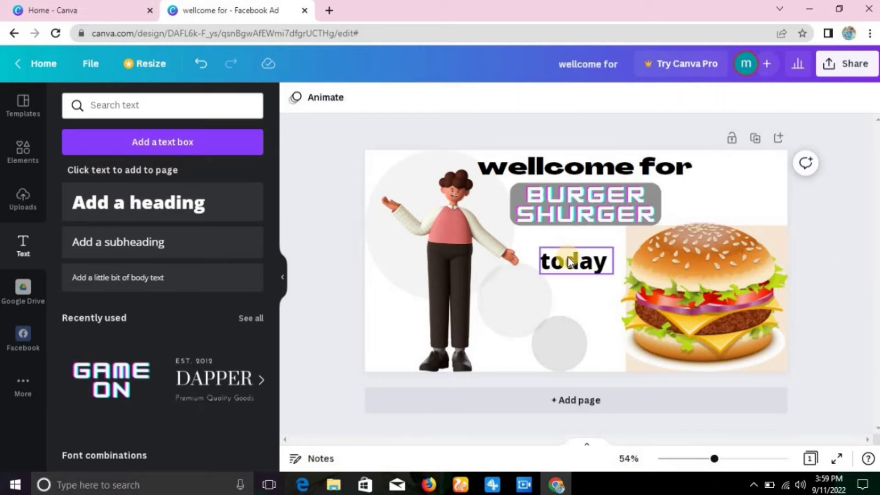
pyautogui.moveTo(570, 263); pyautogui.dragTo(557, 251)
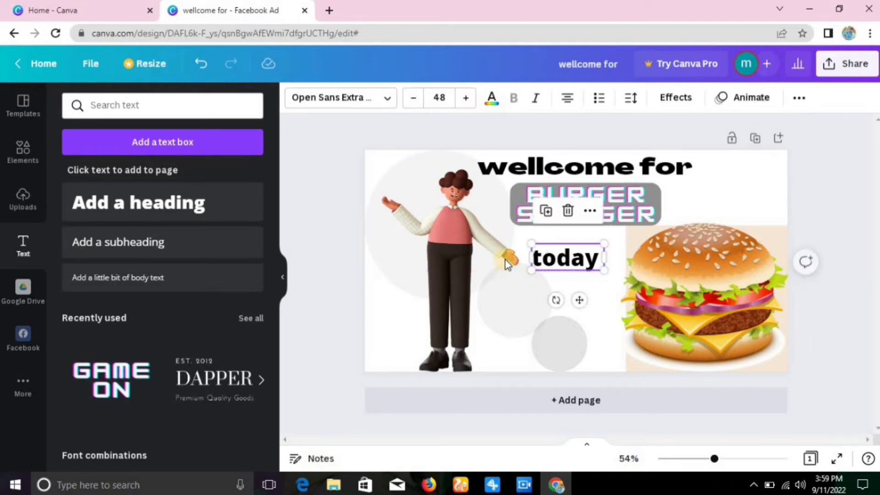
pyautogui.click(359, 264)
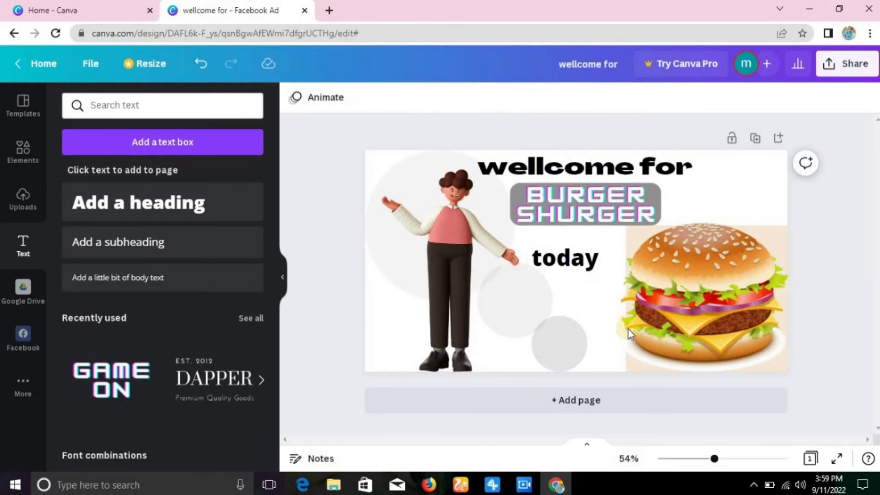
pyautogui.click(556, 340)
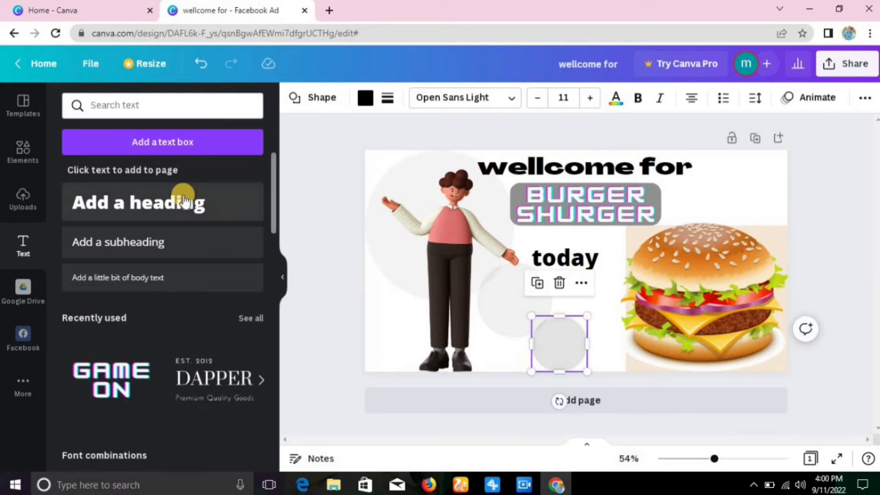
pyautogui.click(20, 160)
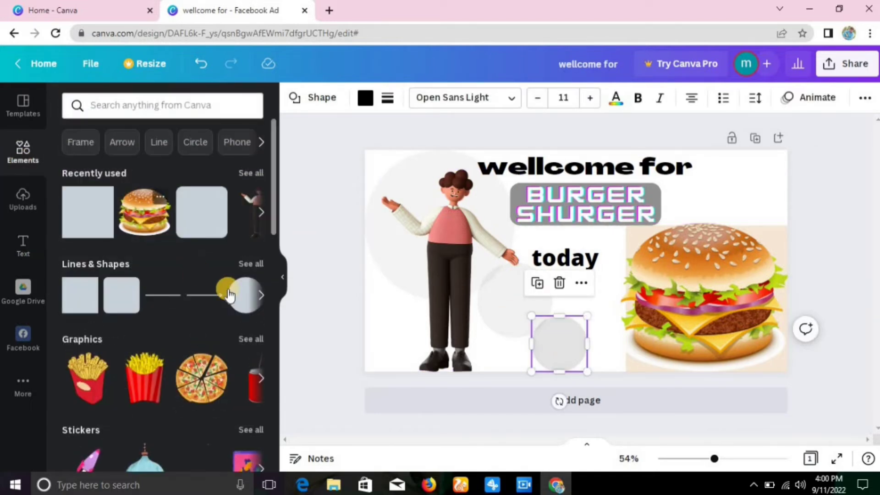
pyautogui.click(231, 296)
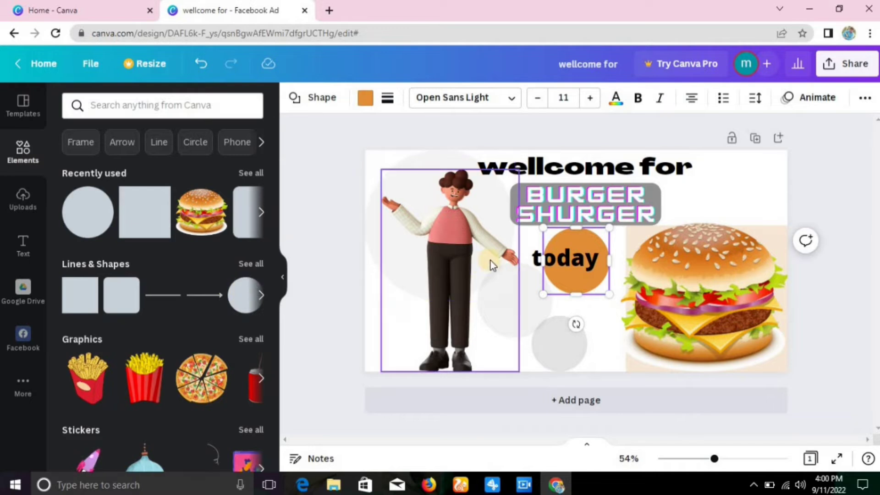
pyautogui.click(593, 281)
pyautogui.moveTo(592, 281); pyautogui.dragTo(604, 324)
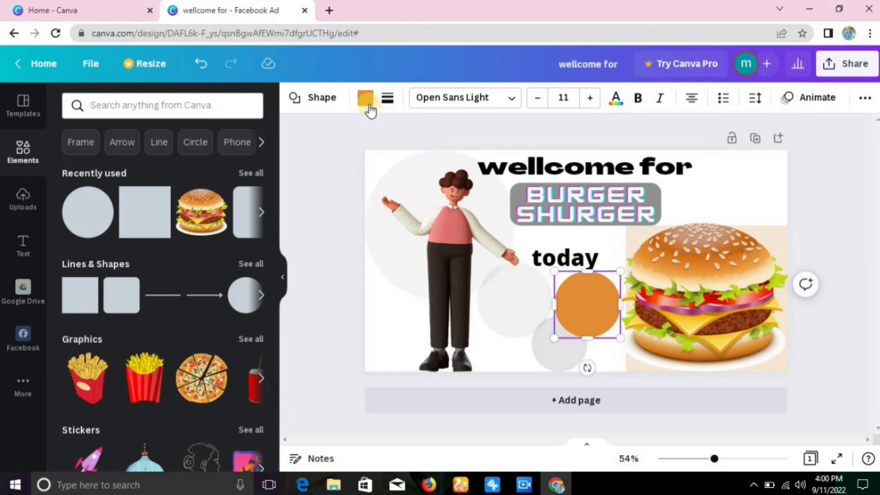
pyautogui.click(585, 312)
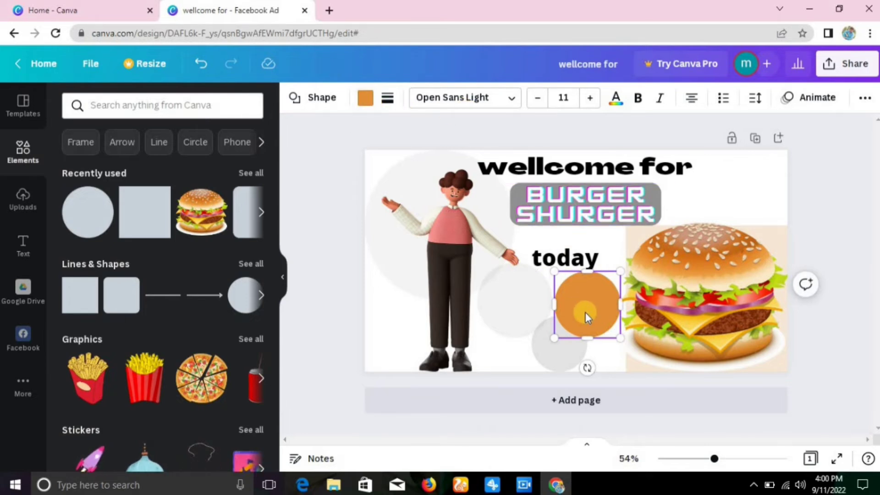
pyautogui.moveTo(585, 312); pyautogui.dragTo(338, 320)
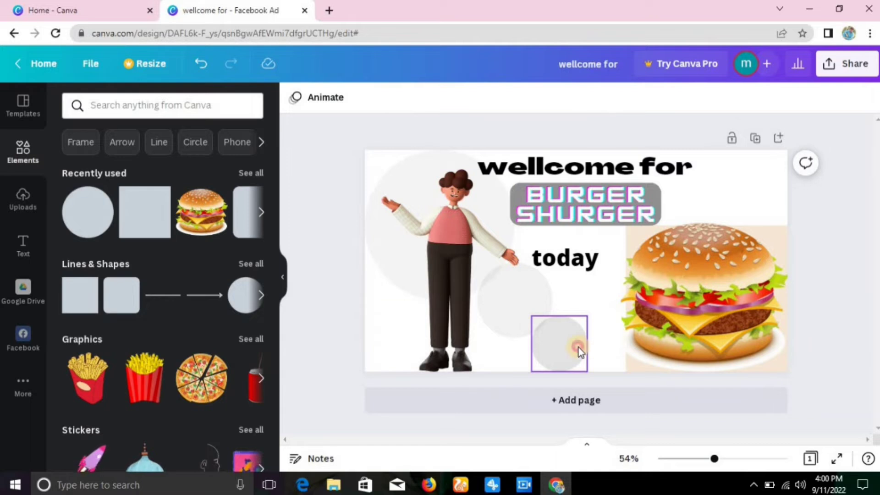
# - Enlarge the smallest gray circle slightly, keeping its lower-right corner in place
pyautogui.click(579, 351)
pyautogui.moveTo(532, 316); pyautogui.dragTo(513, 308)
pyautogui.click(338, 301)
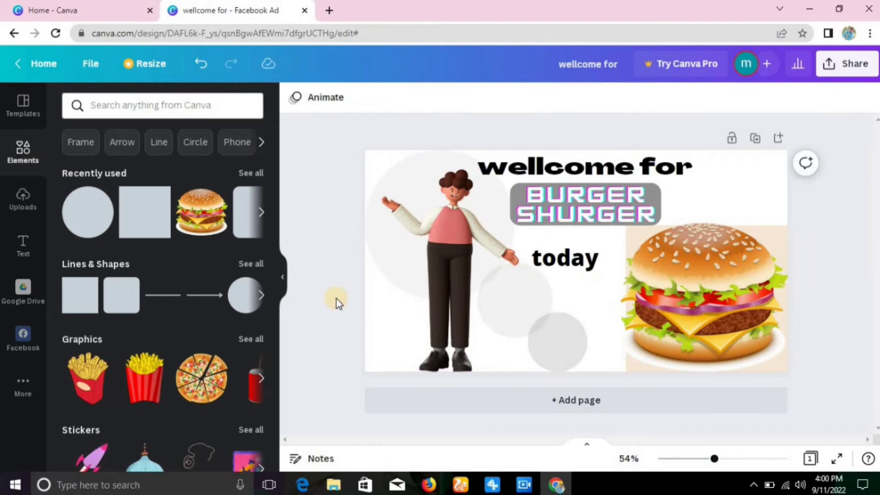
# - Set the transparency of the smallest gray circle to 5
pyautogui.click(549, 343)
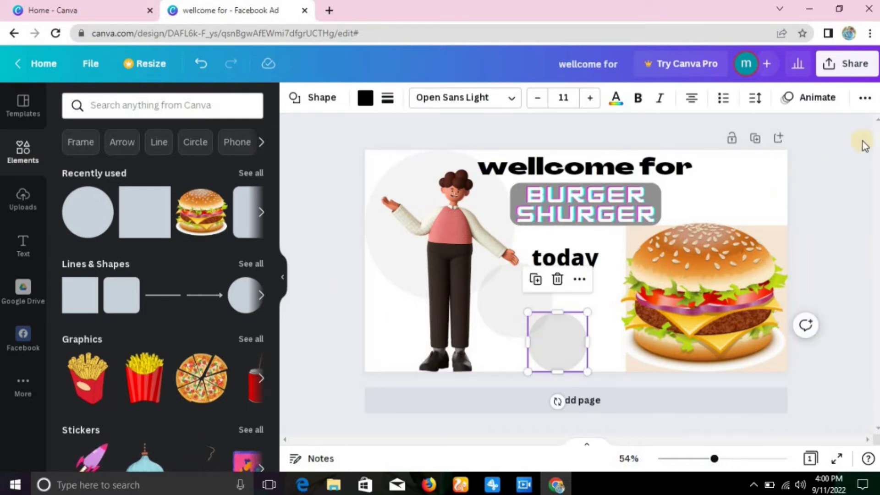
pyautogui.click(865, 98)
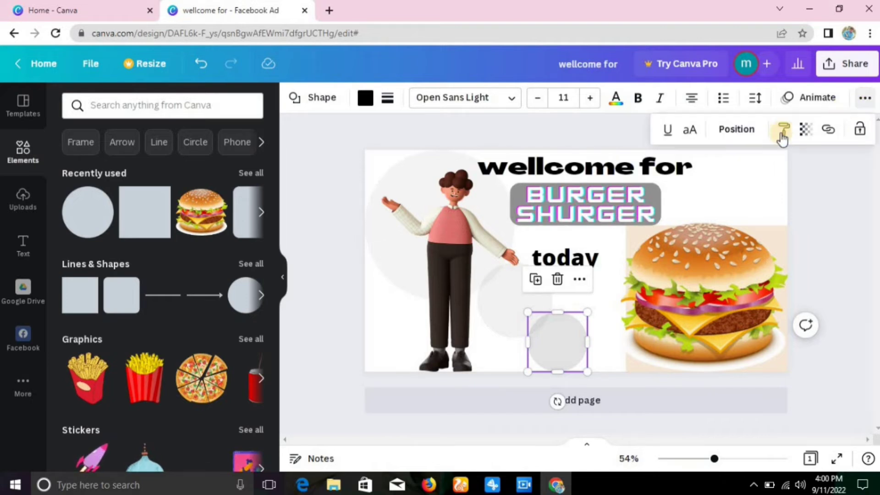
pyautogui.click(807, 133)
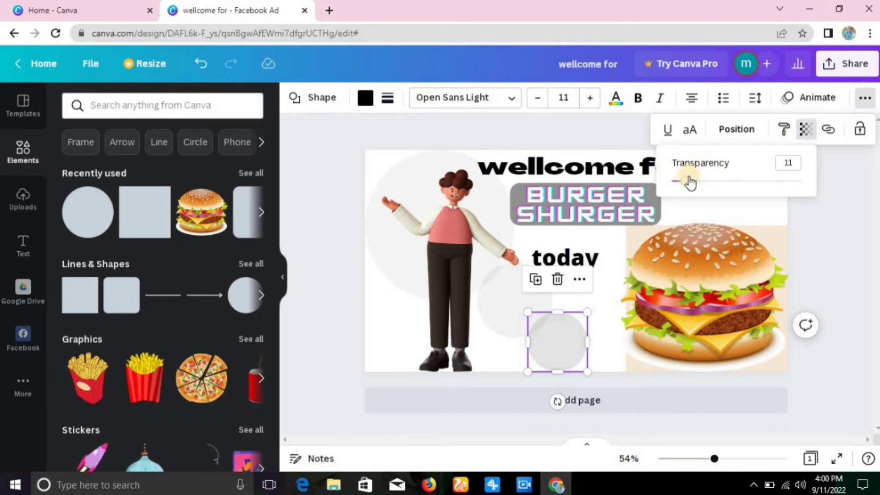
pyautogui.moveTo(691, 183); pyautogui.dragTo(680, 181)
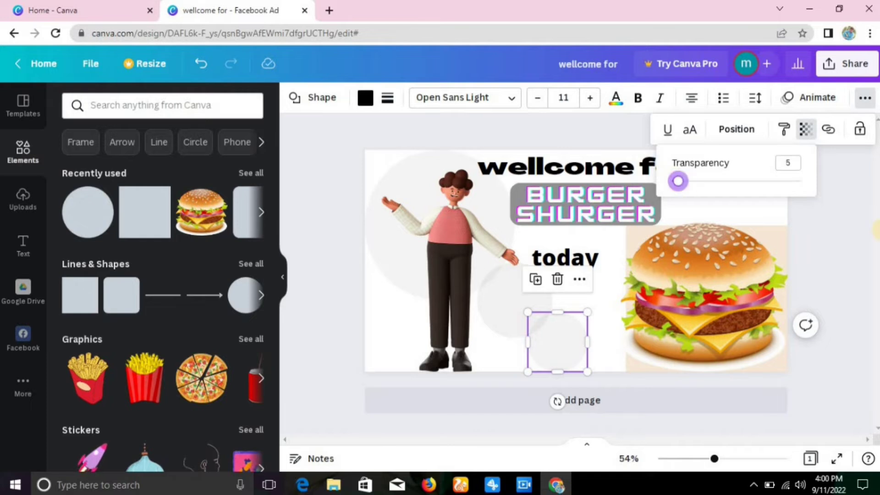
# - Set the transparency of the medium gray circle below the figure's hand to 8
pyautogui.press('Escape')
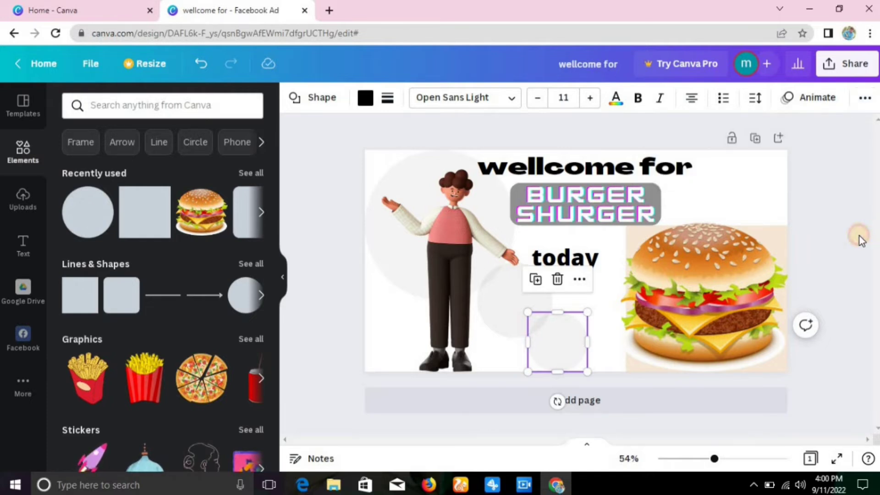
pyautogui.click(533, 304)
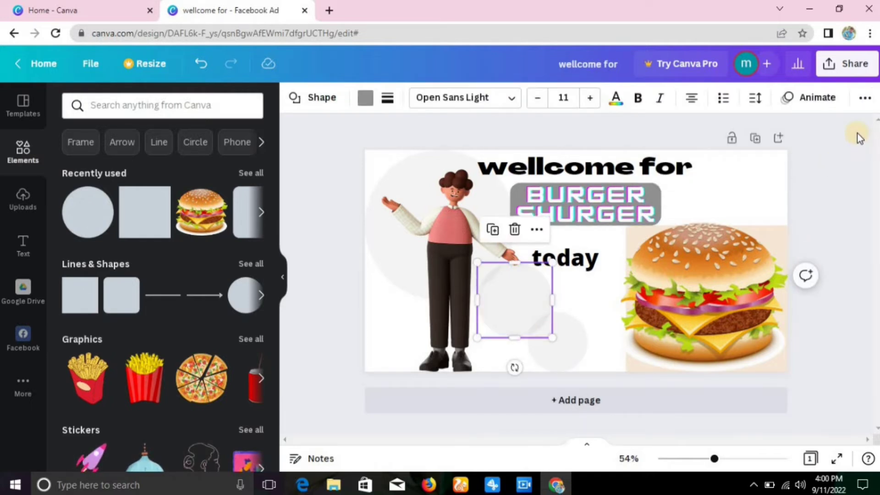
pyautogui.click(867, 108)
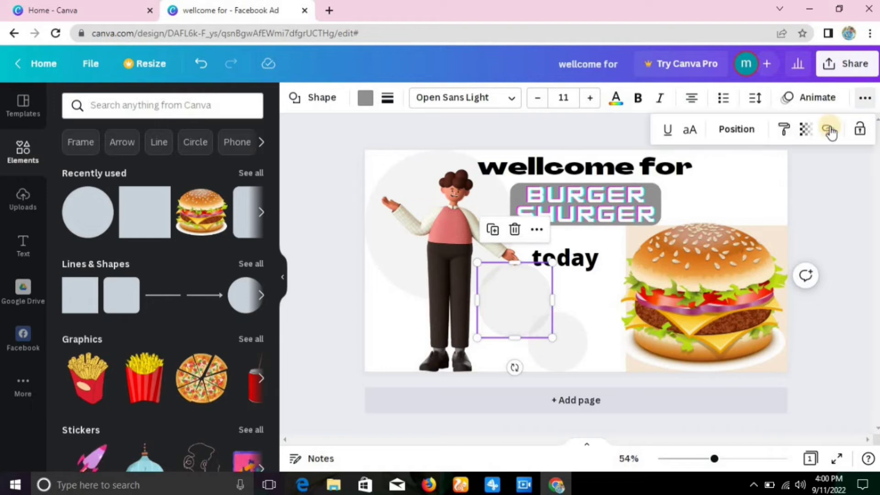
pyautogui.click(805, 129)
pyautogui.moveTo(689, 182); pyautogui.dragTo(683, 185)
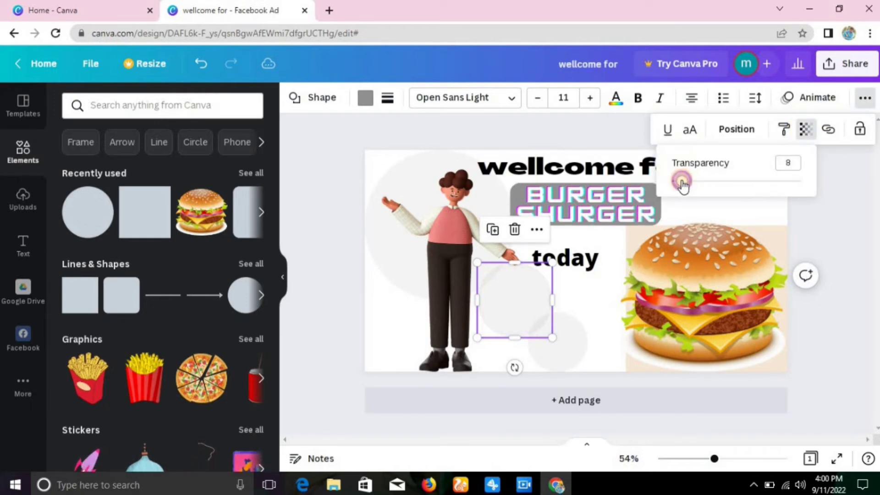
pyautogui.click(826, 205)
pyautogui.click(826, 205)
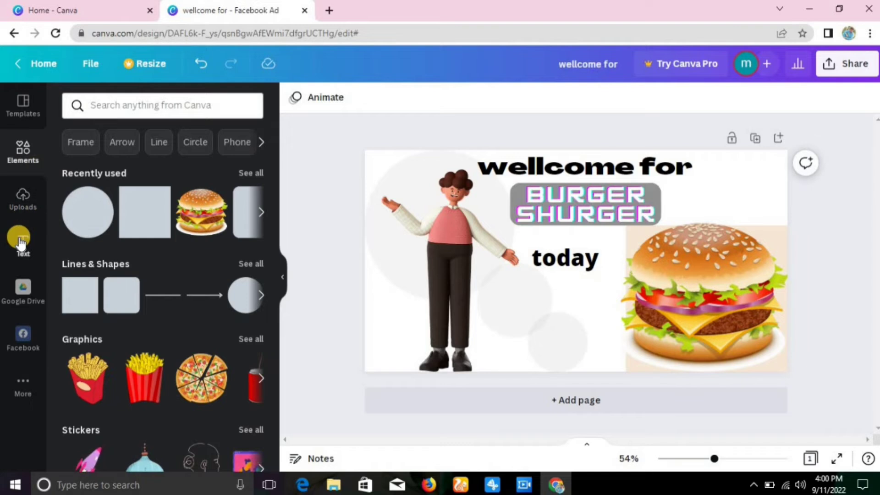
# - Add a circle shape just below the "today" heading and fill it with red
pyautogui.click(75, 213)
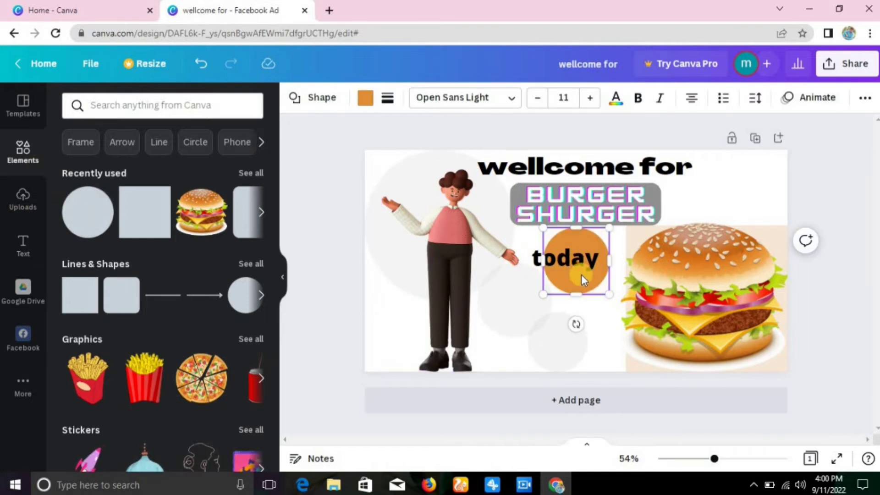
pyautogui.moveTo(582, 276); pyautogui.dragTo(586, 310)
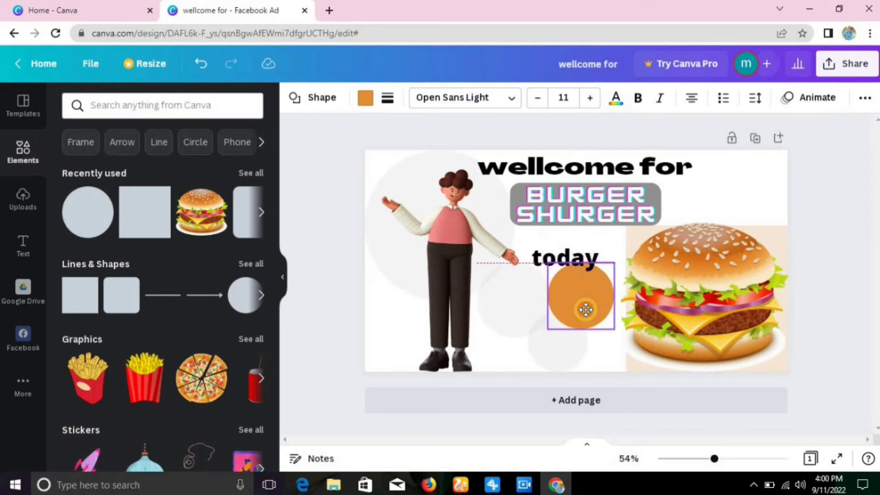
pyautogui.click(364, 100)
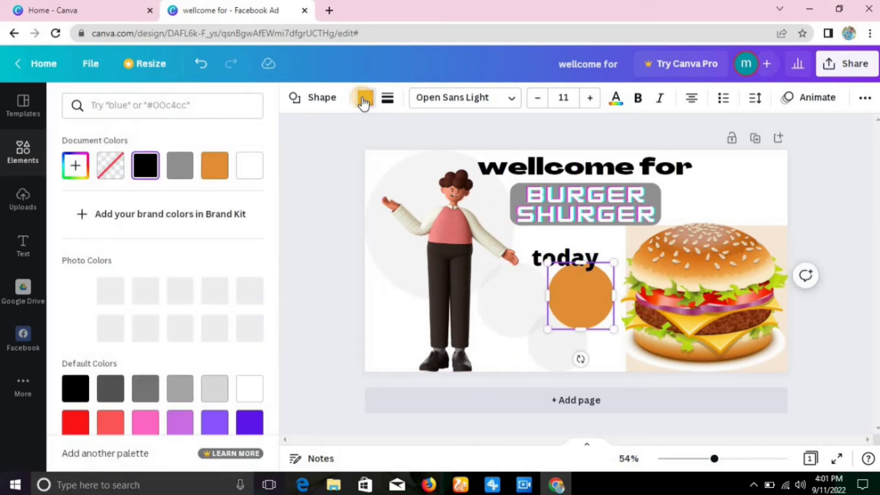
pyautogui.click(82, 430)
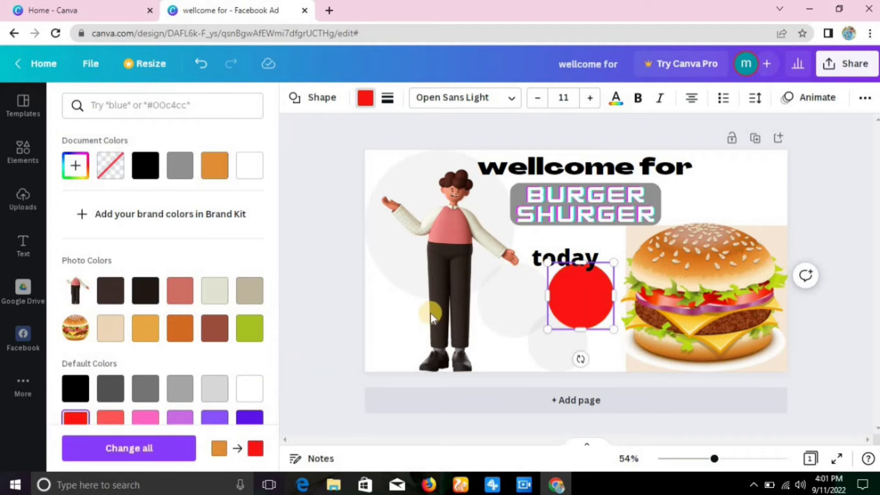
# - Search the elements library for "5%" and look through the results for a discount graphic
pyautogui.click(23, 154)
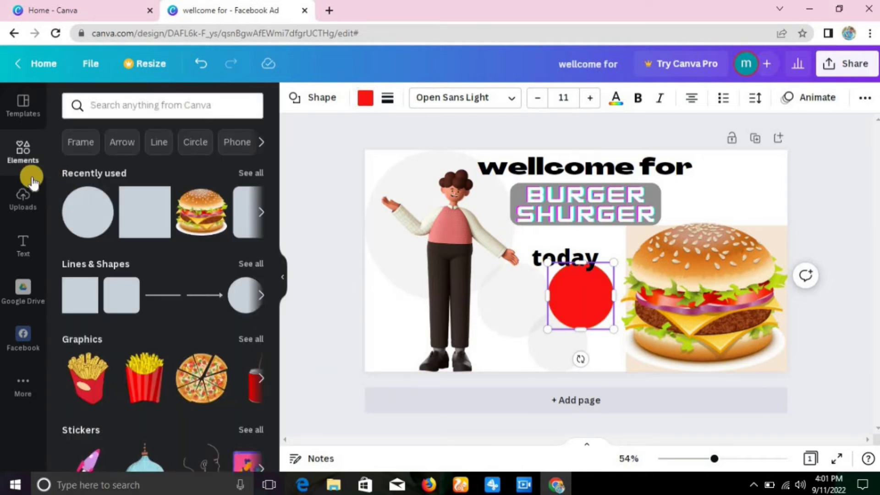
pyautogui.click(128, 103)
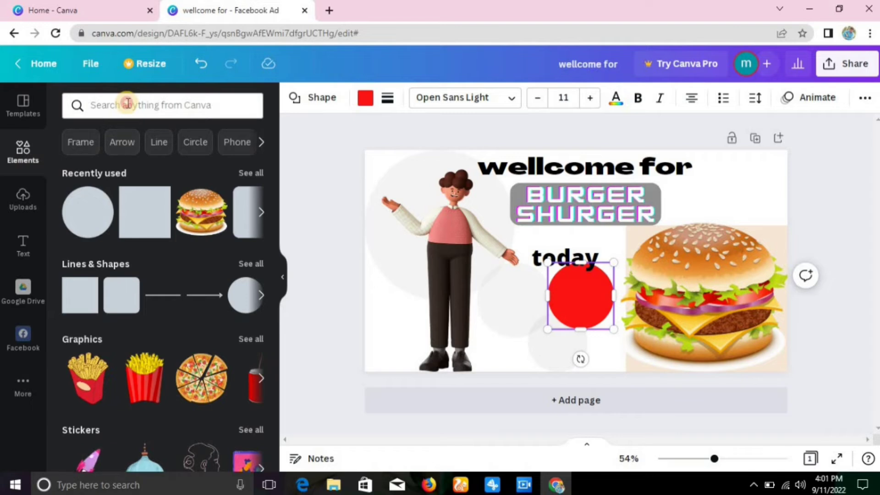
pyautogui.write('5')
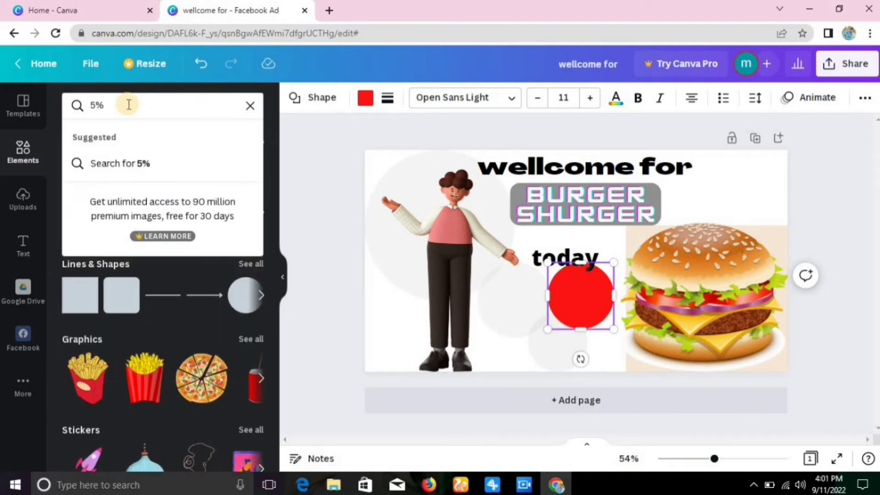
pyautogui.write('%')
pyautogui.click(145, 171)
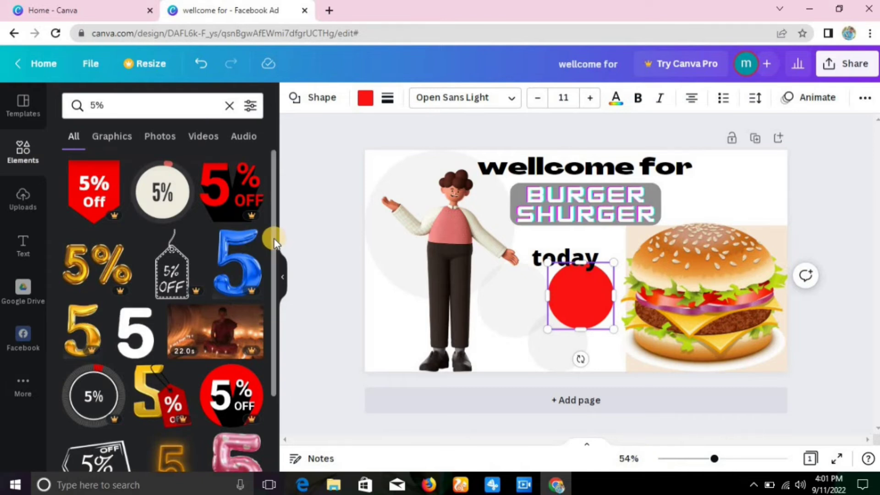
pyautogui.moveTo(275, 257); pyautogui.dragTo(276, 444)
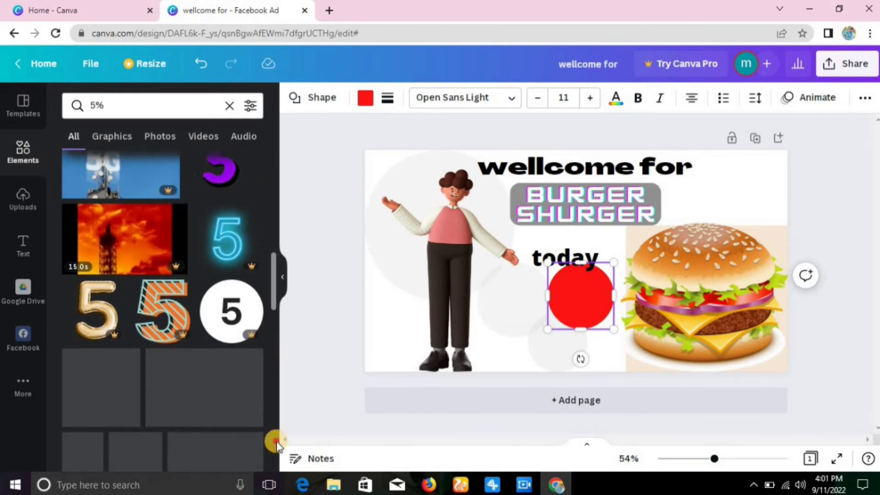
pyautogui.scroll(-3, 276, 440)
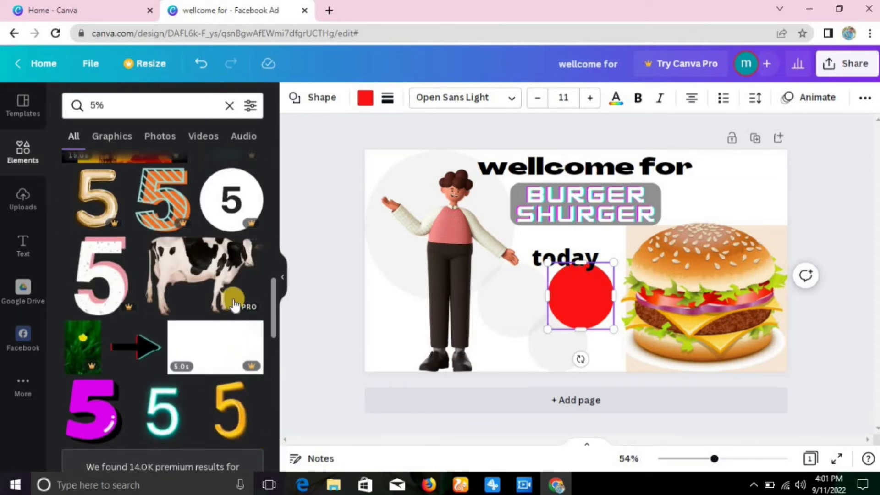
# - Search the elements library for "5% of" and browse the results for a plain numeral 5
pyautogui.click(132, 106)
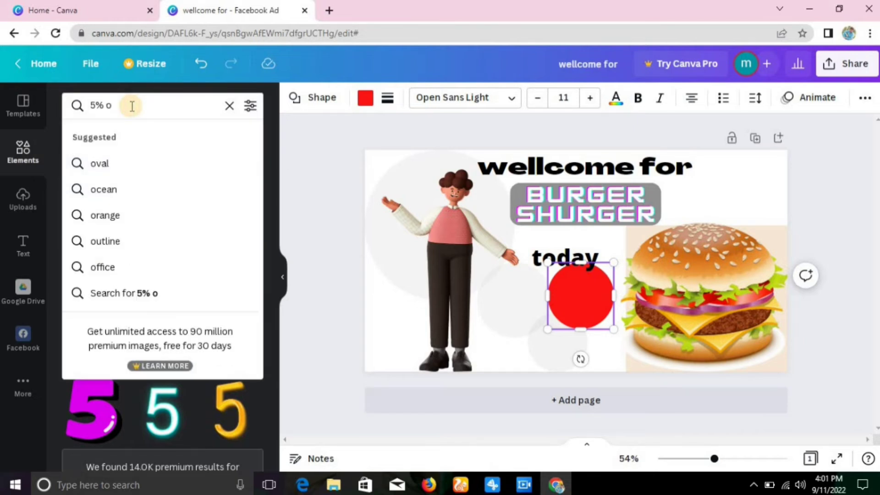
pyautogui.press('Return')
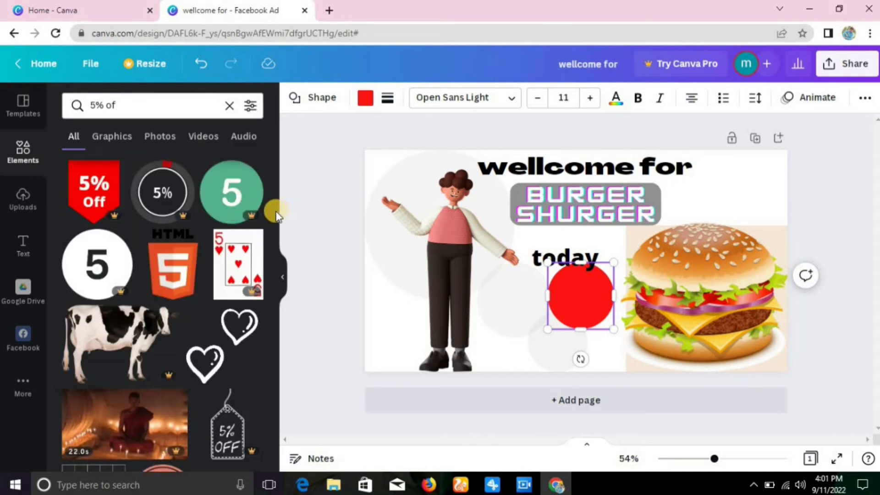
pyautogui.moveTo(274, 216); pyautogui.dragTo(291, 490)
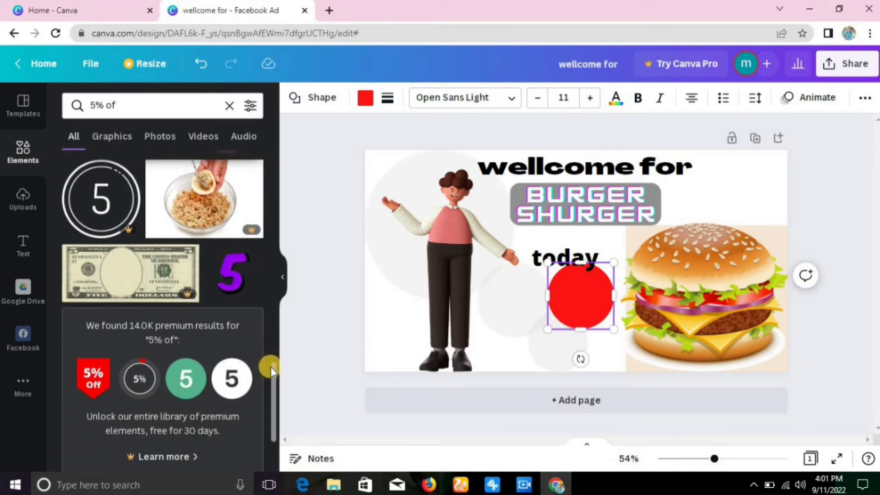
pyautogui.scroll(-5, 274, 374)
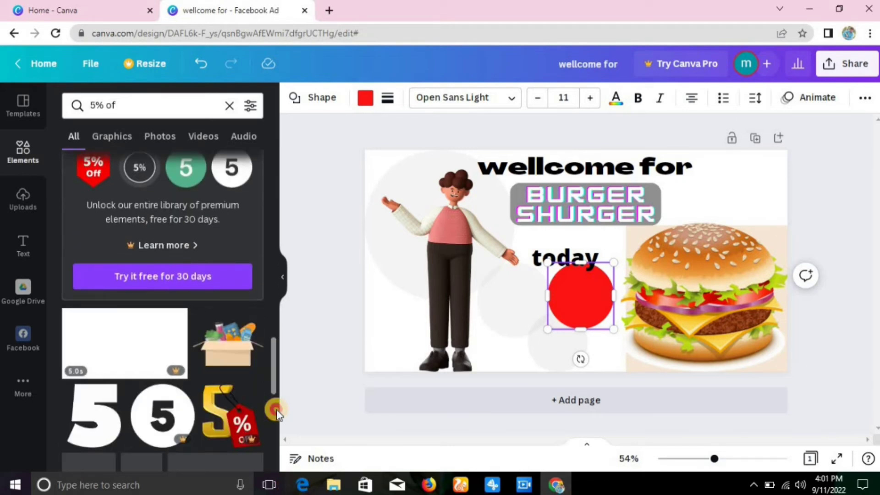
pyautogui.scroll(-5, 275, 422)
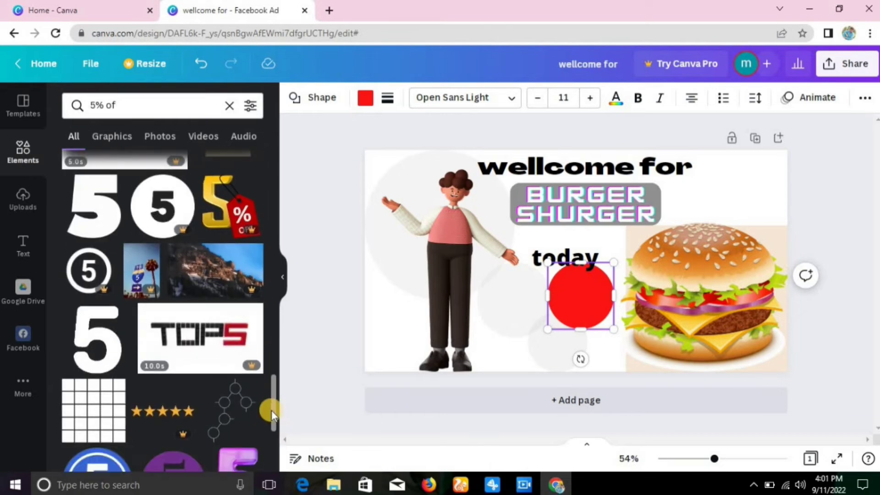
pyautogui.scroll(-6, 272, 427)
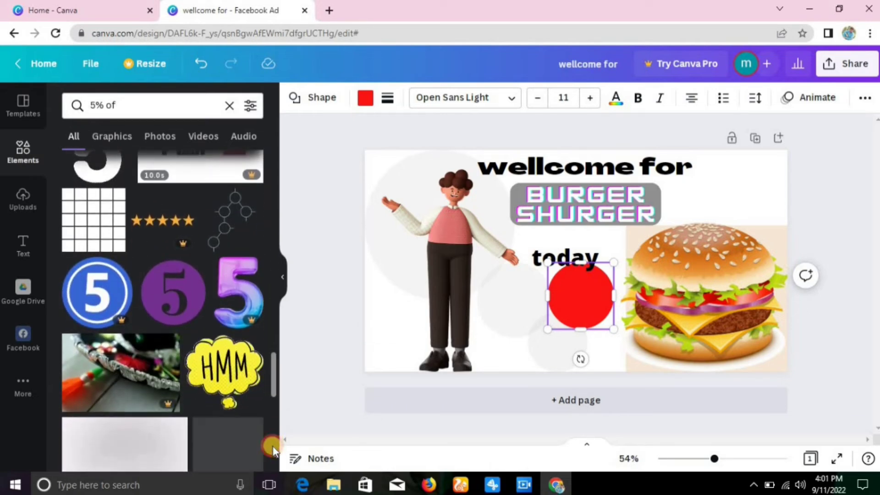
pyautogui.scroll(-1, 273, 464)
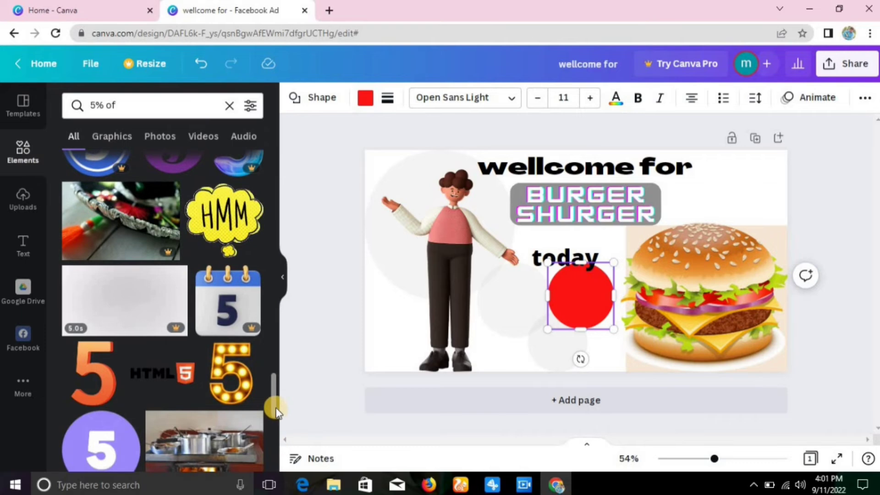
pyautogui.scroll(-5, 274, 431)
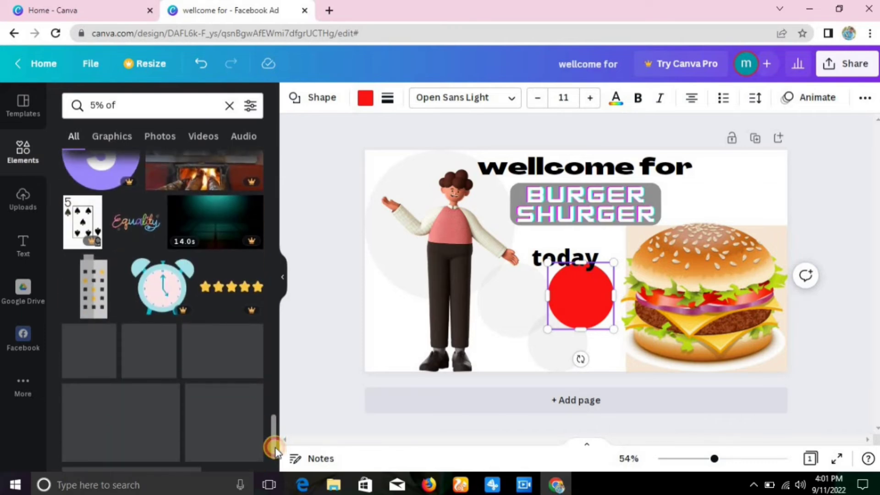
pyautogui.moveTo(275, 440); pyautogui.dragTo(276, 345)
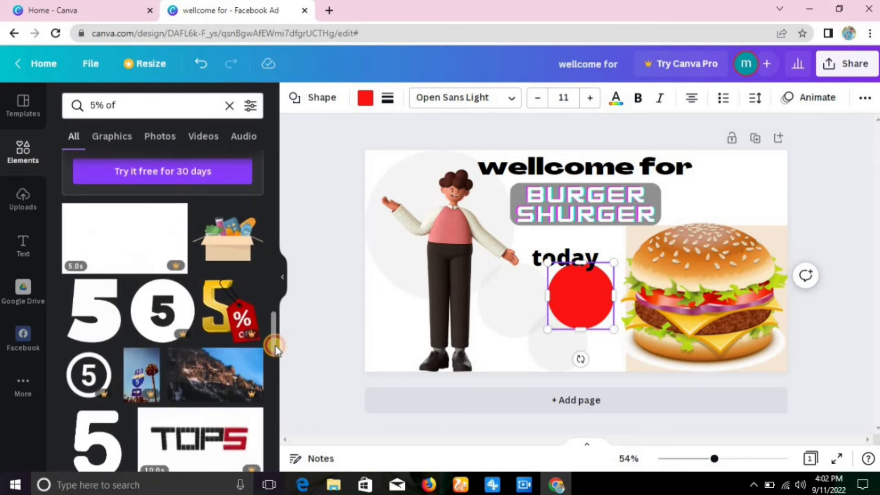
# - Add the plain bold numeral 5 graphic and shrink it to fit on the red circle
pyautogui.click(75, 322)
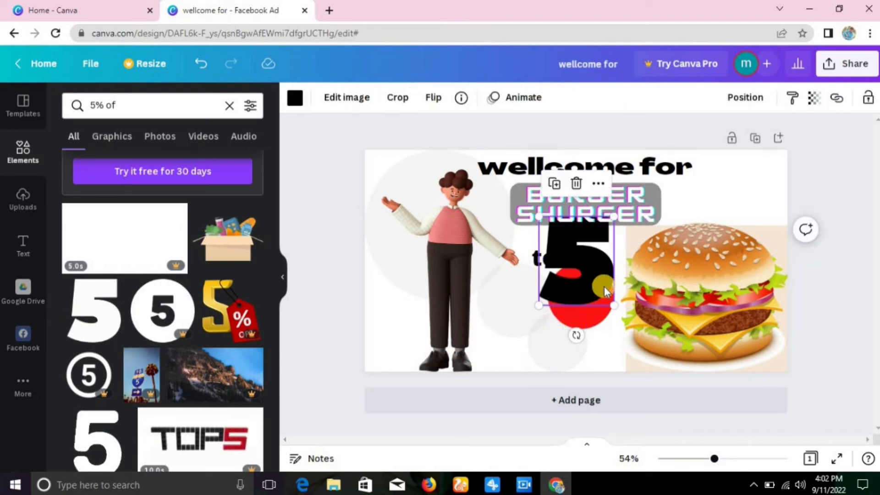
pyautogui.moveTo(612, 300); pyautogui.dragTo(575, 297)
pyautogui.click(335, 257)
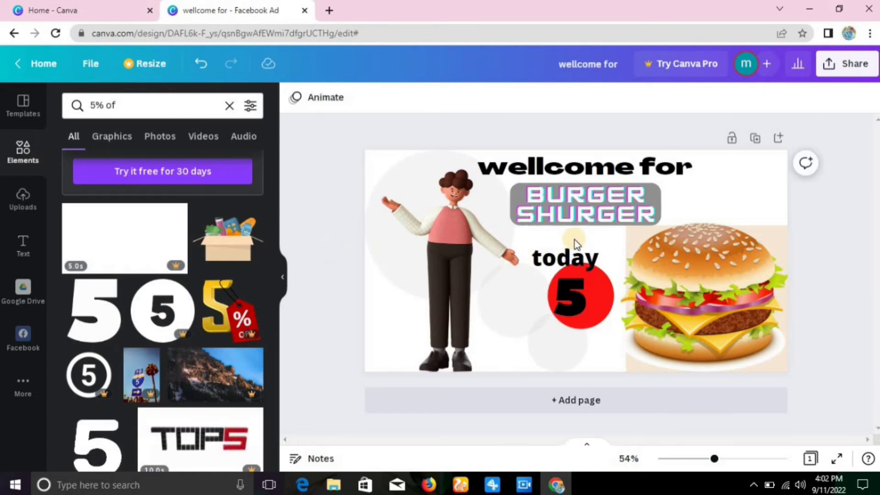
# - Move the "today" heading up directly under "BURGER SHURGER" and change its font to Horizon
pyautogui.moveTo(581, 252); pyautogui.dragTo(530, 241)
pyautogui.click(598, 251)
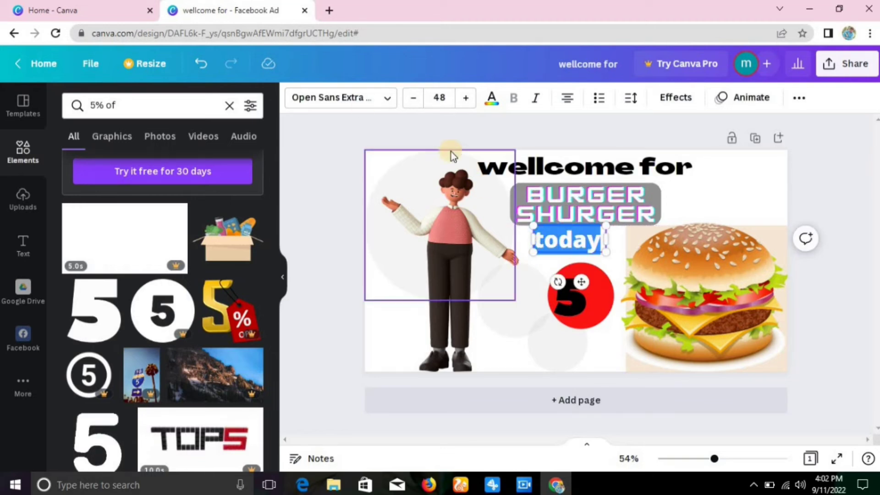
pyautogui.click(360, 94)
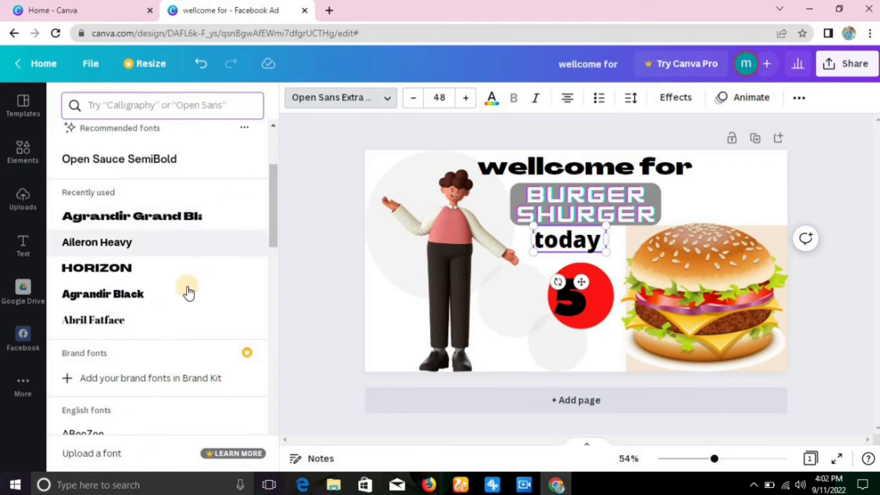
pyautogui.click(176, 278)
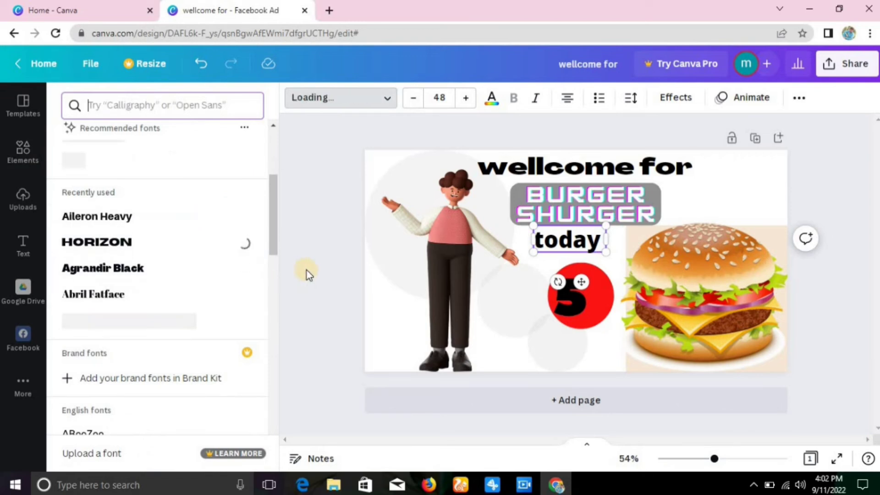
pyautogui.press('Escape')
pyautogui.click(323, 274)
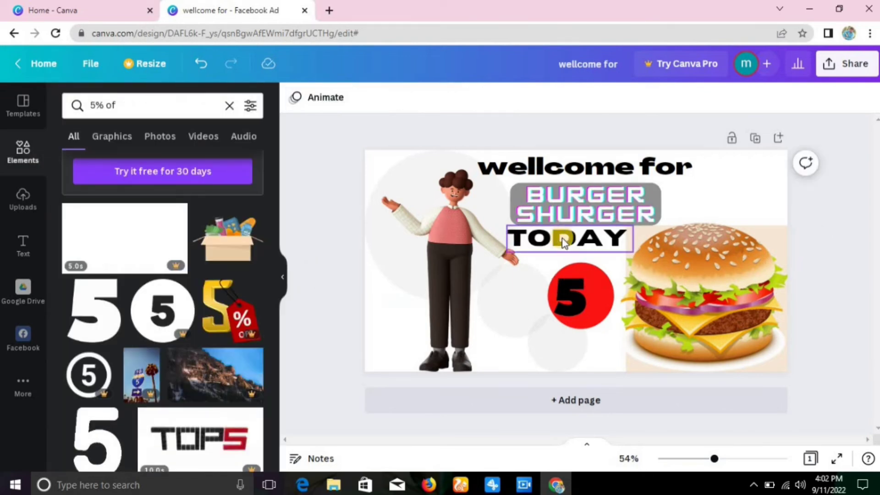
# - Set the "TODAY" heading aside over the figure's legs, and lower the red circle together with its numeral 5
pyautogui.moveTo(549, 268); pyautogui.dragTo(462, 287)
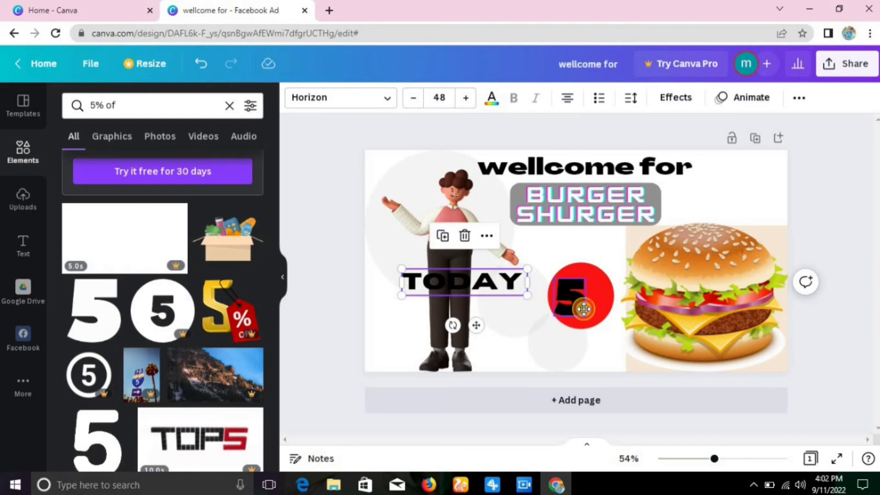
pyautogui.moveTo(578, 308); pyautogui.dragTo(589, 340)
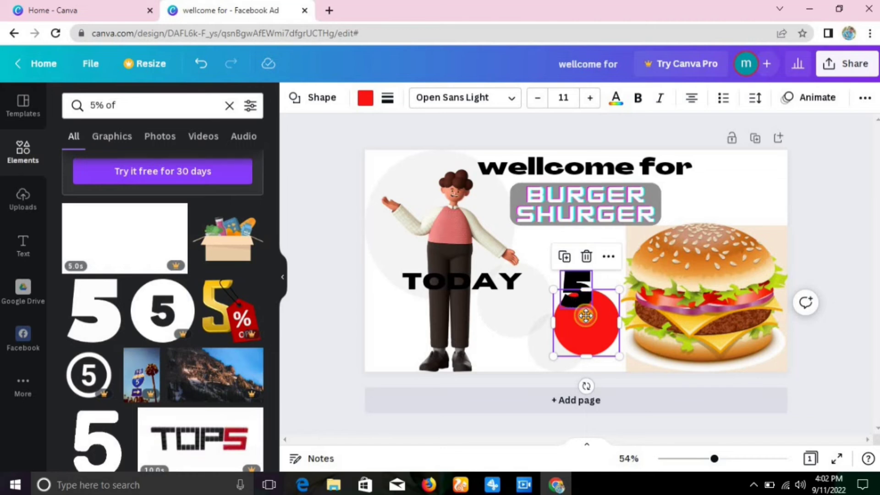
pyautogui.moveTo(582, 301); pyautogui.dragTo(592, 331)
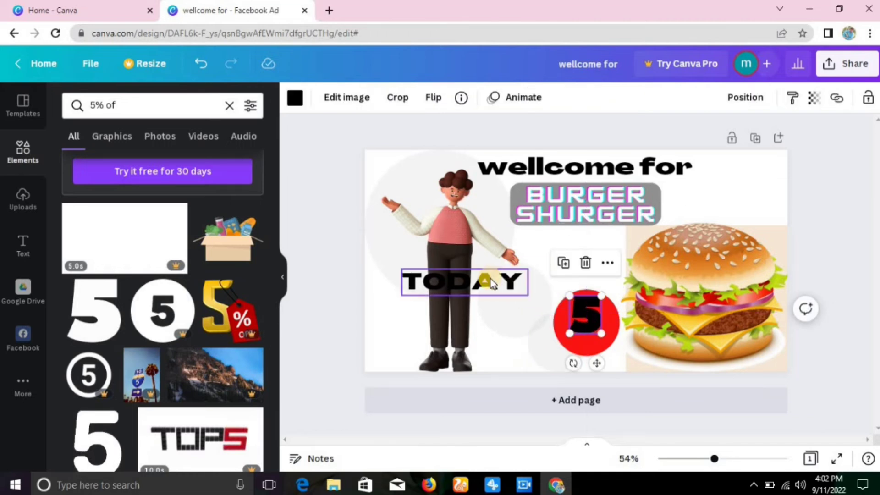
# - Shift the 3D figure left and slightly up, and place the "TODAY" heading between its lower hand and the red circle
pyautogui.moveTo(456, 232); pyautogui.dragTo(437, 220)
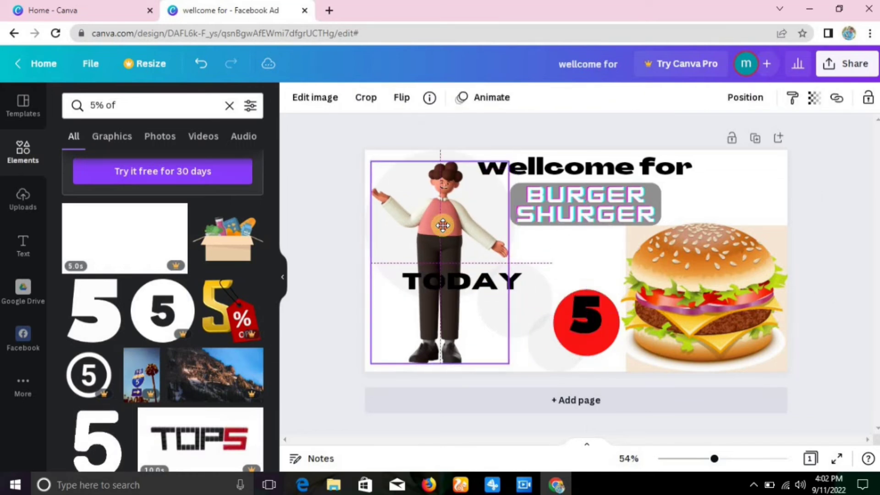
pyautogui.moveTo(444, 280); pyautogui.dragTo(499, 267)
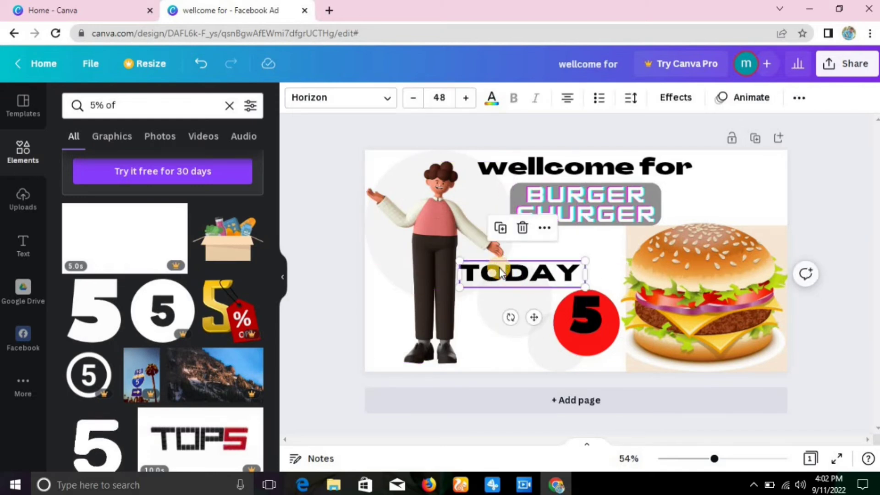
# - Recolour the numeral 5 with the golden yellow from the burger's photo colours, and shift it slightly left and down on the red circle
pyautogui.click(593, 326)
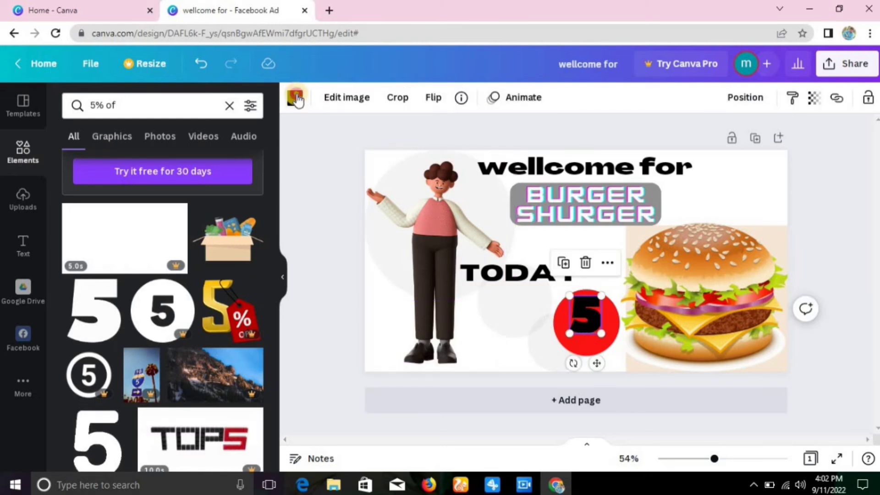
pyautogui.click(295, 97)
pyautogui.click(183, 359)
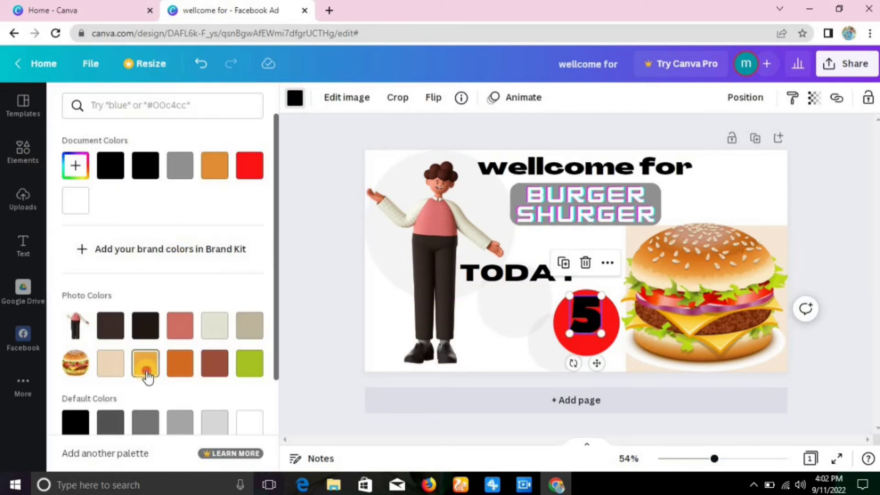
pyautogui.click(145, 367)
pyautogui.click(328, 301)
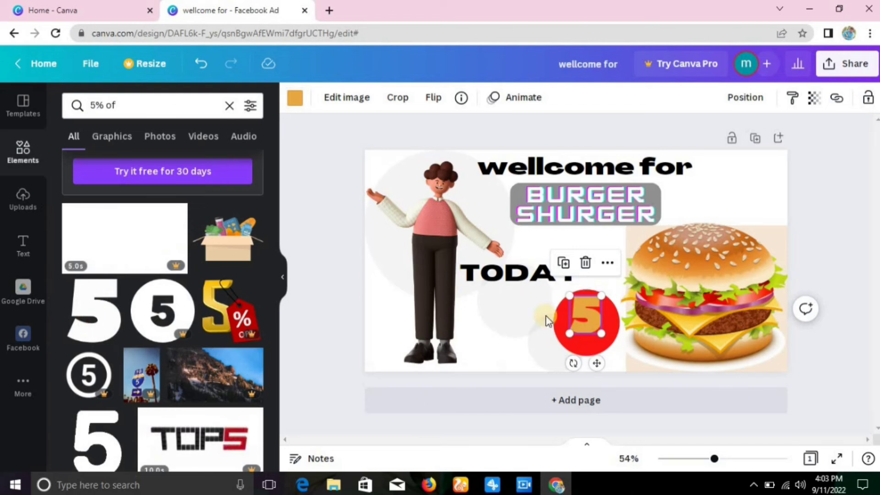
pyautogui.click(355, 298)
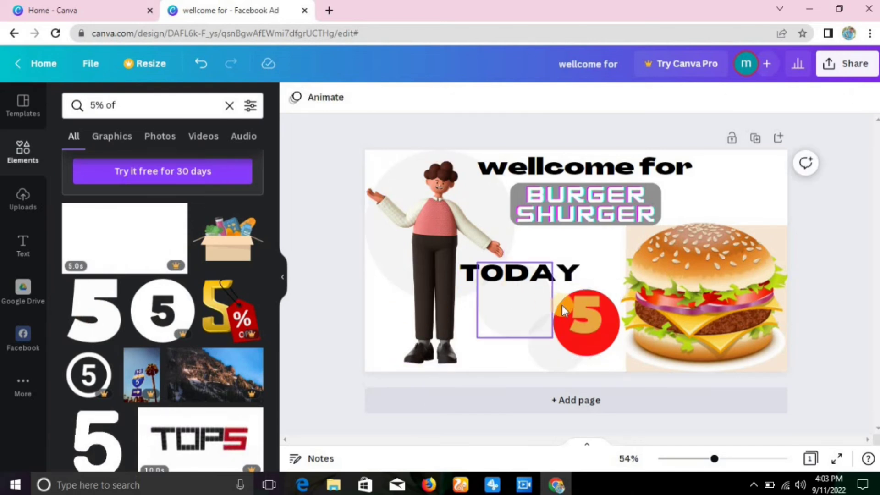
pyautogui.moveTo(576, 306); pyautogui.dragTo(571, 317)
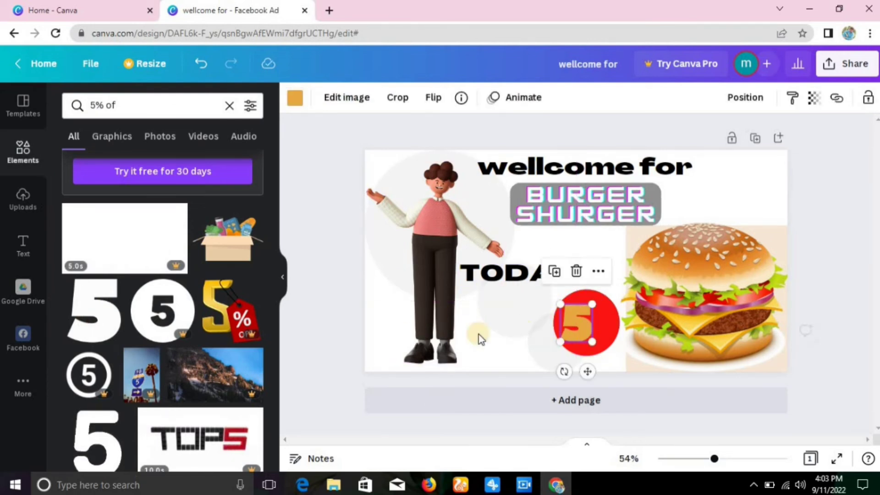
pyautogui.click(320, 324)
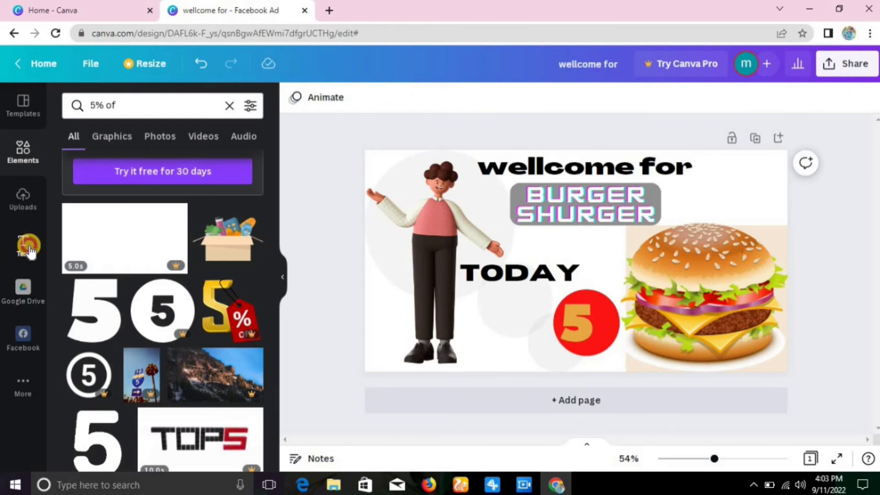
# - Add a heading text and replace its placeholder wording with "%"
pyautogui.click(28, 250)
pyautogui.click(222, 193)
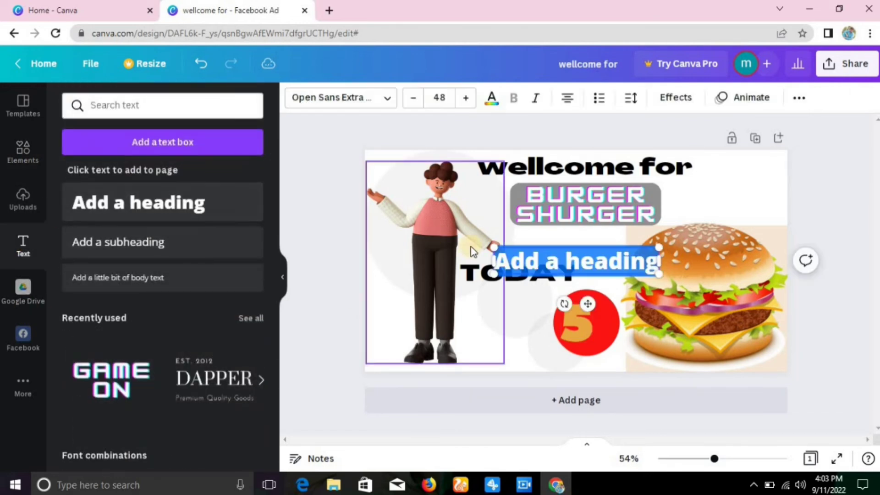
pyautogui.click(657, 260)
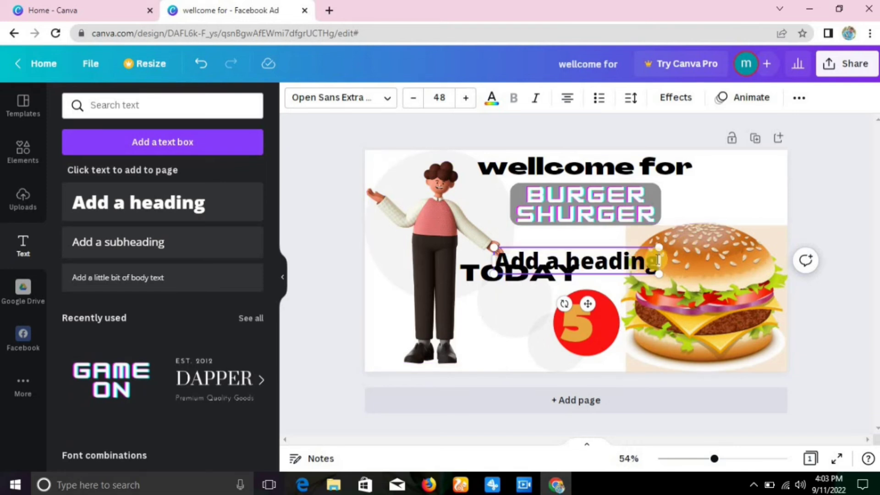
pyautogui.press('BackSpace')
pyautogui.press('BackSpace')
pyautogui.press('BackSpace')
pyautogui.press('BackSpace')
pyautogui.press('BackSpace')
pyautogui.press('BackSpace')
pyautogui.press('BackSpace')
pyautogui.press('BackSpace')
pyautogui.press('BackSpace')
pyautogui.press('BackSpace')
pyautogui.press('BackSpace')
pyautogui.press('BackSpace')
pyautogui.press('BackSpace')
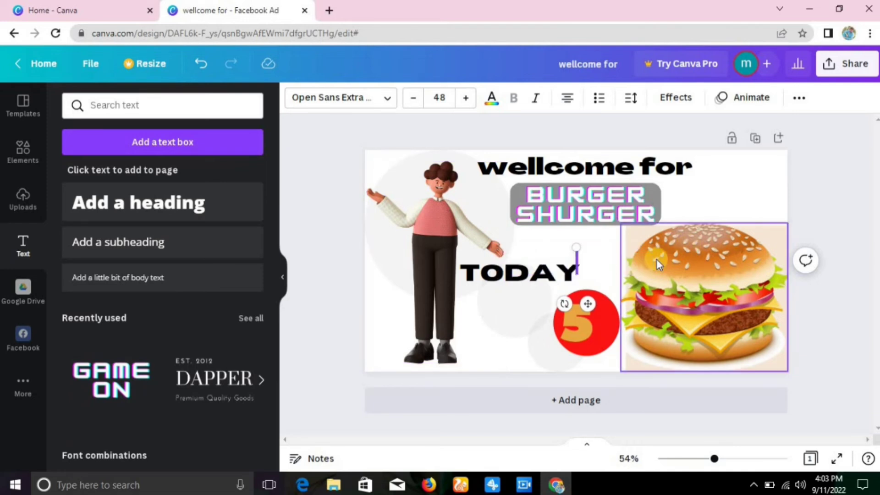
pyautogui.write('%')
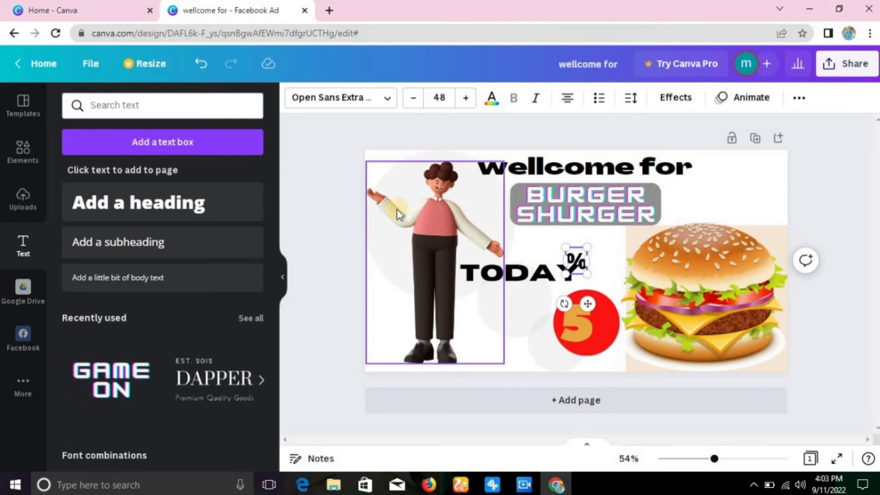
pyautogui.click(334, 217)
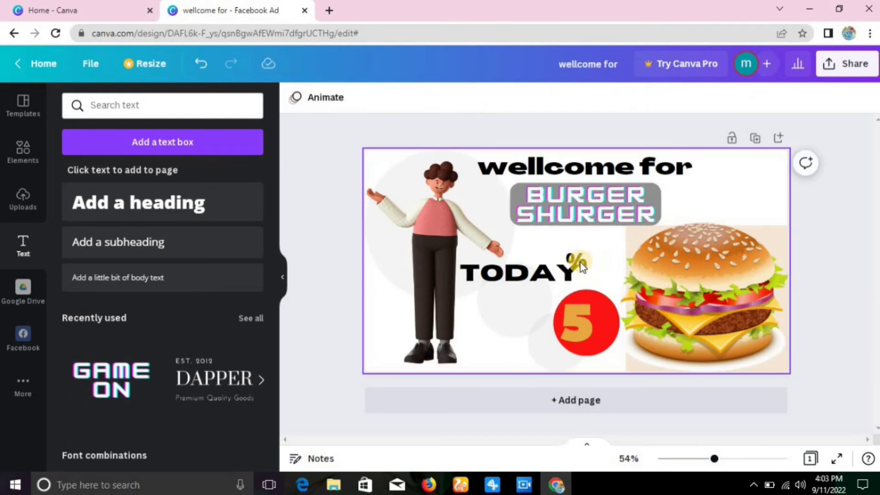
# - Move the "%" text onto the red circle beside the numeral 5, and shrink the numeral to about 76 by 90
pyautogui.moveTo(580, 262); pyautogui.dragTo(610, 324)
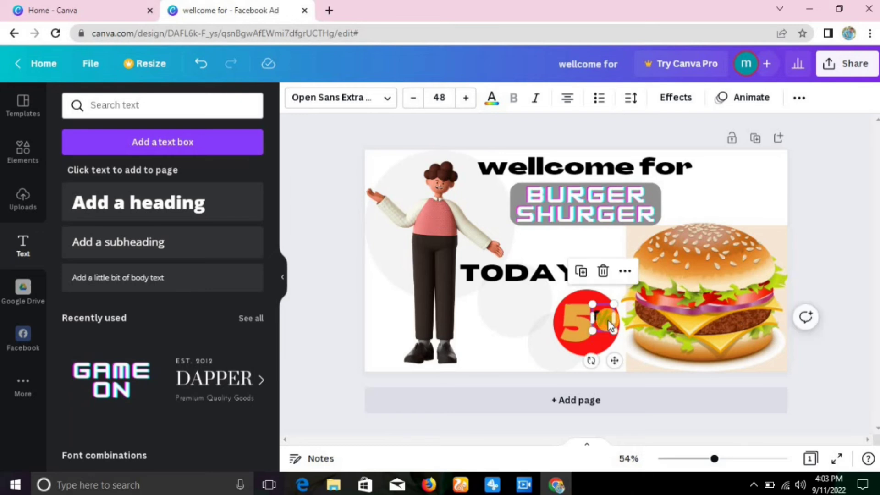
pyautogui.click(573, 323)
pyautogui.moveTo(591, 339); pyautogui.dragTo(587, 331)
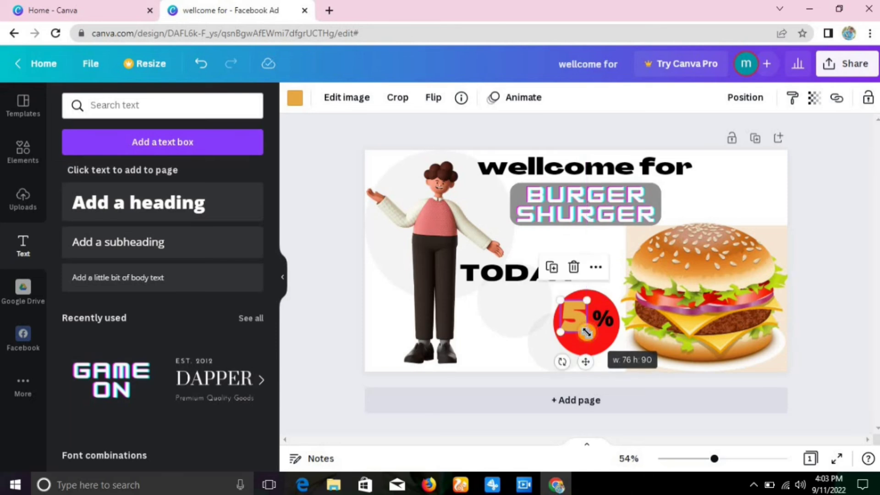
# - Enlarge the "%" text to about font size 60 and fit it at the right of the numeral 5 on the red circle
pyautogui.click(611, 325)
pyautogui.moveTo(615, 330); pyautogui.dragTo(604, 319)
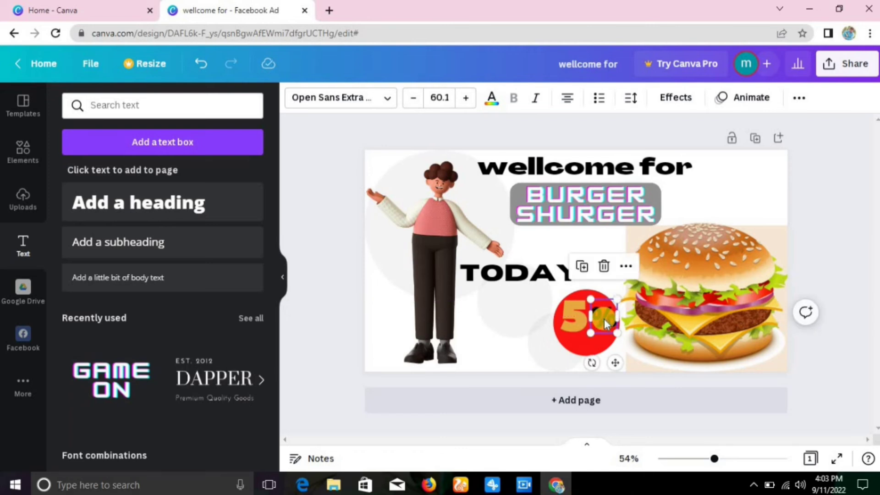
pyautogui.click(336, 292)
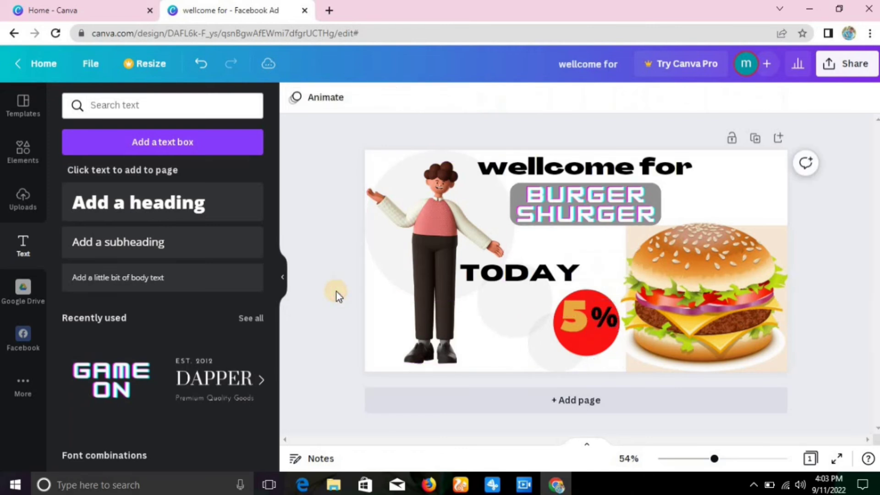
# - Add another heading text that reads "off"
pyautogui.click(149, 202)
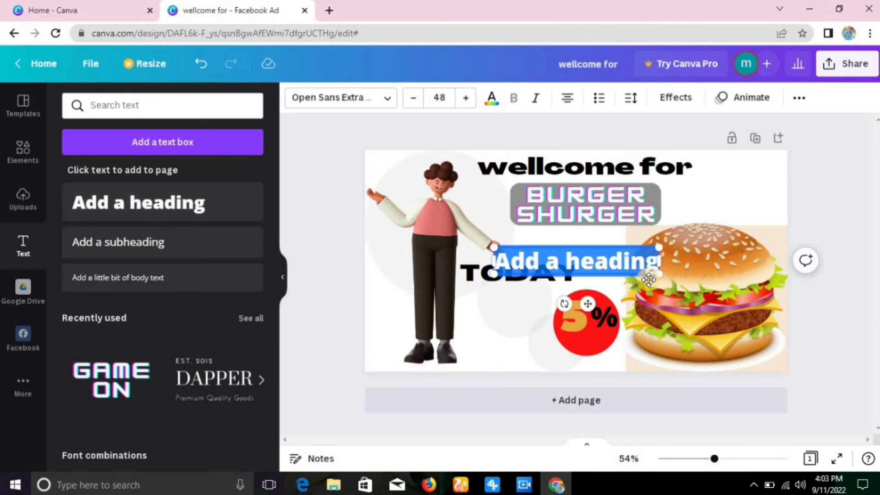
pyautogui.press('BackSpace')
pyautogui.write('o')
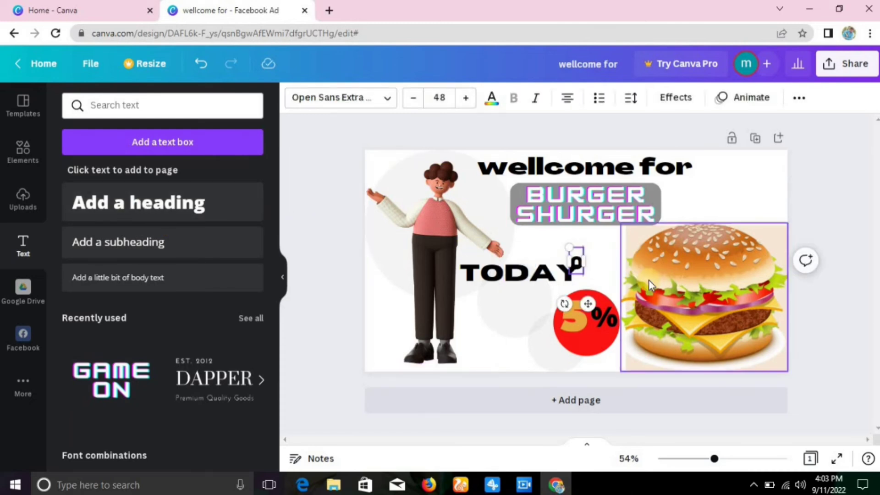
pyautogui.write('ff')
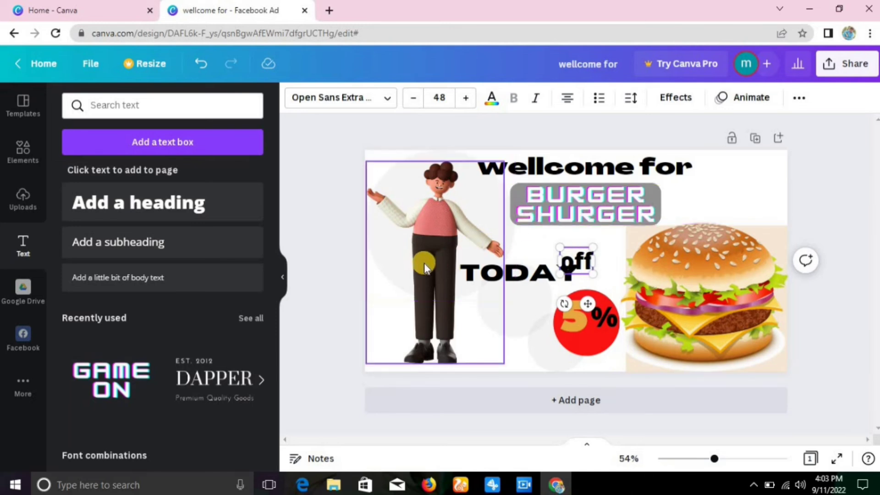
pyautogui.click(306, 257)
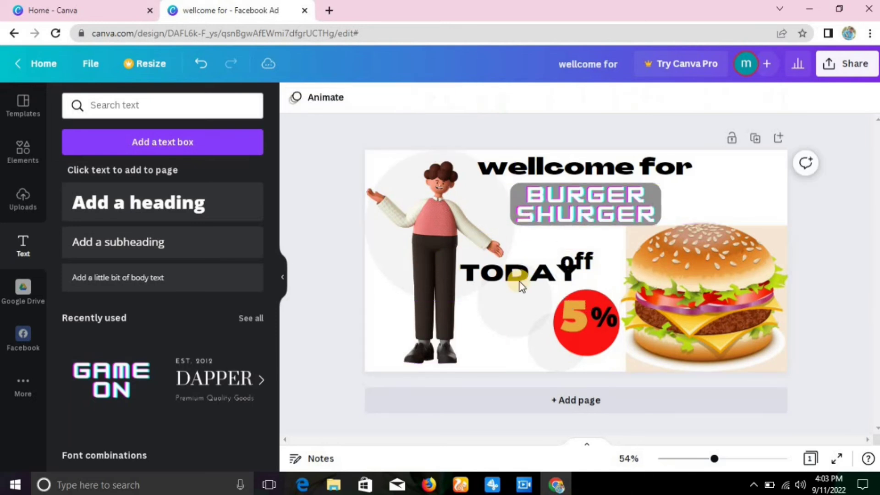
# - Try Alfa Slab One on the "off" heading and settle on Horizon as its font
pyautogui.click(578, 261)
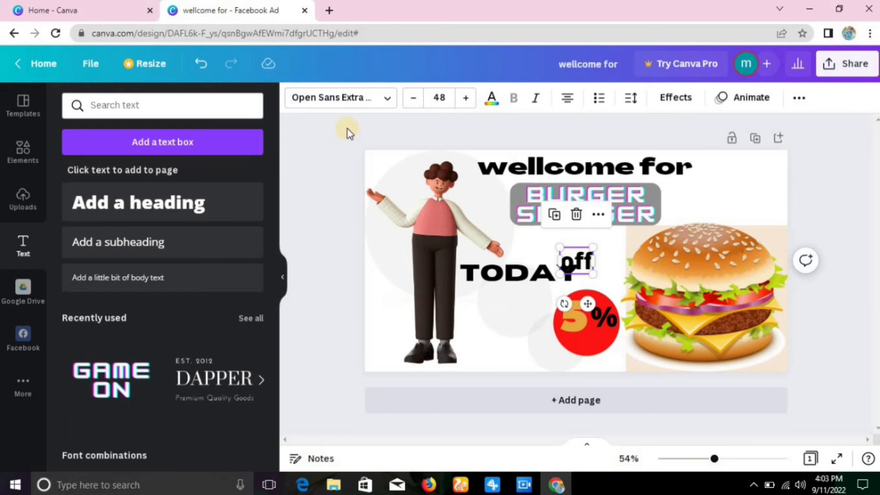
pyautogui.click(356, 98)
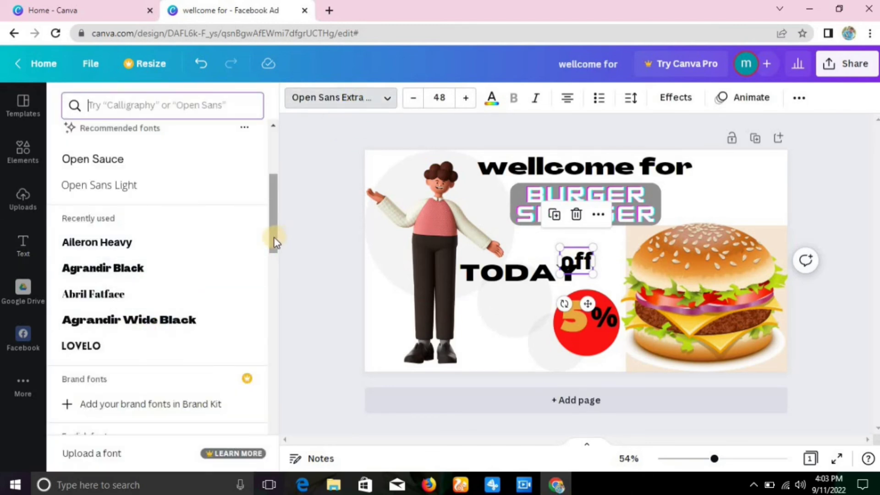
pyautogui.scroll(-10, 271, 260)
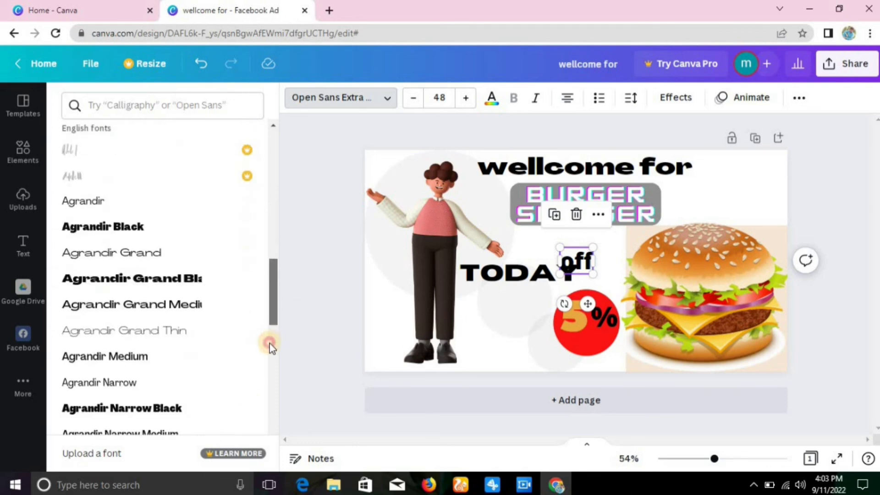
pyautogui.scroll(-2, 270, 360)
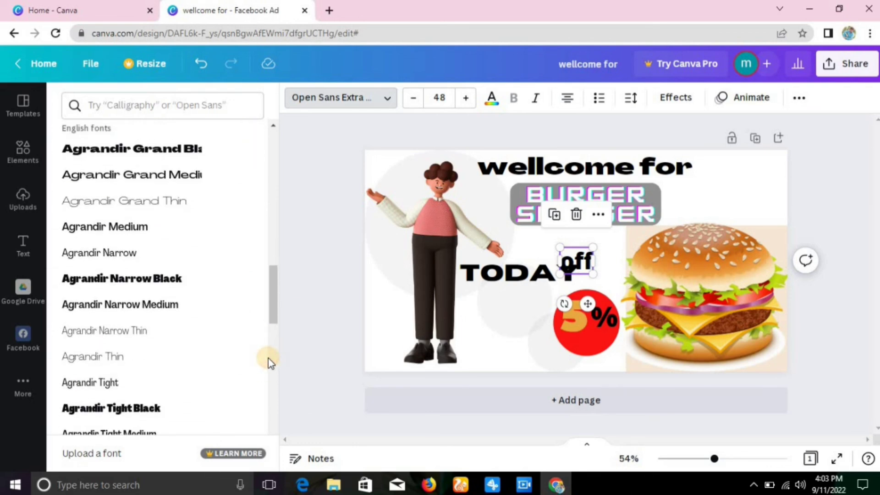
pyautogui.scroll(-15, 277, 319)
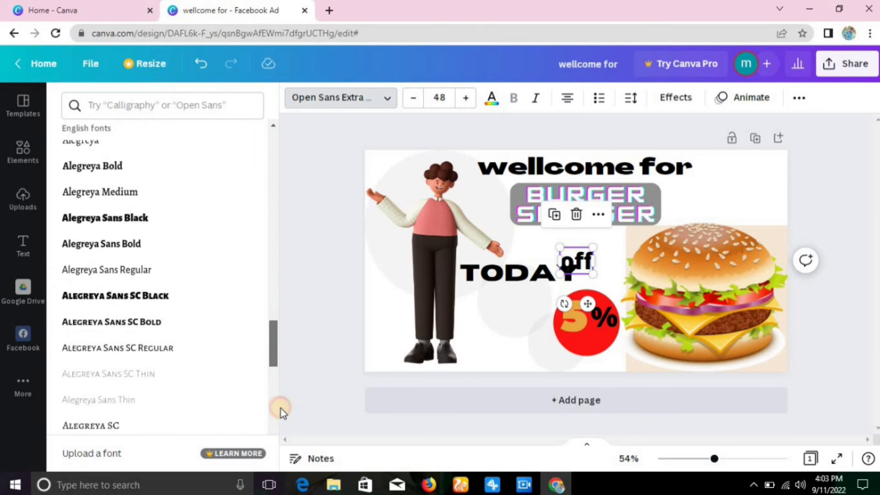
pyautogui.scroll(-6, 271, 352)
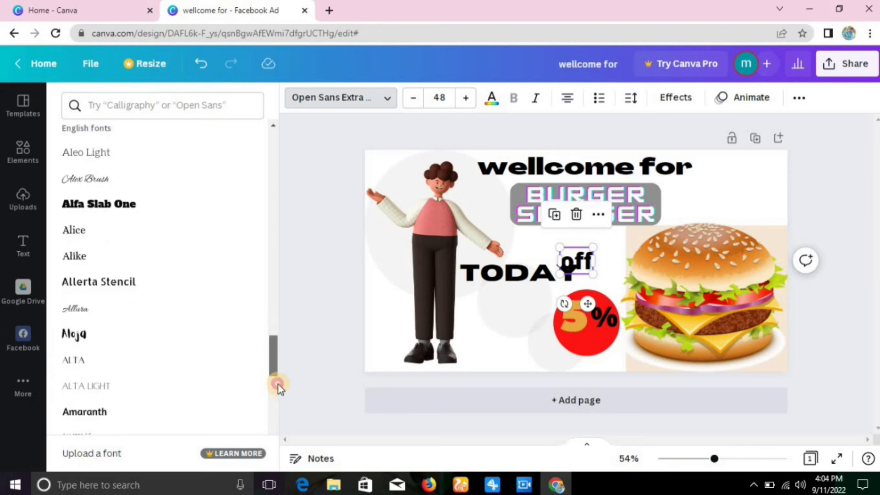
pyautogui.scroll(2, 229, 343)
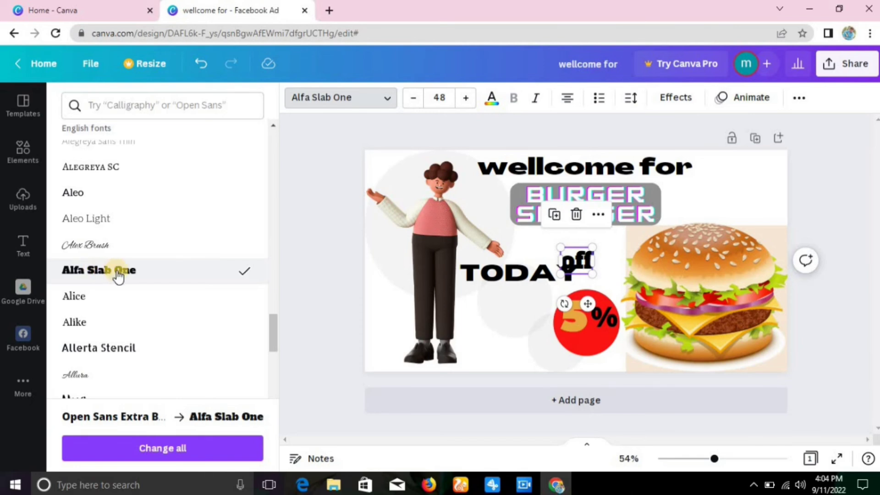
pyautogui.scroll(3, 268, 235)
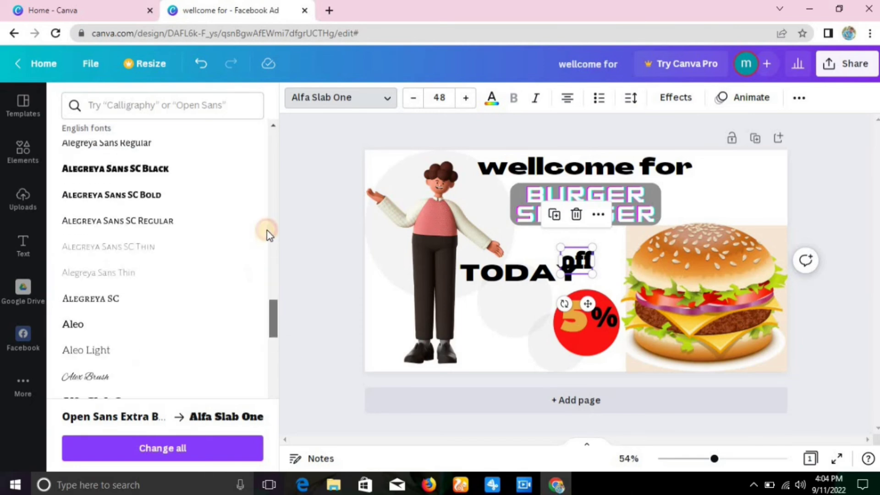
pyautogui.scroll(10, 268, 235)
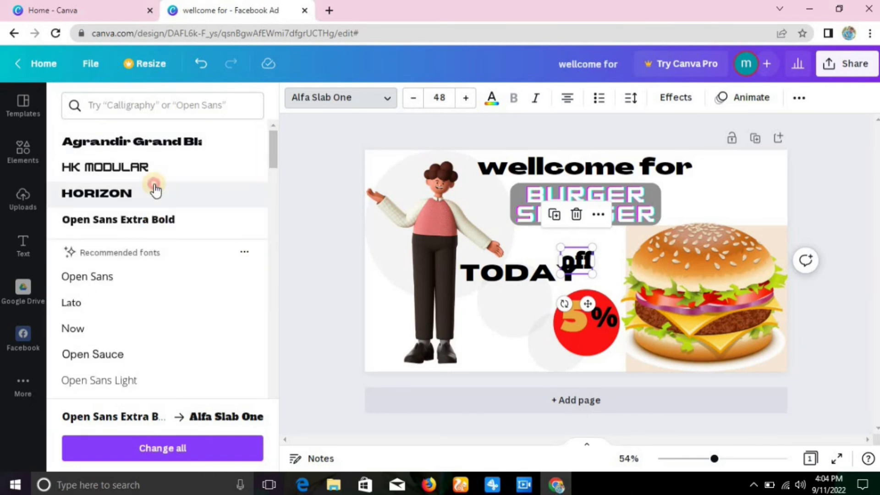
pyautogui.click(155, 188)
pyautogui.click(306, 236)
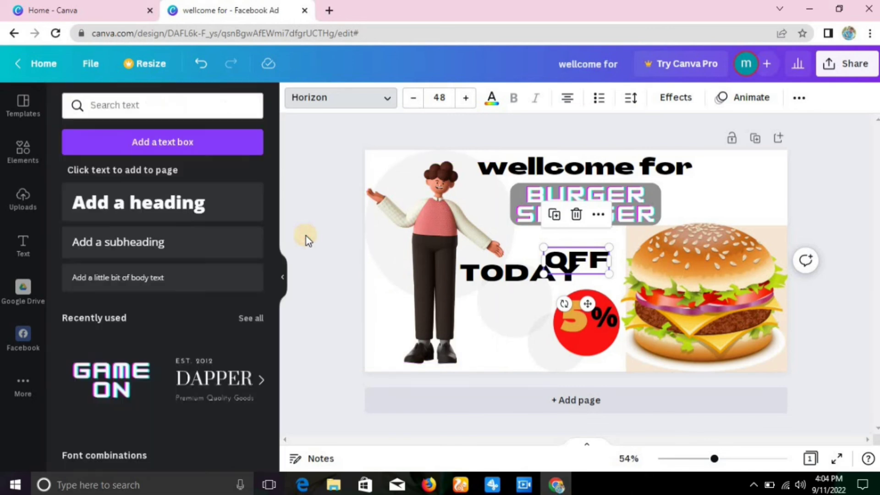
# - Colour the "OFF" heading with the golden yellow from the burger's photo colours
pyautogui.click(492, 101)
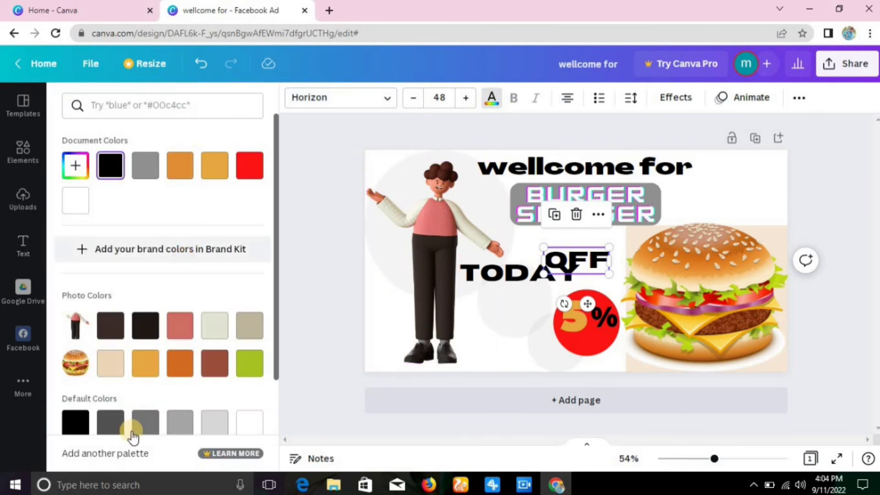
pyautogui.click(143, 371)
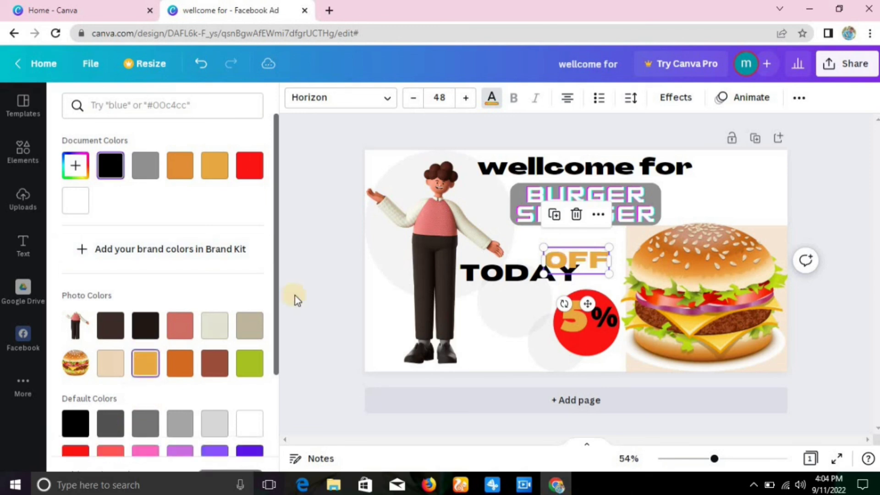
pyautogui.click(323, 281)
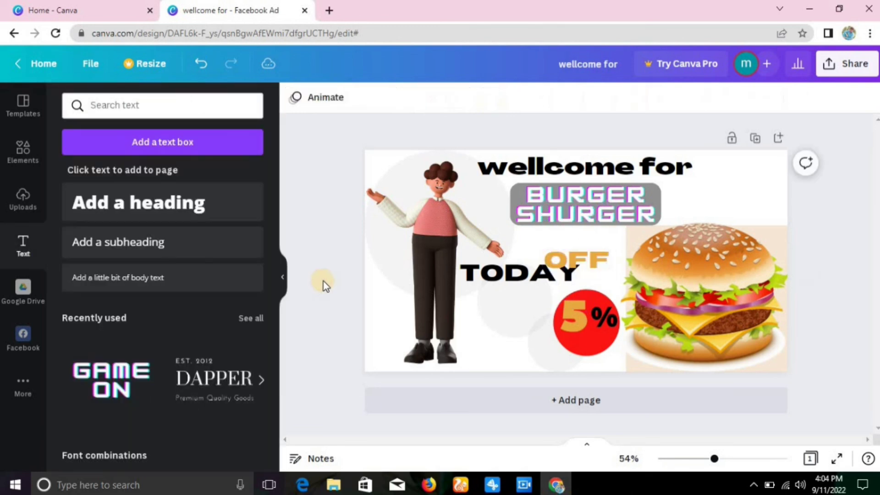
# - Shrink the "OFF" heading to font size 32 and place it inside the red circle beneath "5%"
pyautogui.click(565, 255)
pyautogui.moveTo(573, 290); pyautogui.dragTo(596, 342)
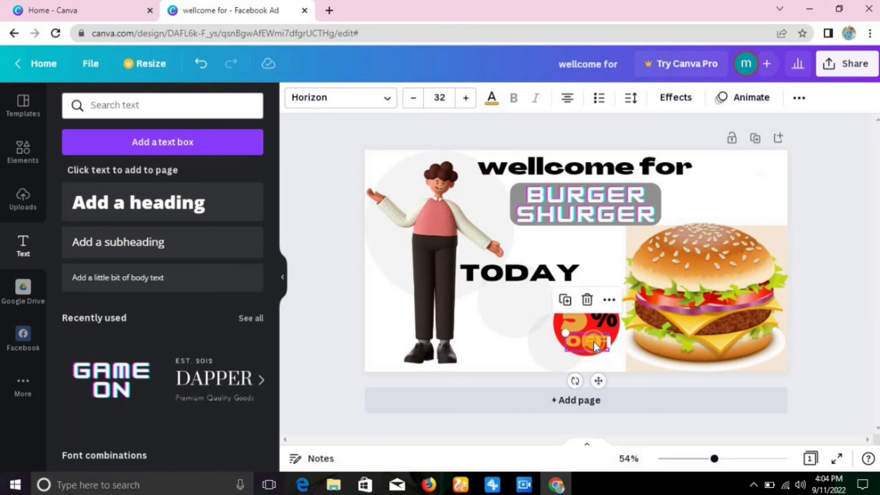
pyautogui.click(538, 341)
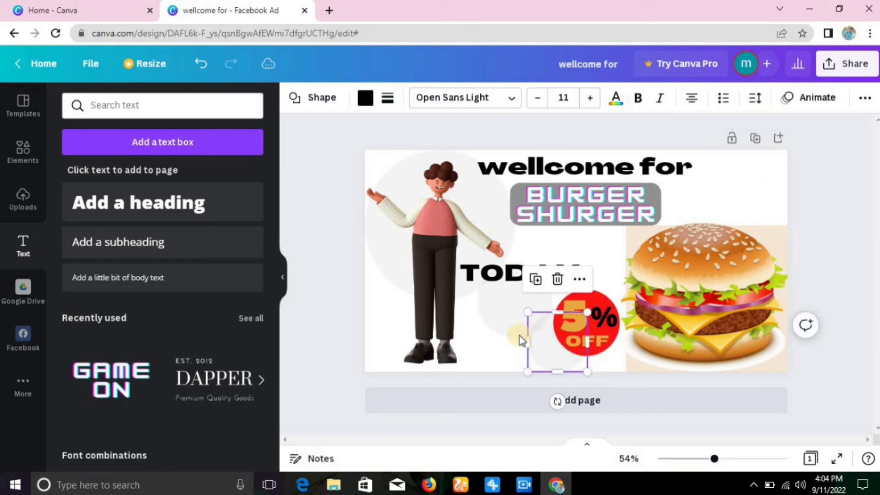
pyautogui.click(321, 294)
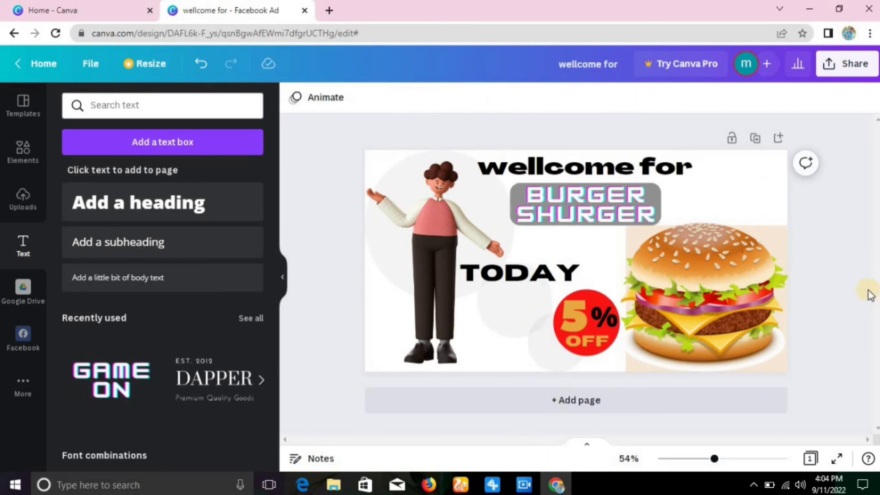
# - Move the burger image and the pale orange square behind it slightly down and right, into the page's lower-right corner
pyautogui.moveTo(779, 246)
pyautogui.mouseDown()
pyautogui.moveTo(794, 258)
pyautogui.moveTo(777, 258)
pyautogui.mouseUp()
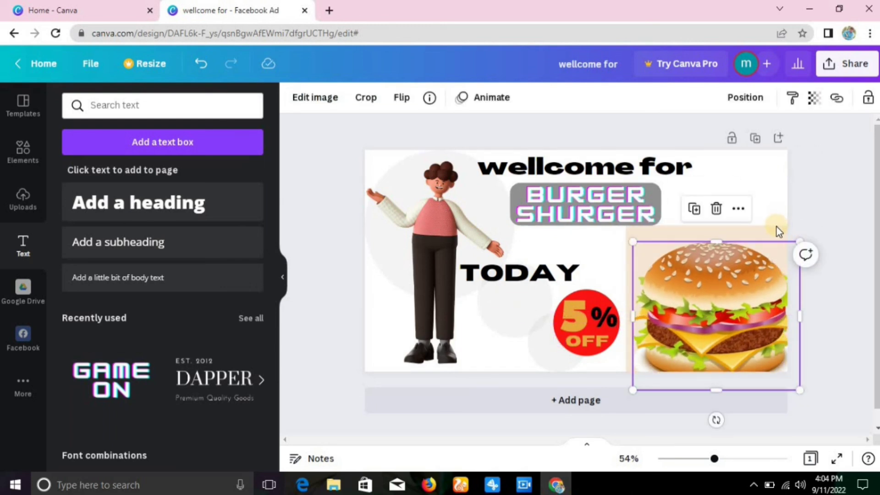
pyautogui.moveTo(775, 228)
pyautogui.mouseDown()
pyautogui.moveTo(770, 181)
pyautogui.moveTo(758, 202)
pyautogui.moveTo(783, 237)
pyautogui.mouseUp()
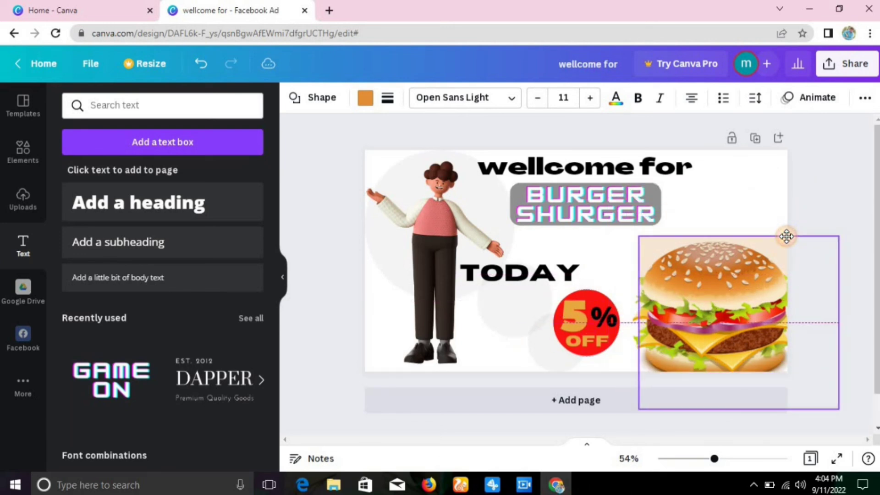
pyautogui.rightClick(783, 250)
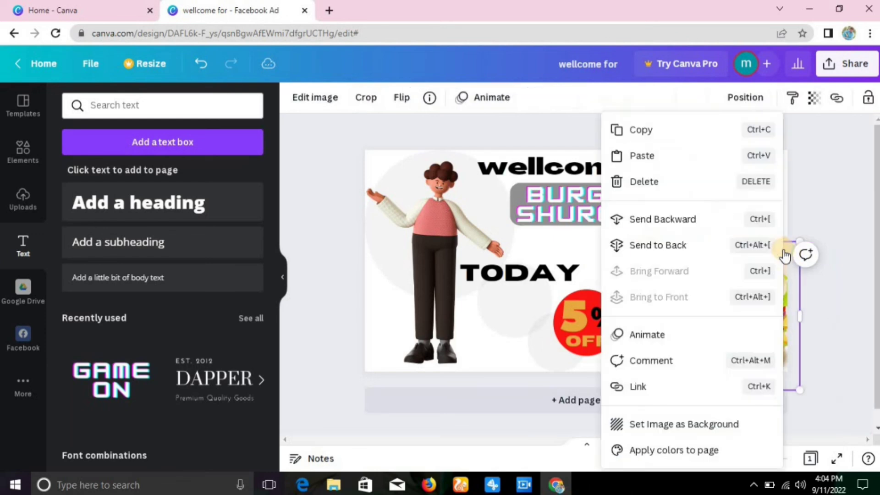
pyautogui.click(821, 276)
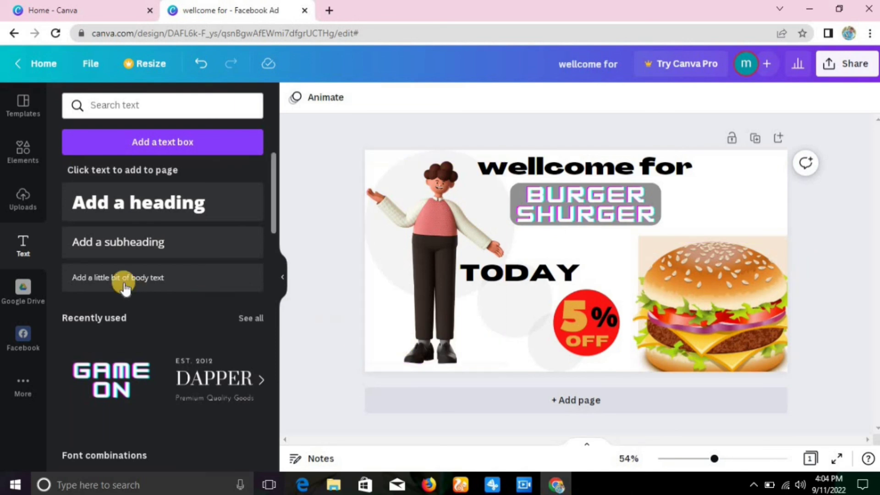
# - Clear the "5% of" element search and browse the full collection of lines and shapes
pyautogui.click(19, 155)
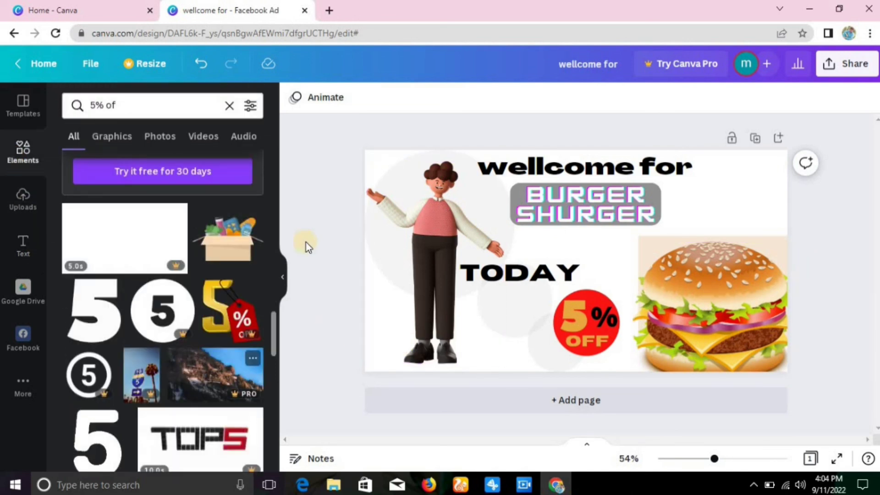
pyautogui.click(221, 117)
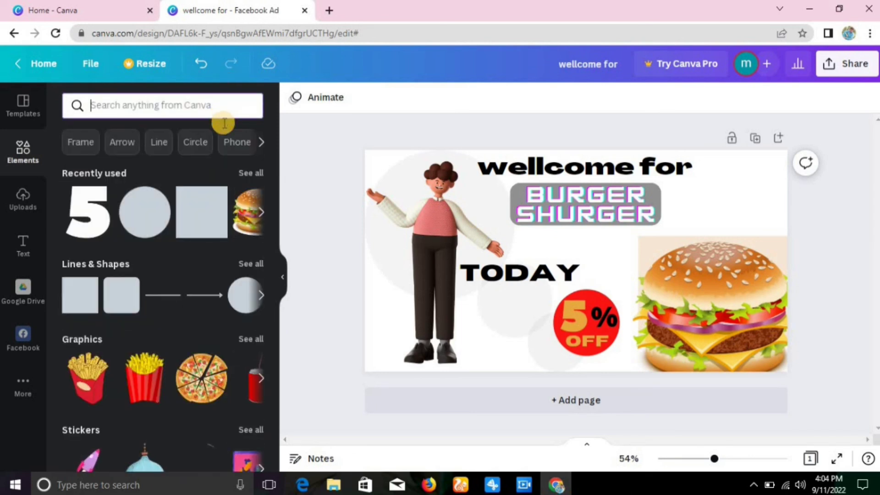
pyautogui.click(259, 265)
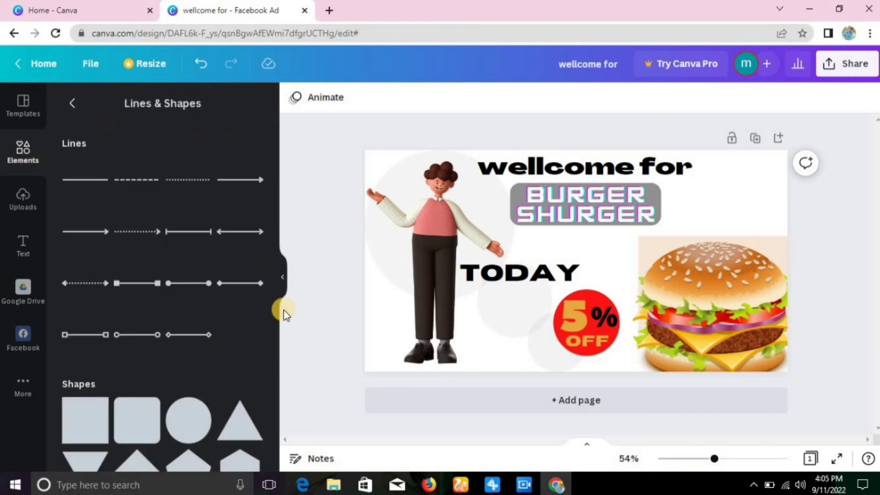
pyautogui.moveTo(275, 304); pyautogui.dragTo(294, 238)
pyautogui.click(753, 487)
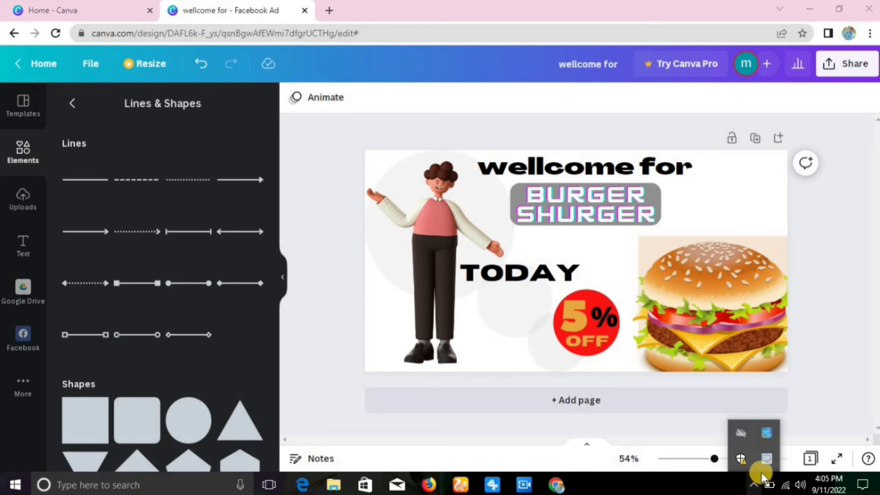